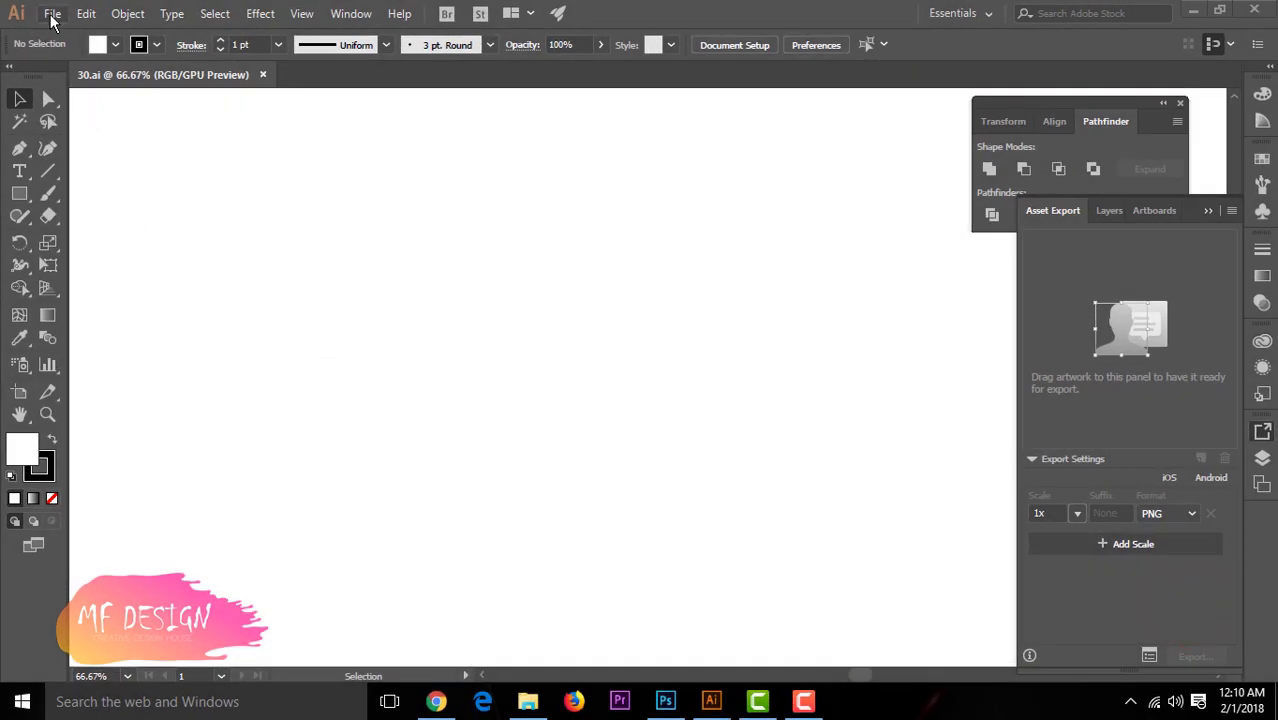
Create a new 3.5 × 2 in CMYK document with 0.125 in bleed from the saved card preset
{"action": "left_click", "coordinate": [52, 14]}
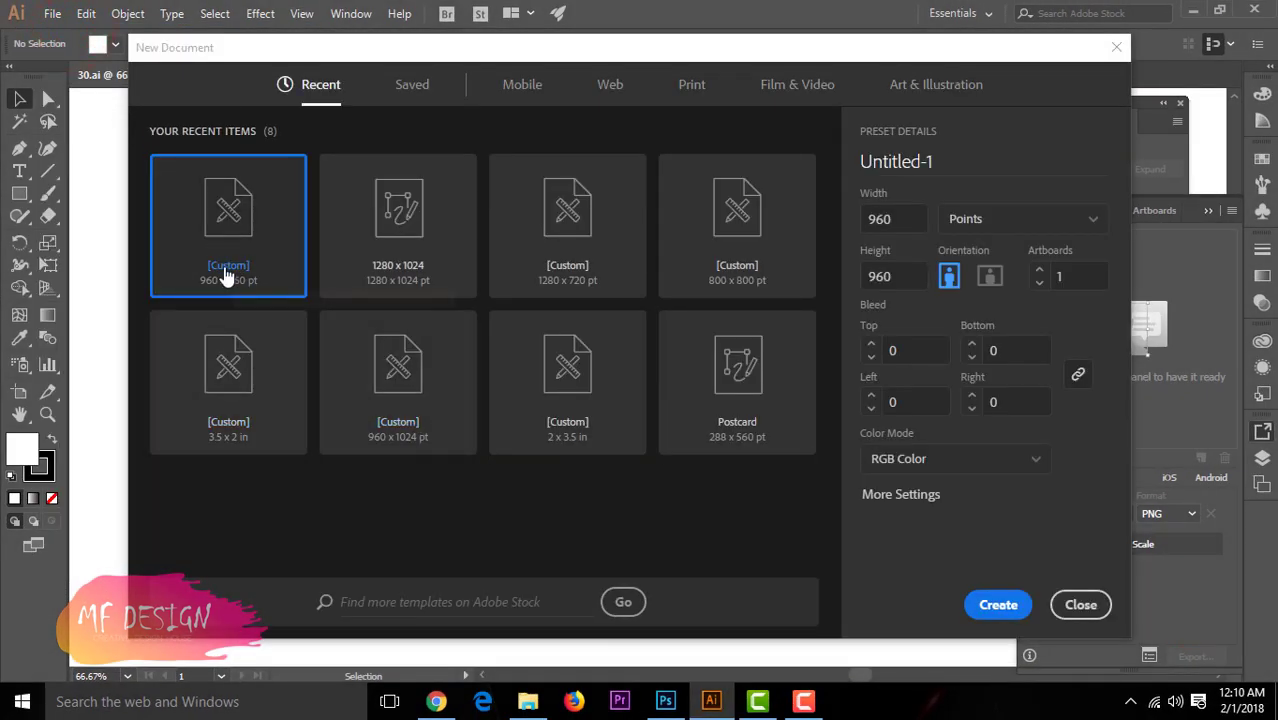
{"action": "left_click", "coordinate": [229, 357]}
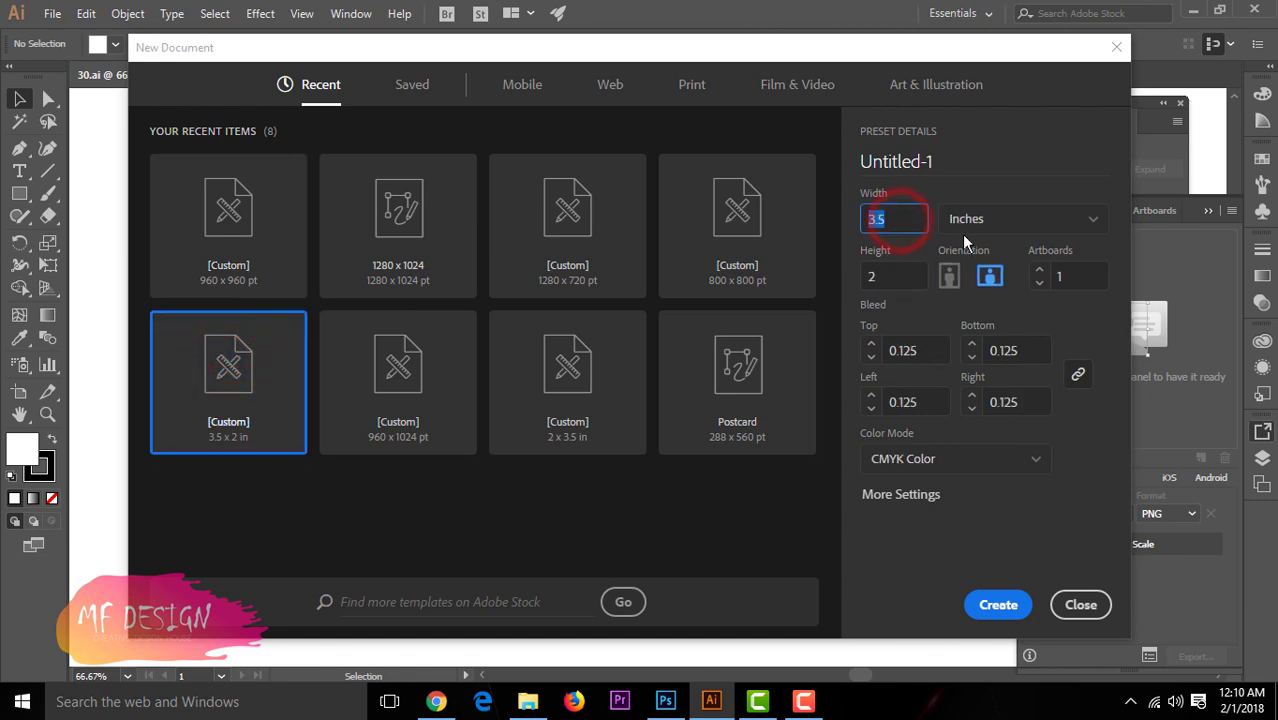
{"action": "left_click", "coordinate": [928, 349]}
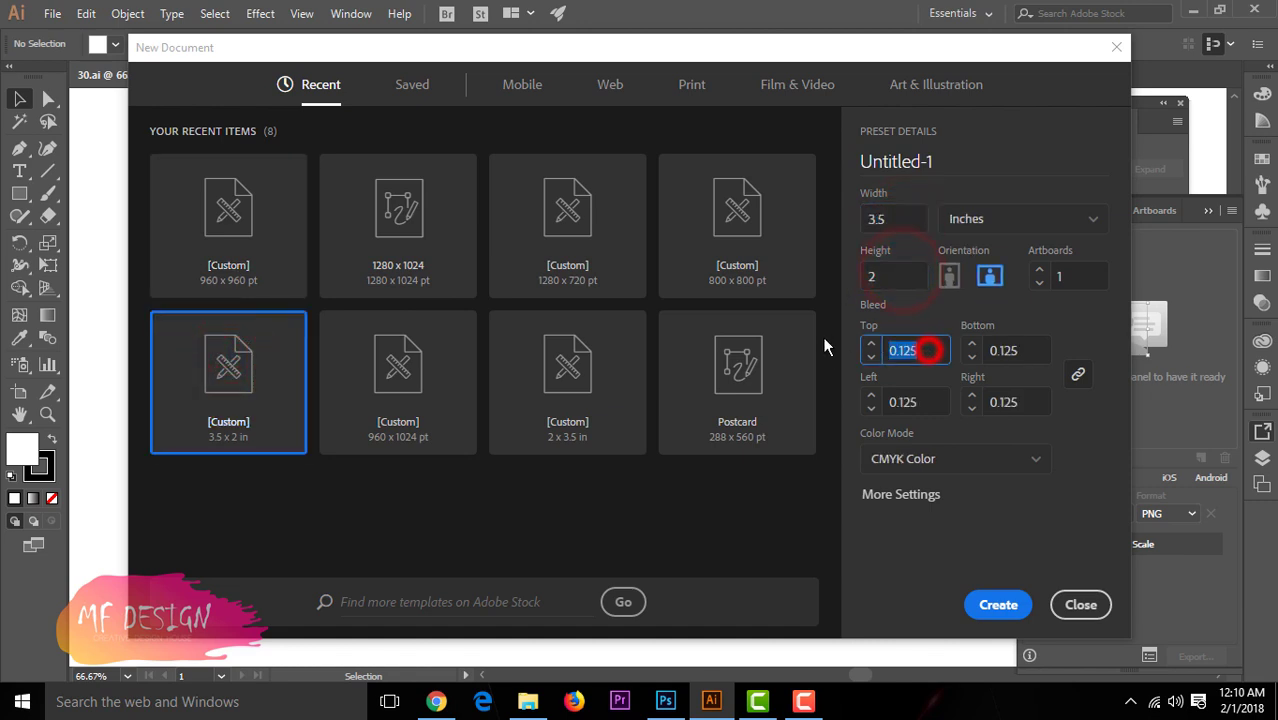
{"action": "left_click", "coordinate": [955, 457]}
{"action": "left_click", "coordinate": [918, 524]}
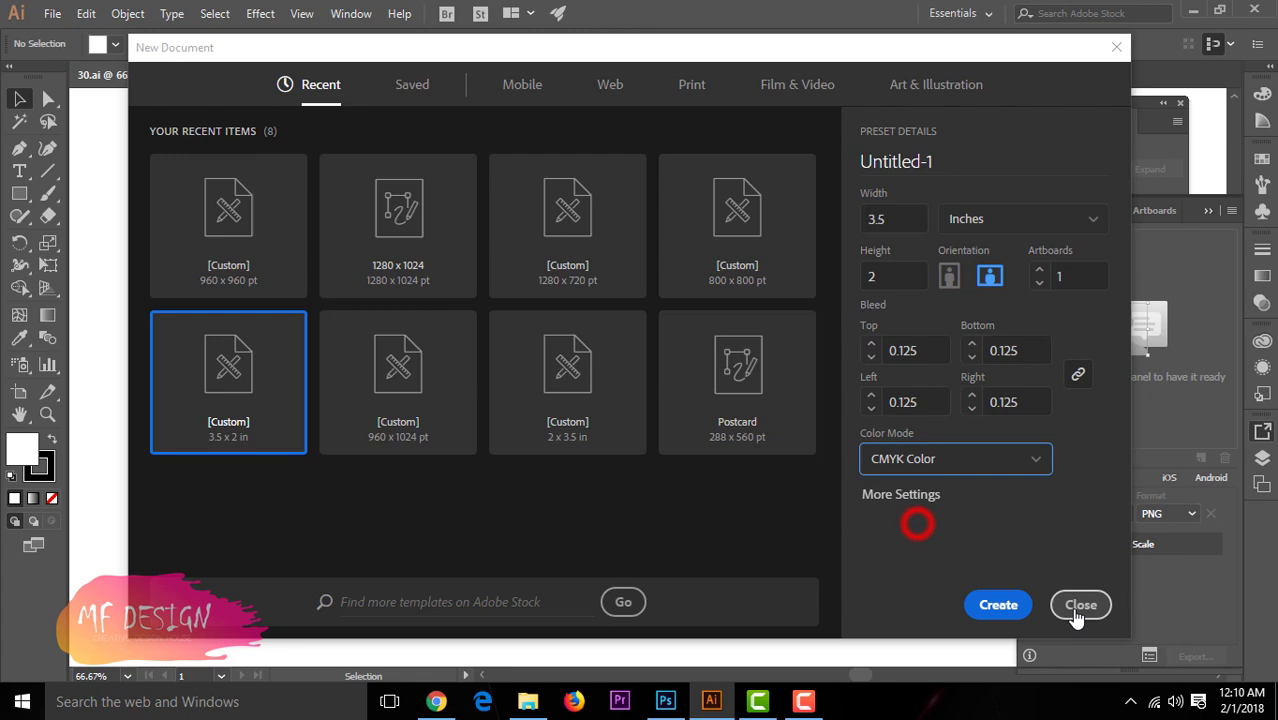
{"action": "left_click", "coordinate": [1020, 614]}
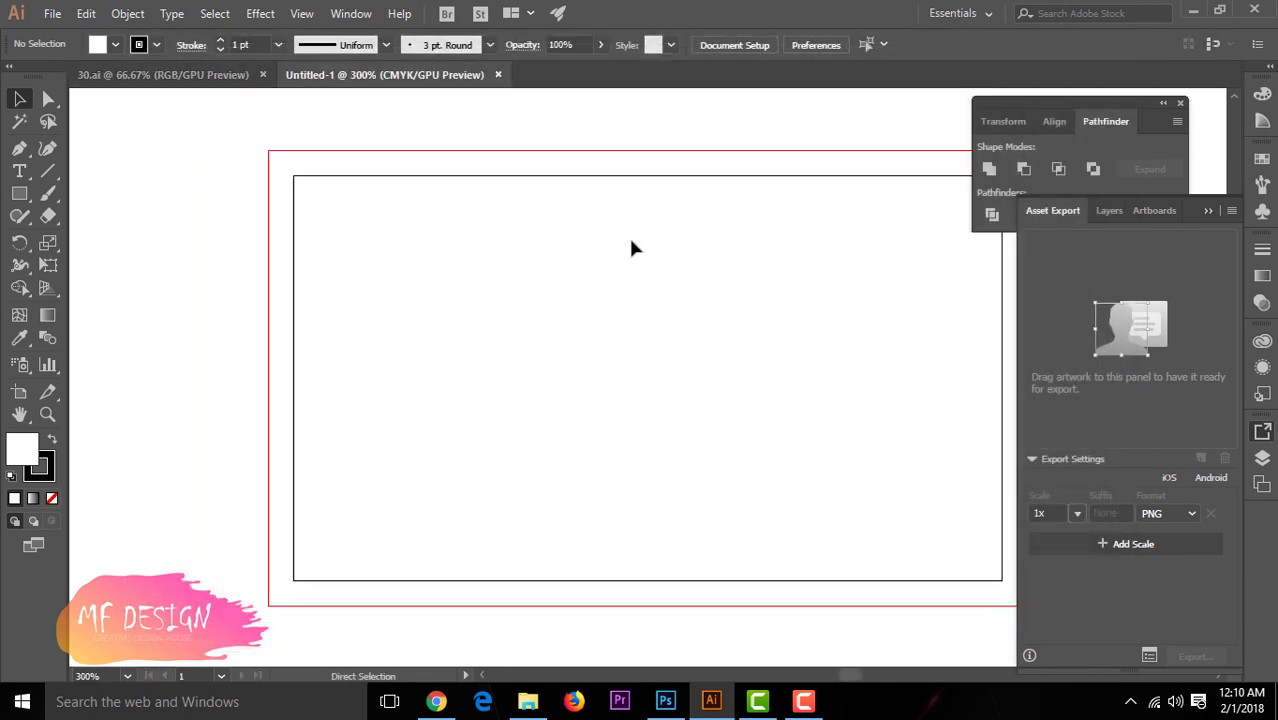
Draw a rectangle 3.25 in wide by entering its exact dimensions
{"action": "left_click", "coordinate": [695, 271]}
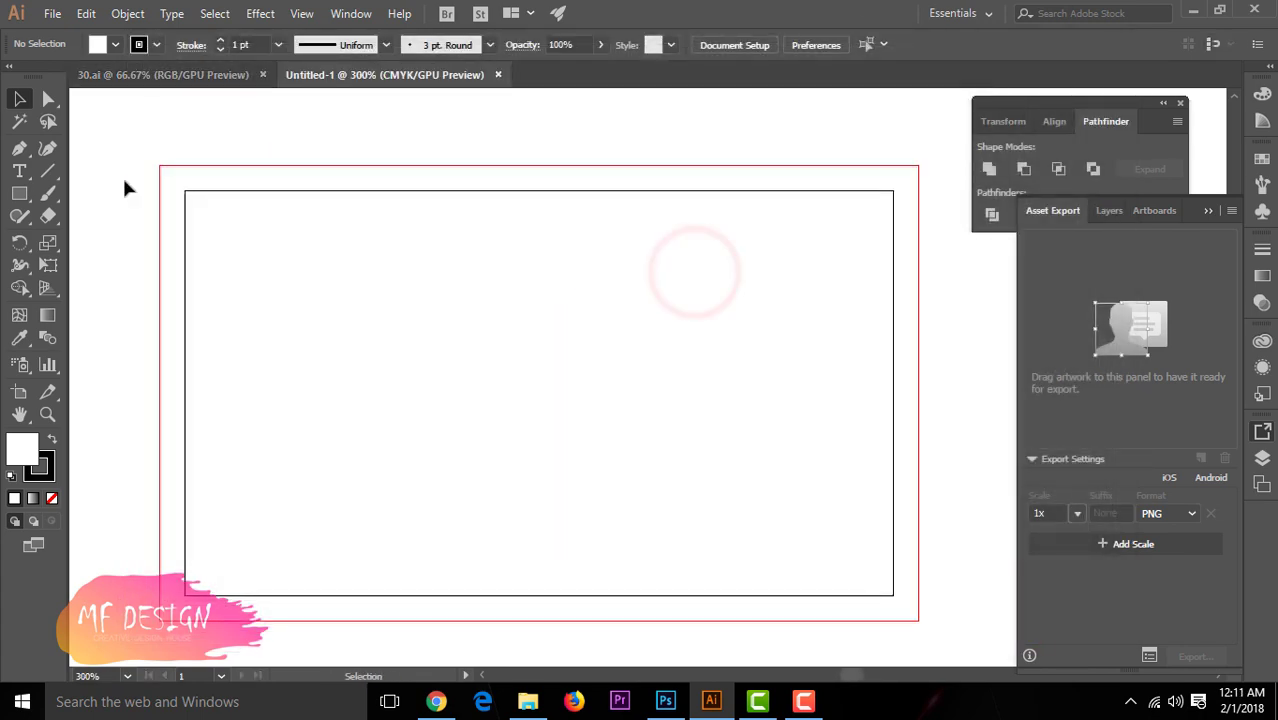
{"action": "left_click", "coordinate": [19, 193]}
{"action": "left_click", "coordinate": [504, 304]}
{"action": "type", "text": "3.25"}
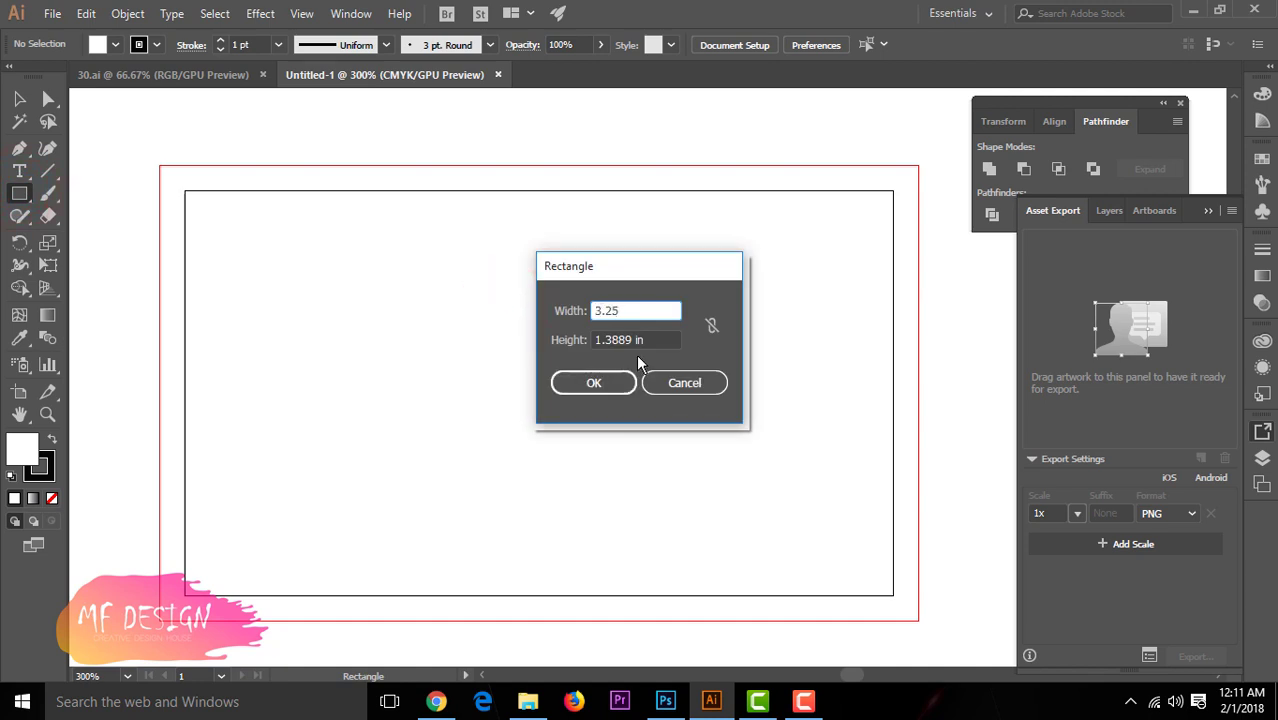
{"action": "left_click", "coordinate": [658, 339]}
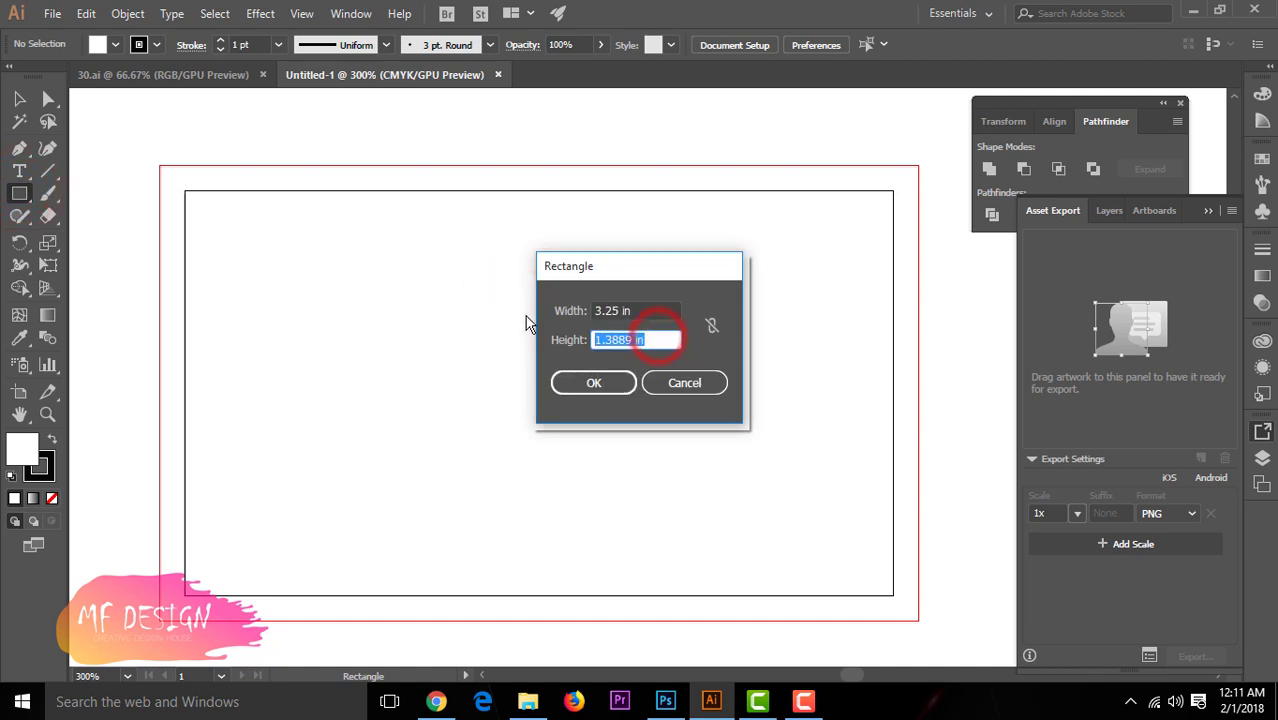
{"action": "type", "text": "1.75"}
{"action": "left_click", "coordinate": [585, 383]}
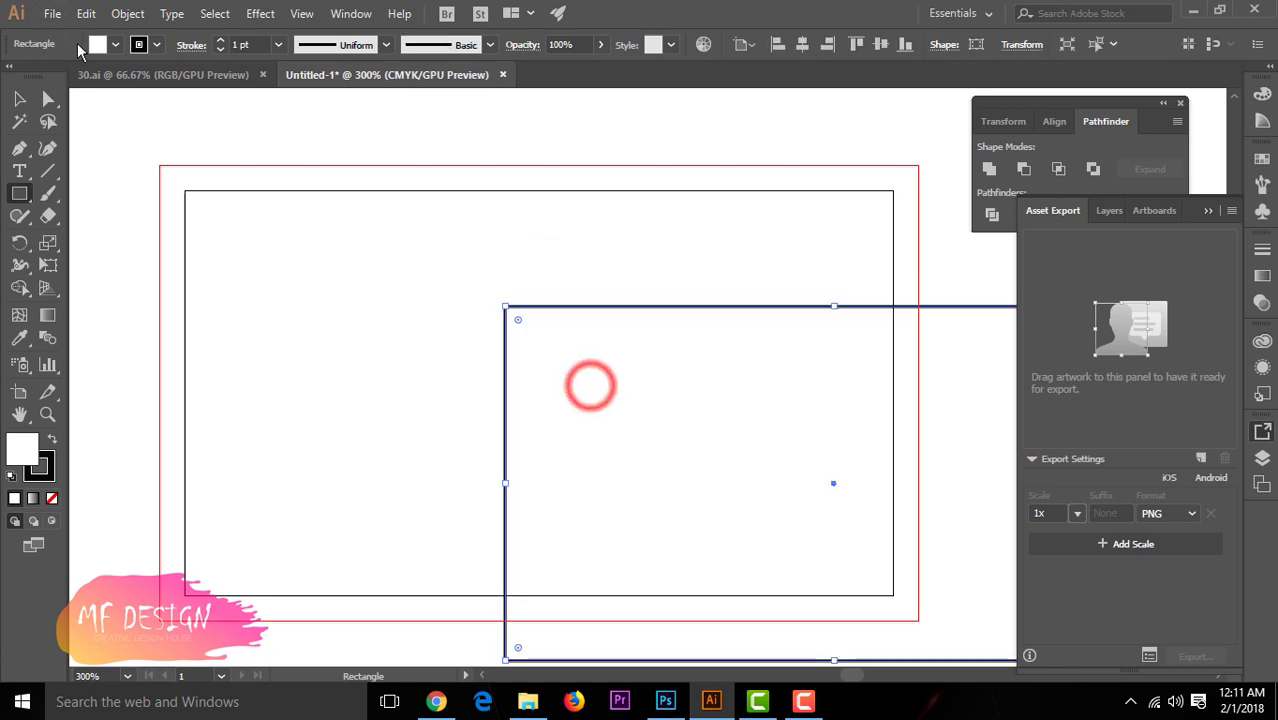
Centre the rectangle on the card and convert it into guides
{"action": "left_click", "coordinate": [19, 97]}
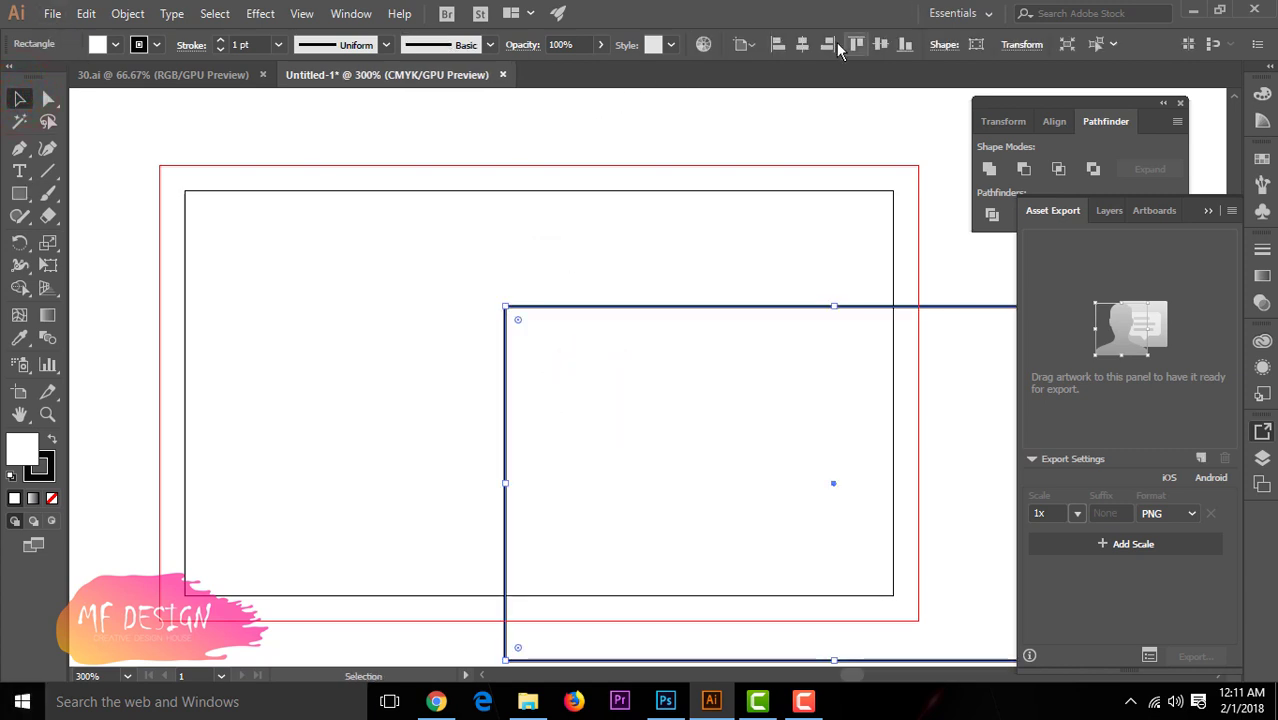
{"action": "left_click", "coordinate": [802, 44]}
{"action": "left_click", "coordinate": [878, 44]}
{"action": "right_click", "coordinate": [470, 222]}
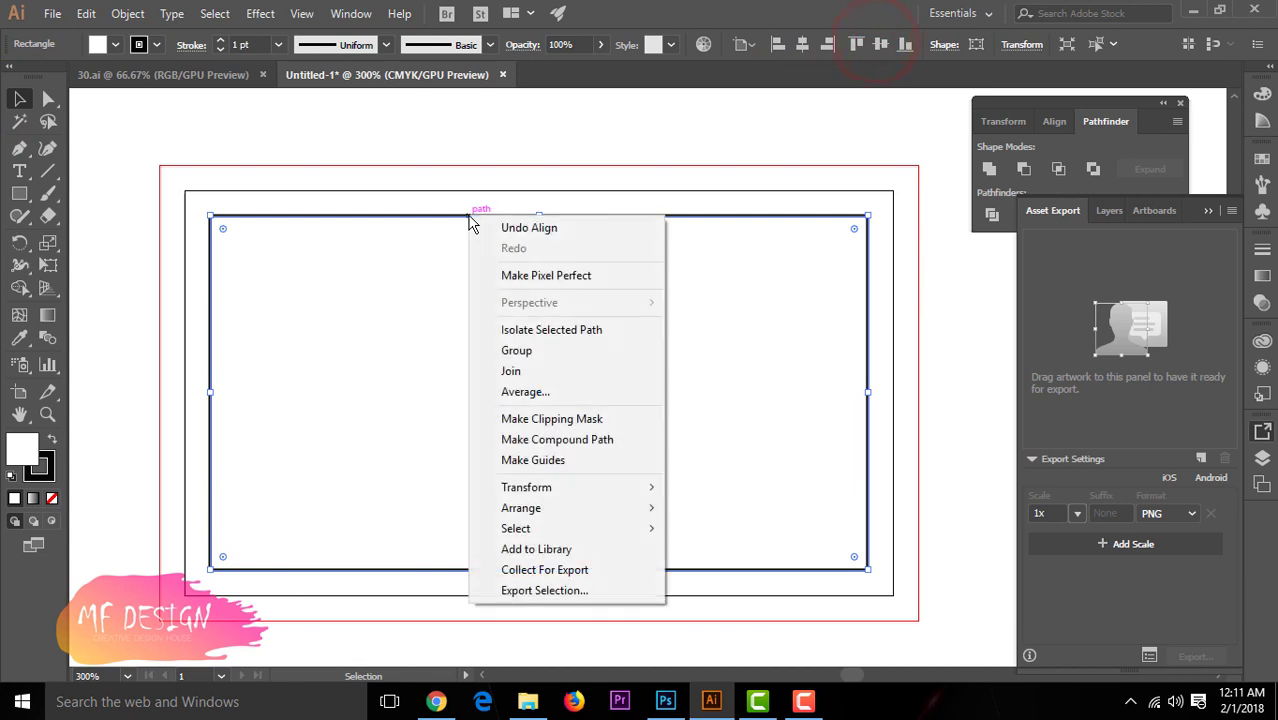
{"action": "left_click", "coordinate": [576, 463]}
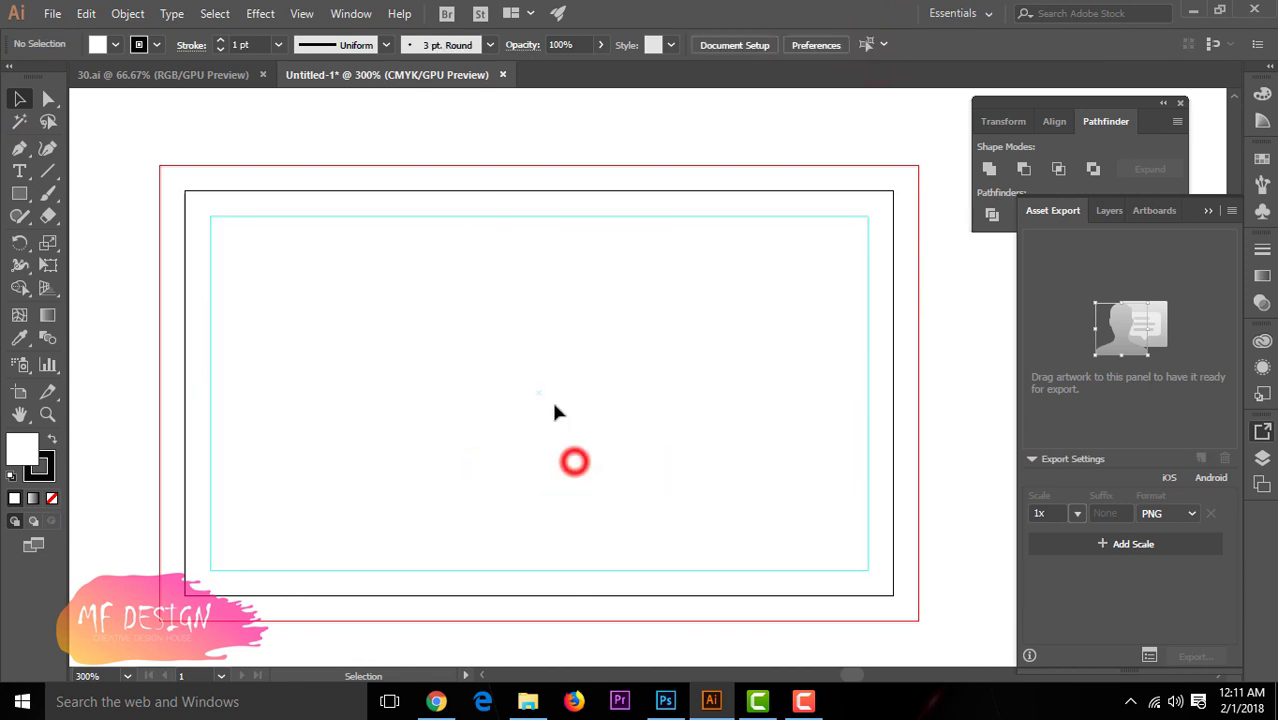
{"action": "right_click", "coordinate": [481, 212]}
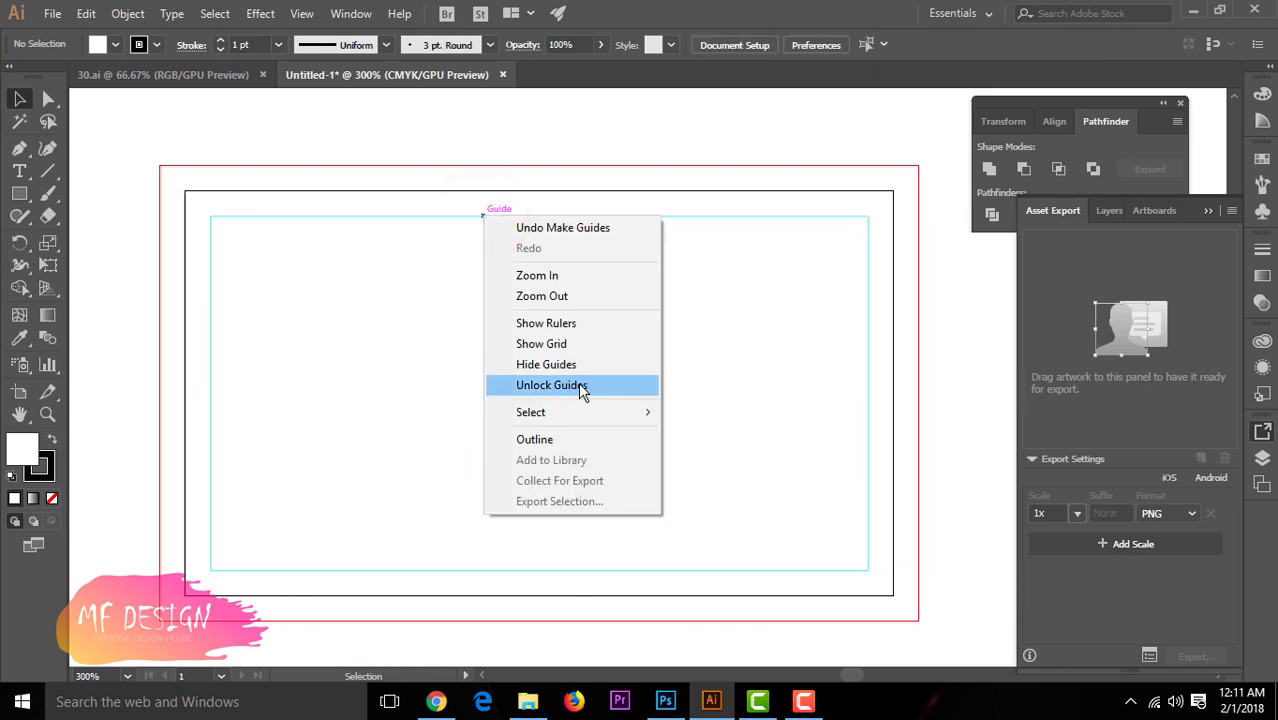
{"action": "left_click", "coordinate": [662, 134]}
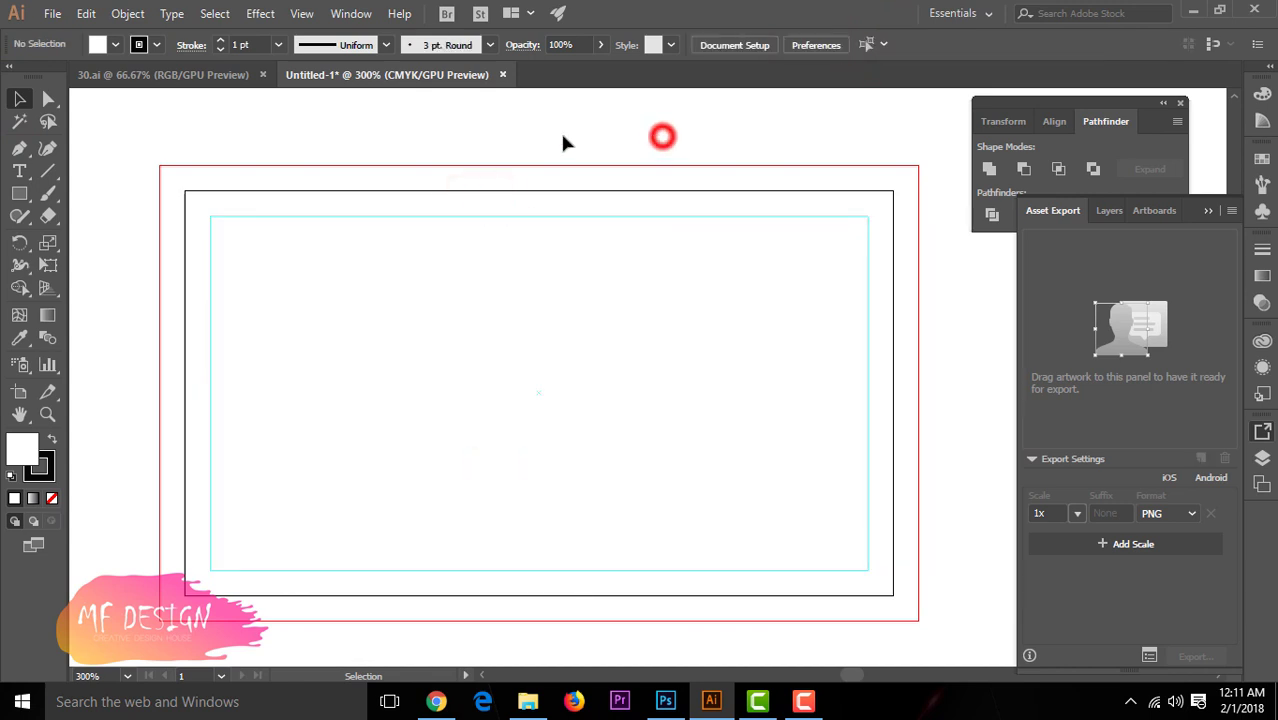
Draw a rectangle covering the card out to the bleed edge, with no stroke
{"action": "left_click", "coordinate": [20, 193]}
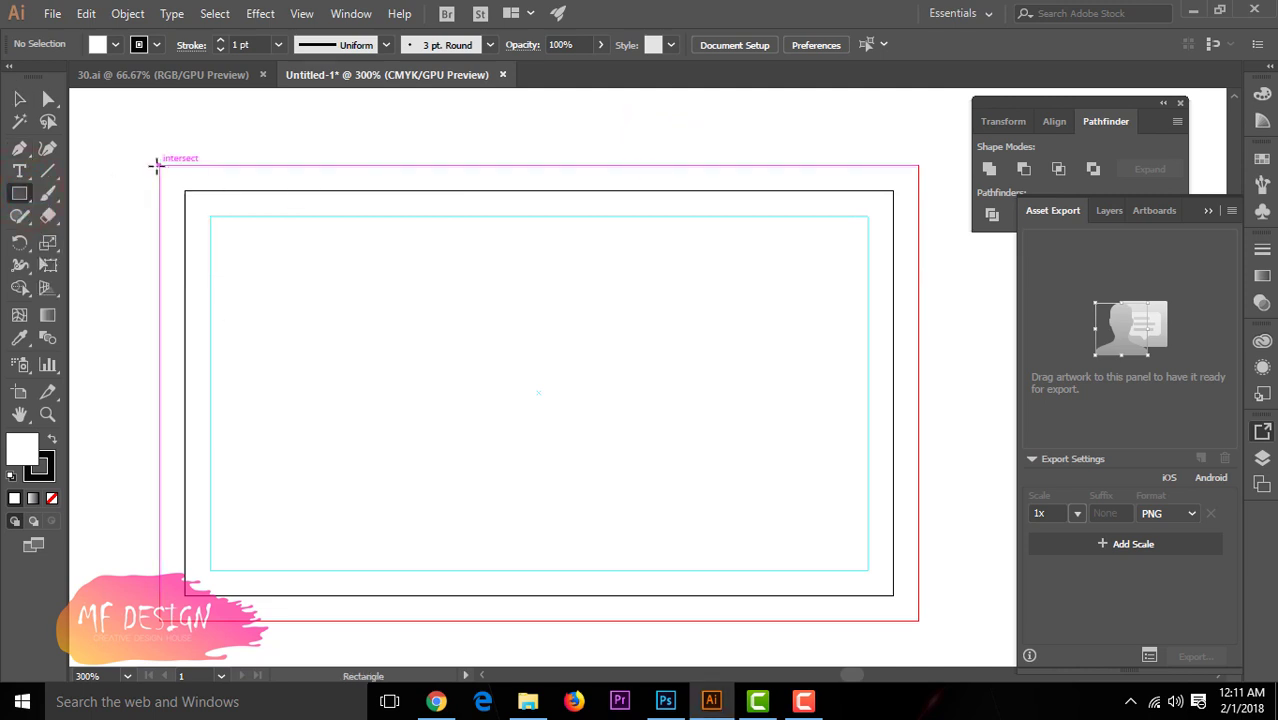
{"action": "left_click_drag", "start_coordinate": [157, 165], "coordinate": [918, 620]}
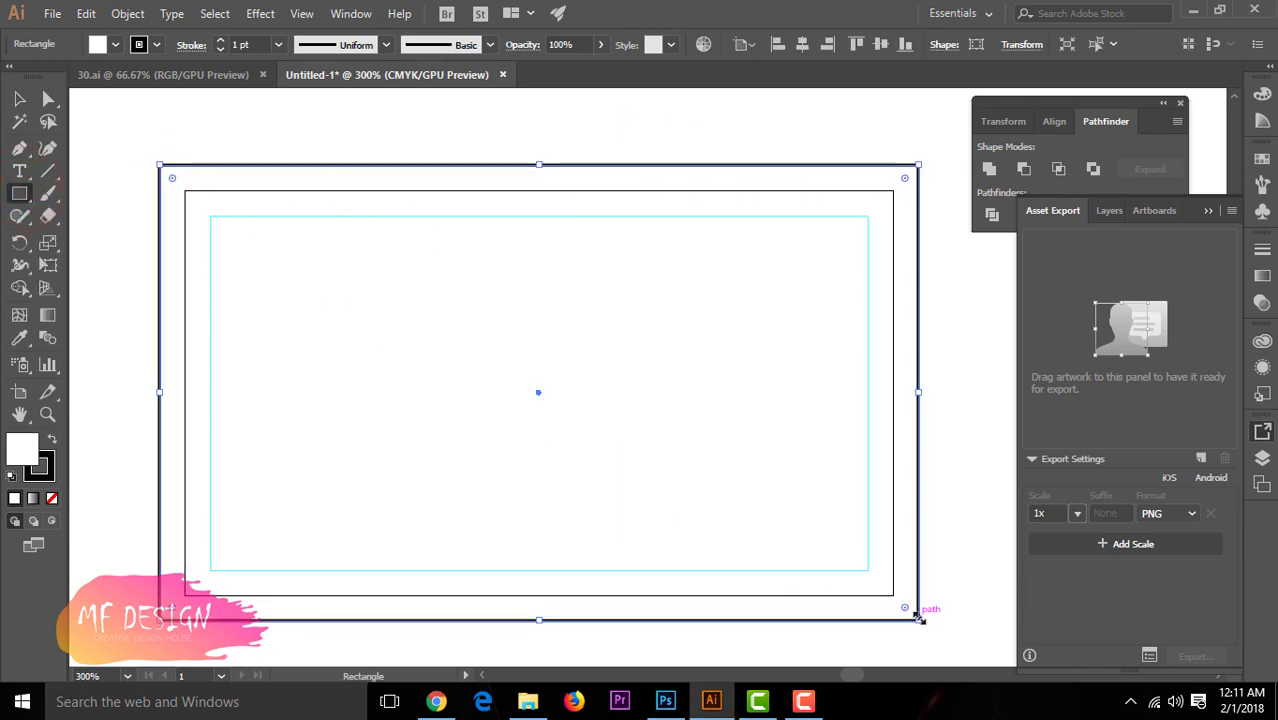
{"action": "left_click", "coordinate": [45, 466]}
{"action": "left_click", "coordinate": [52, 498]}
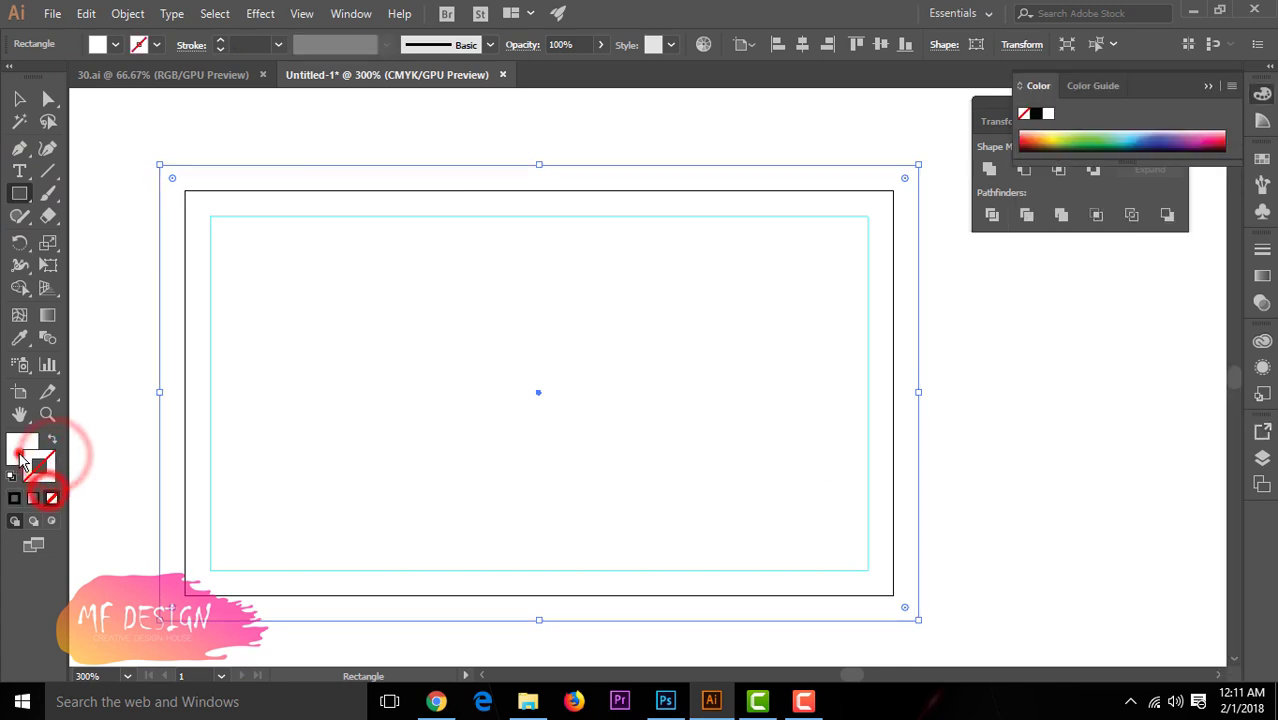
Fill the background rectangle with dark grey 232020 and zoom out to the whole card
{"action": "double_click", "coordinate": [20, 447]}
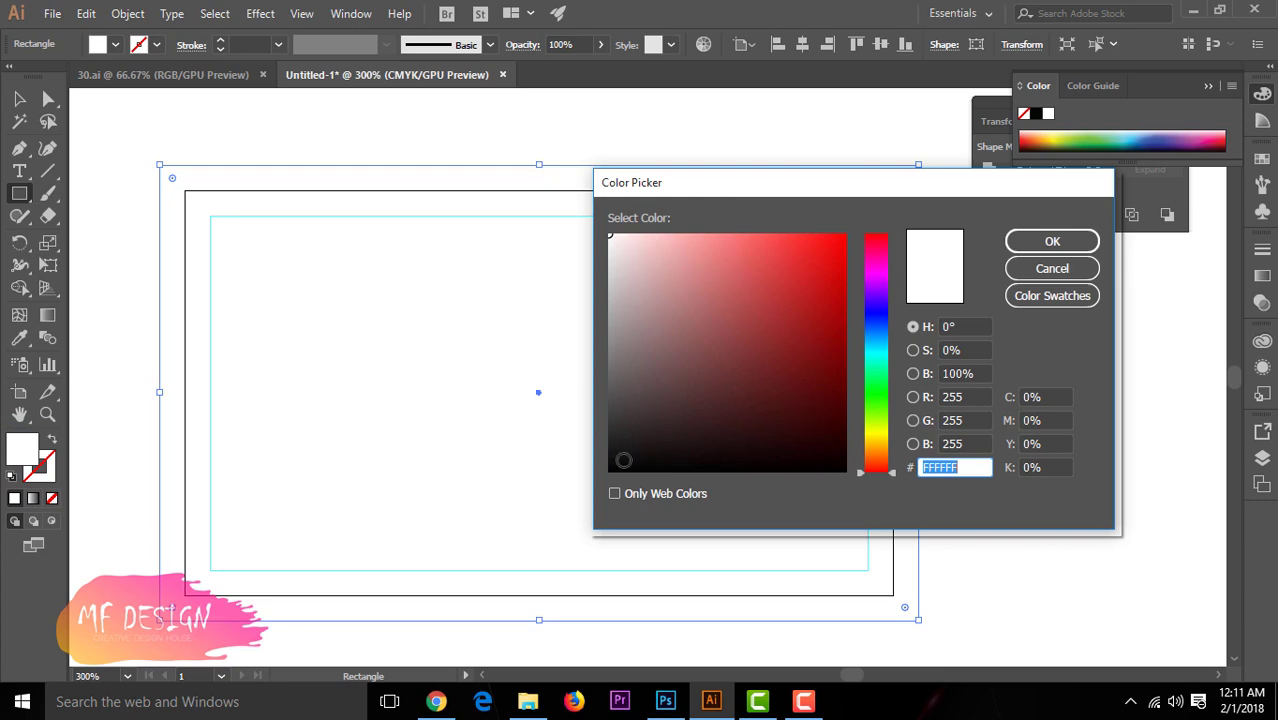
{"action": "left_click_drag", "start_coordinate": [623, 460], "coordinate": [619, 449]}
{"action": "left_click", "coordinate": [1040, 241]}
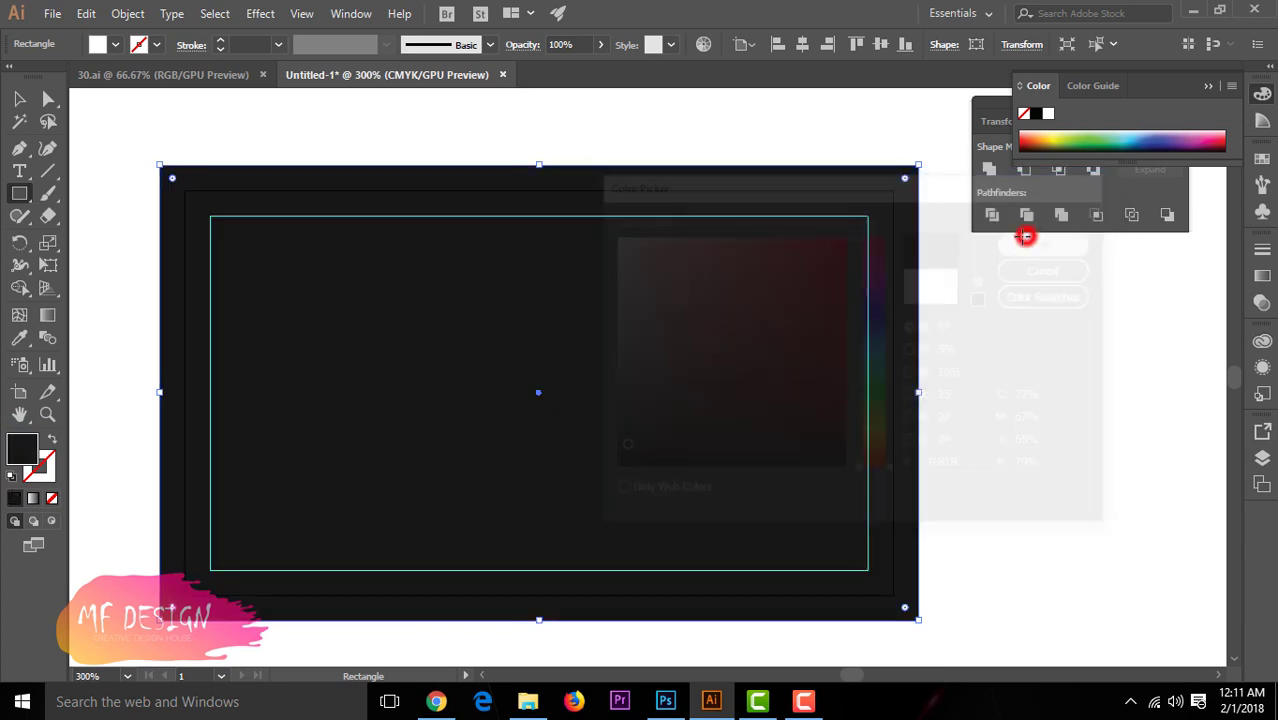
{"action": "left_click", "coordinate": [19, 450]}
{"action": "double_click", "coordinate": [20, 450]}
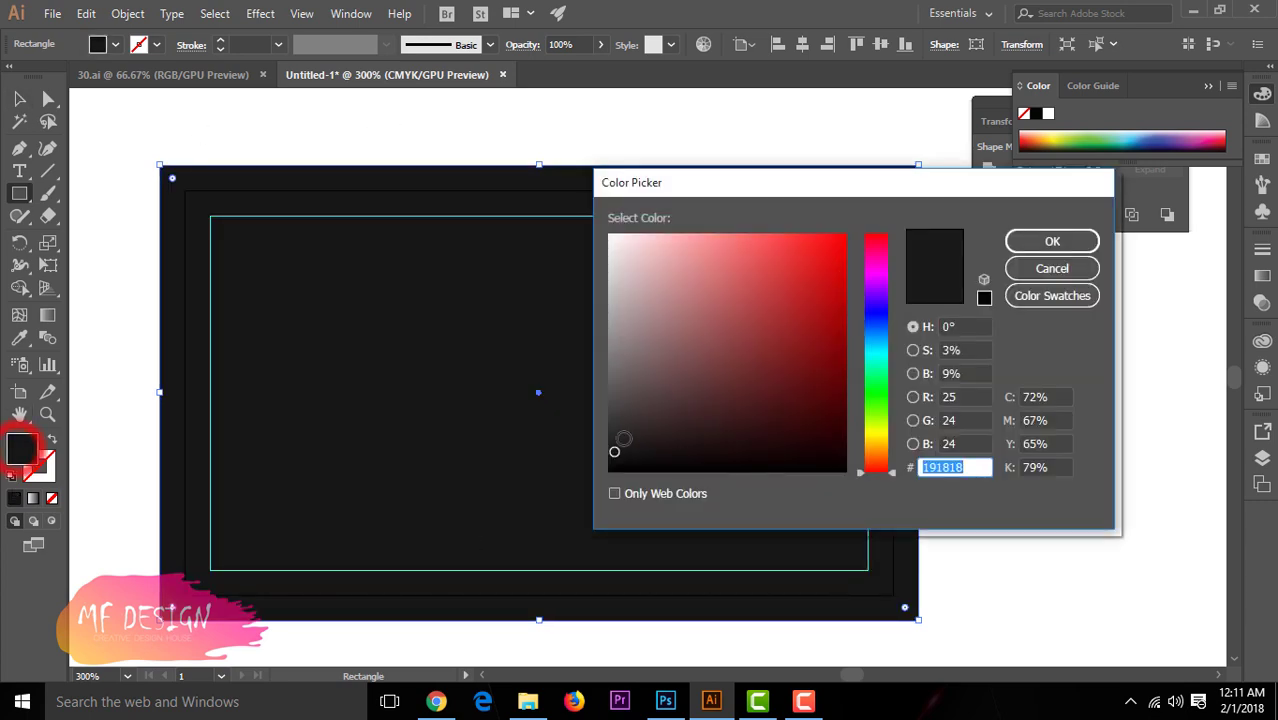
{"action": "left_click_drag", "start_coordinate": [616, 442], "coordinate": [627, 438]}
{"action": "left_click", "coordinate": [1052, 241]}
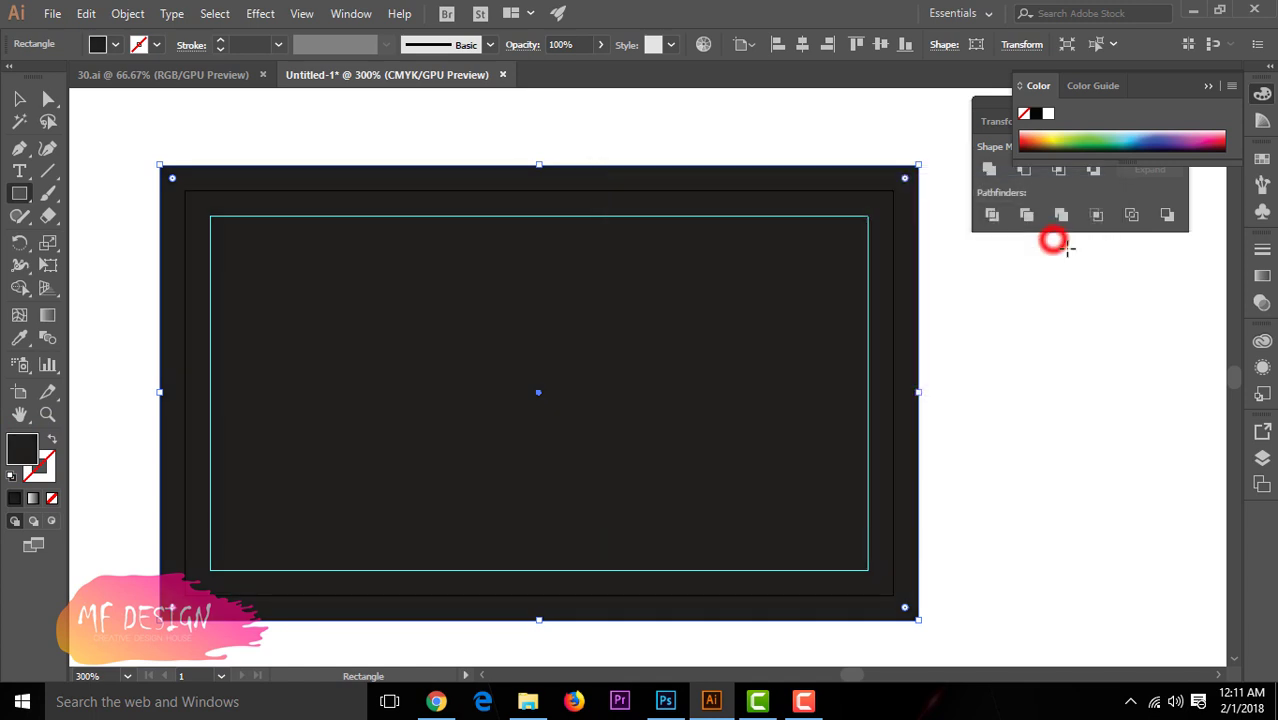
{"action": "key", "text": "v"}
{"action": "left_click", "coordinate": [981, 402]}
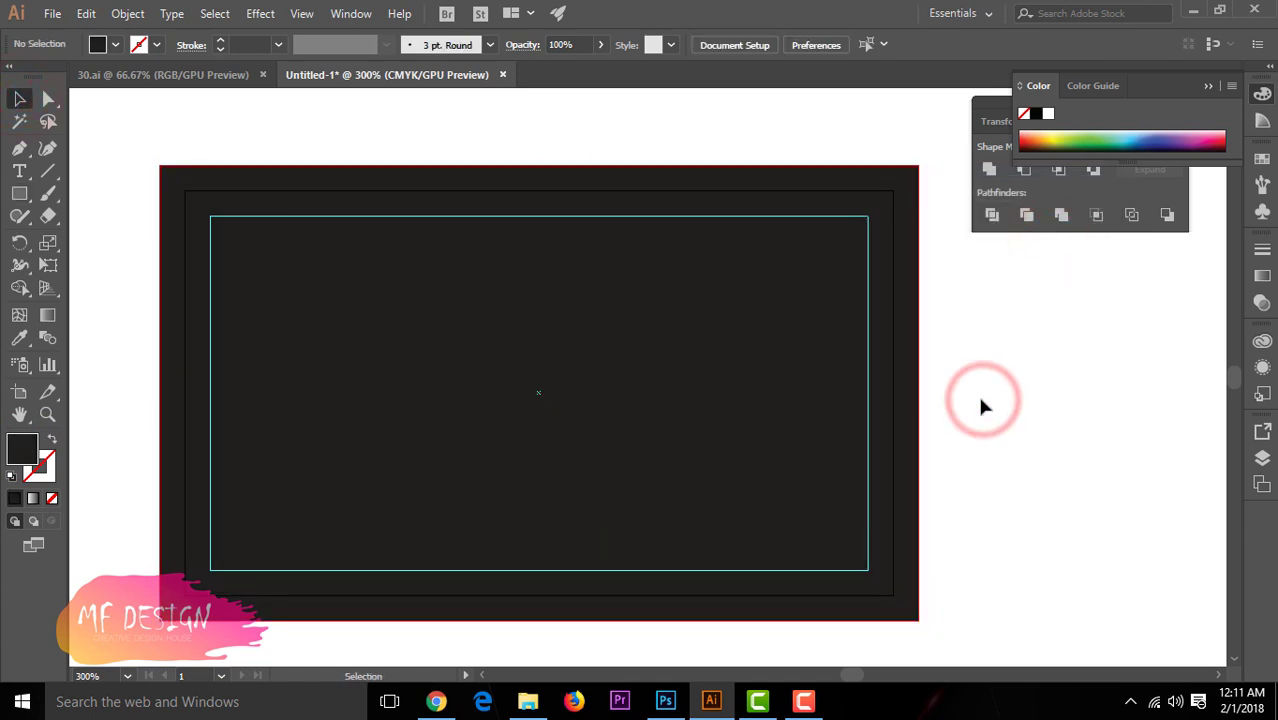
{"action": "key", "text": "ctrl+minus"}
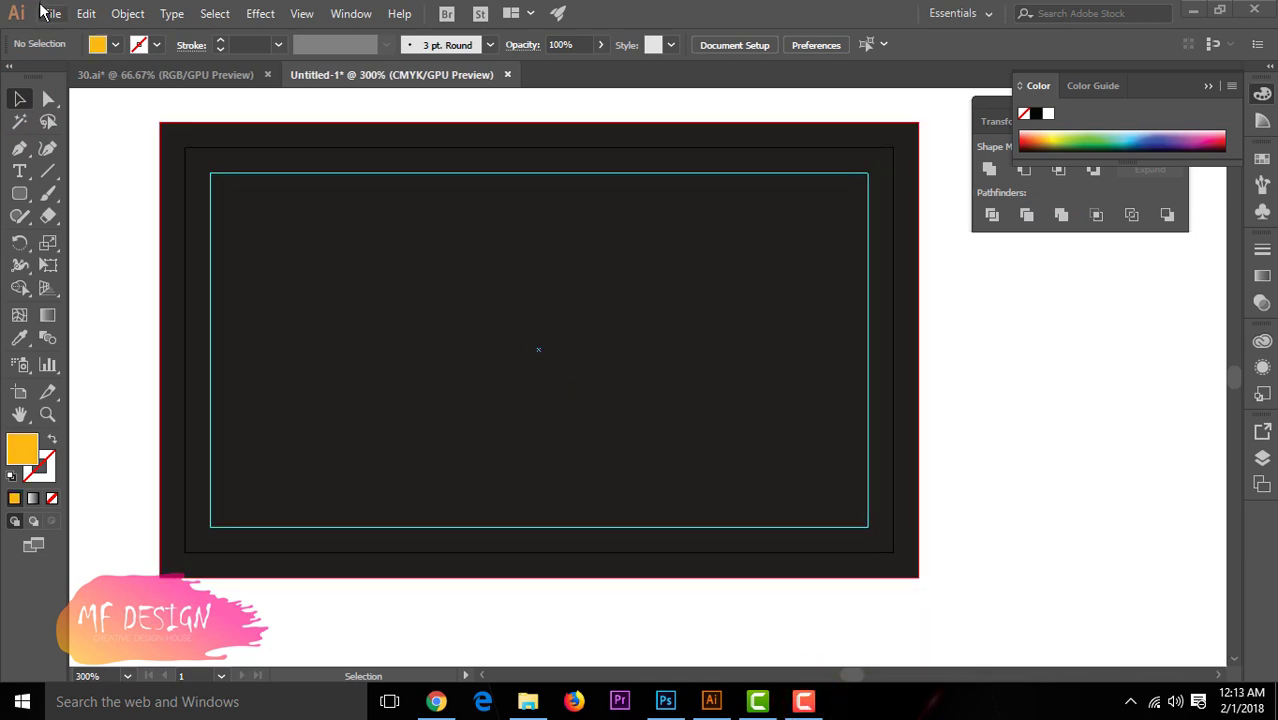
Lock the dark background rectangle in place
{"action": "left_click", "coordinate": [274, 282]}
{"action": "left_click", "coordinate": [188, 265]}
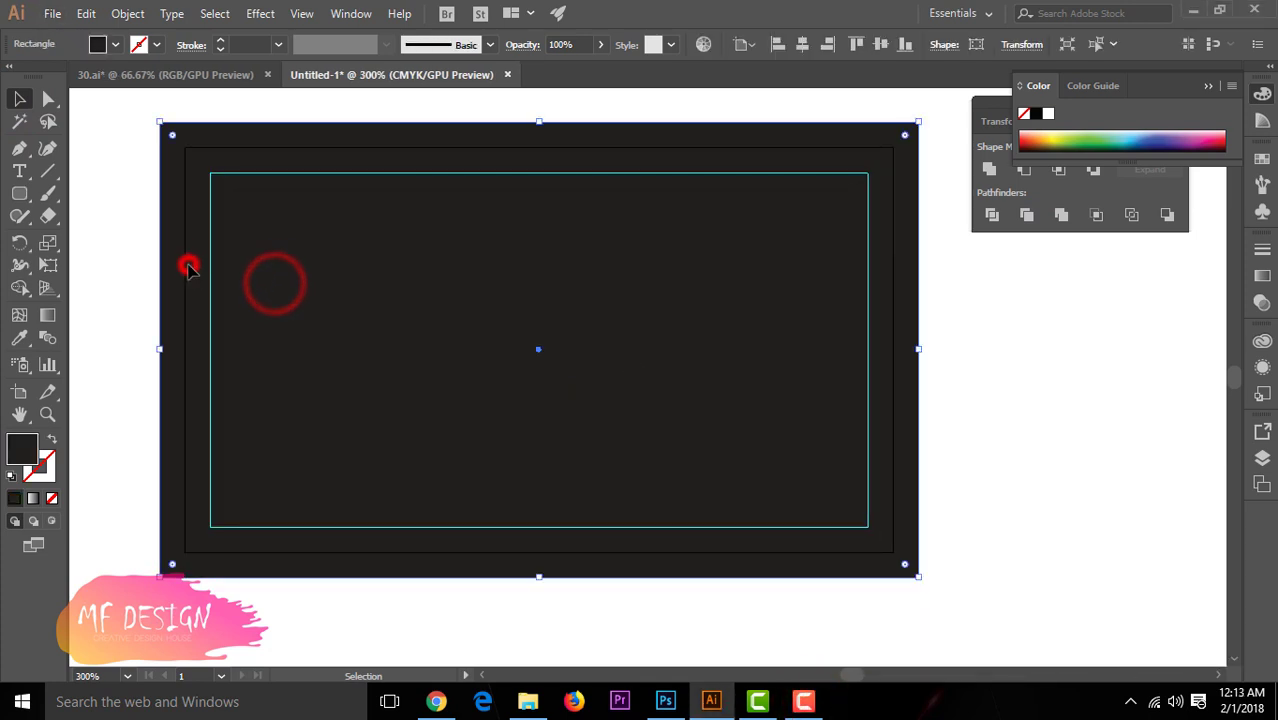
{"action": "left_click", "coordinate": [126, 14]}
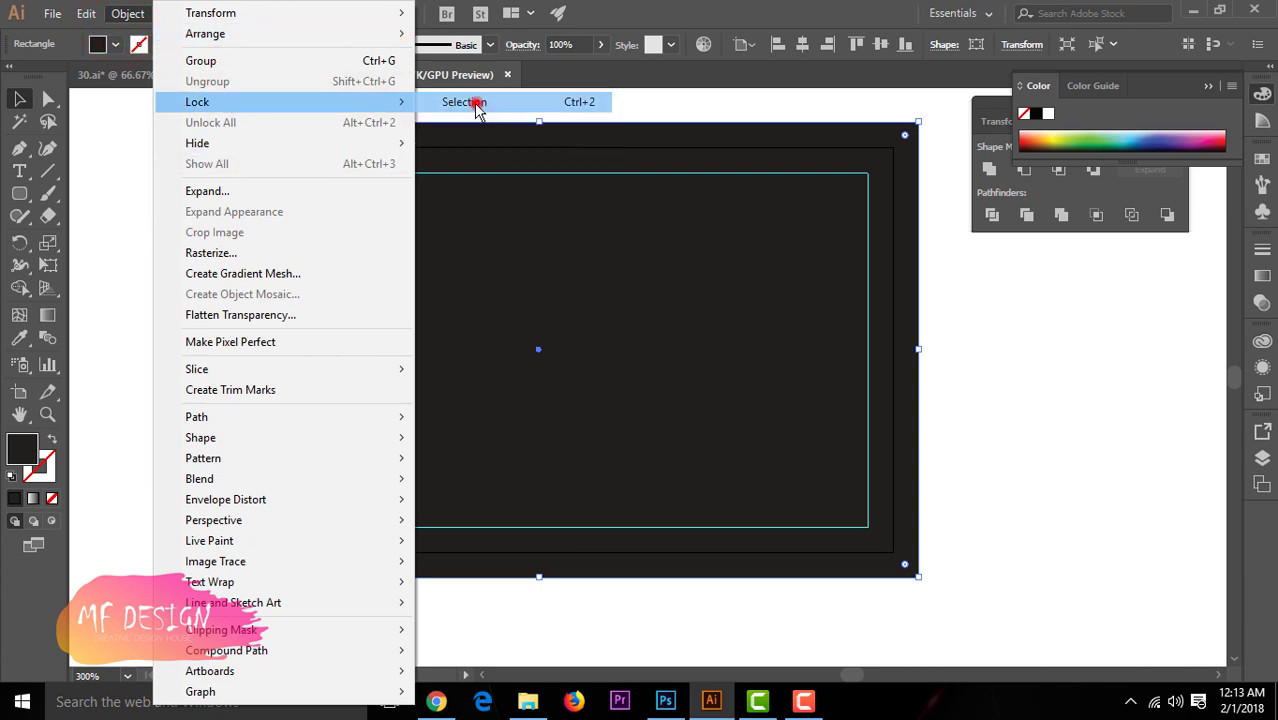
{"action": "left_click", "coordinate": [475, 104]}
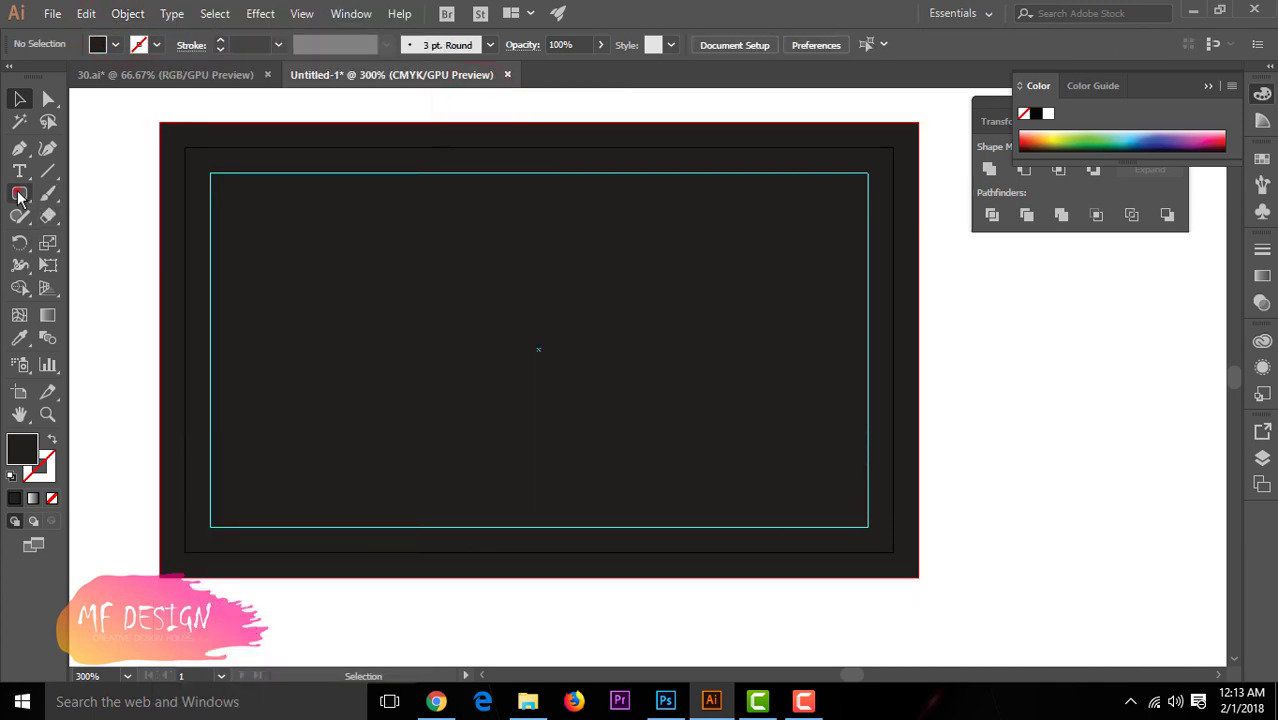
Draw a rectangle inside the card and move the yellow sample shape beside it
{"action": "left_click_drag", "start_coordinate": [19, 193], "coordinate": [103, 198]}
{"action": "left_click", "coordinate": [101, 195]}
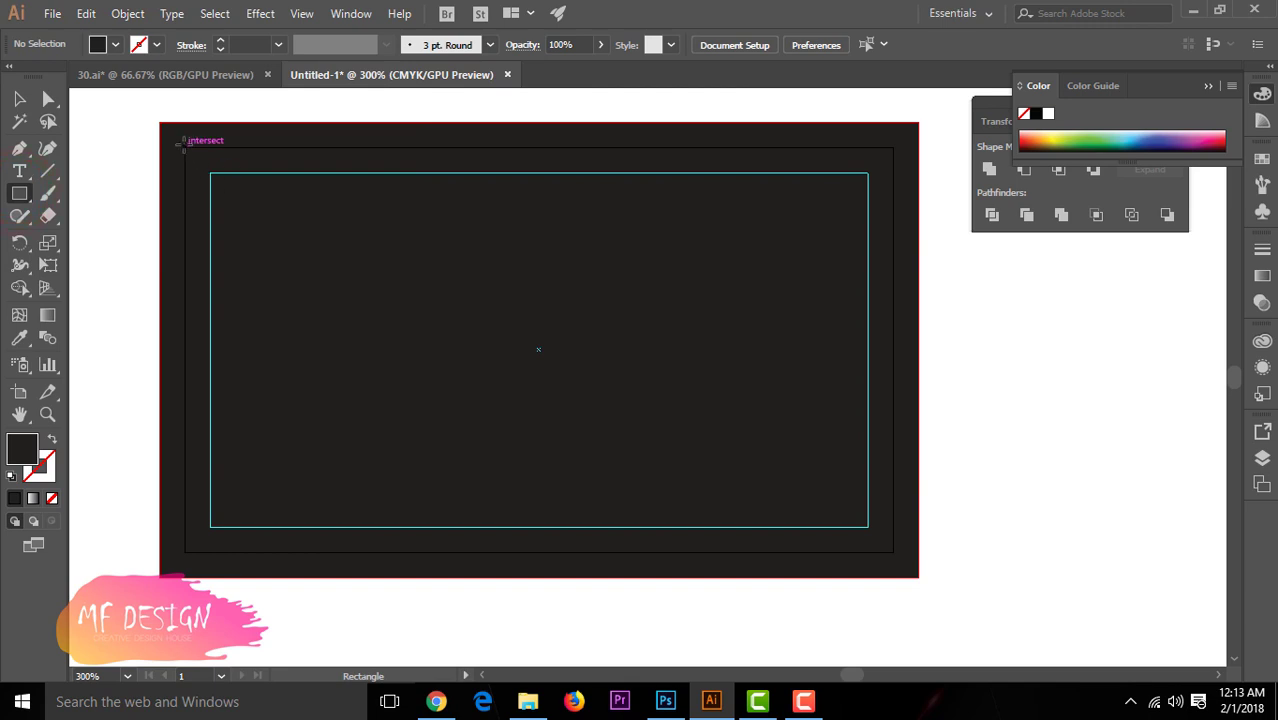
{"action": "left_click_drag", "start_coordinate": [184, 147], "coordinate": [893, 551]}
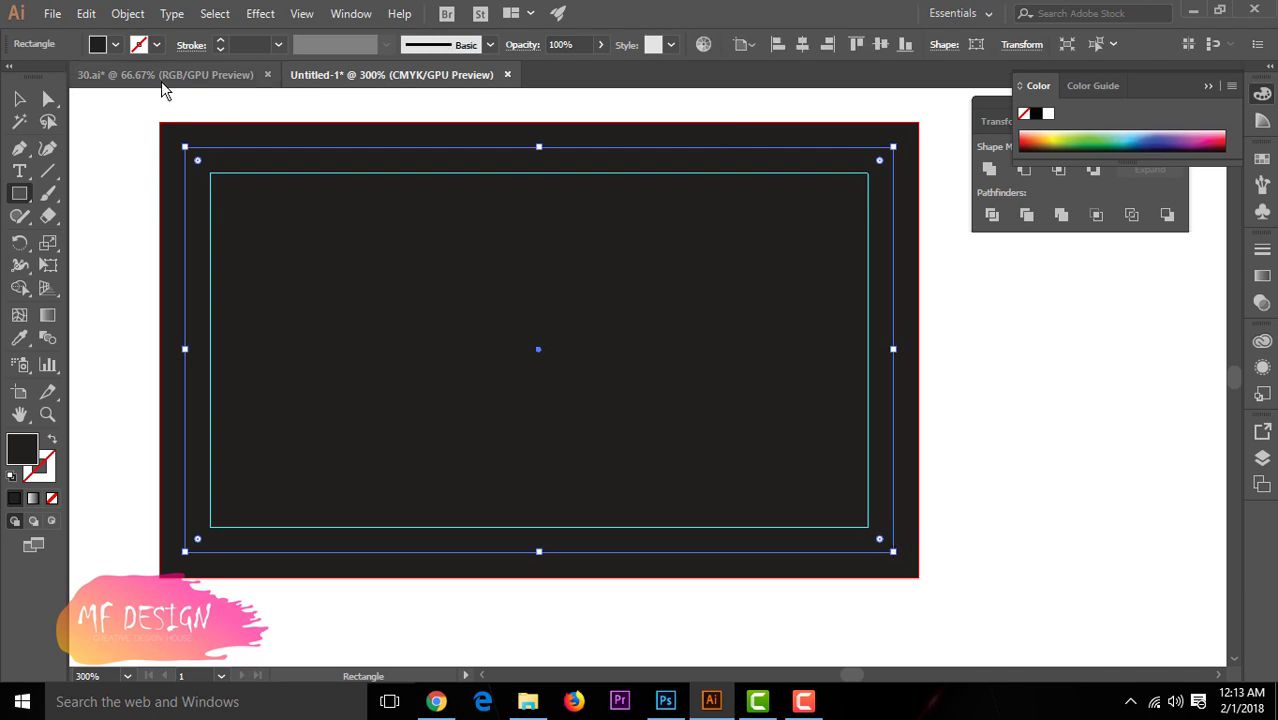
{"action": "left_click", "coordinate": [119, 80]}
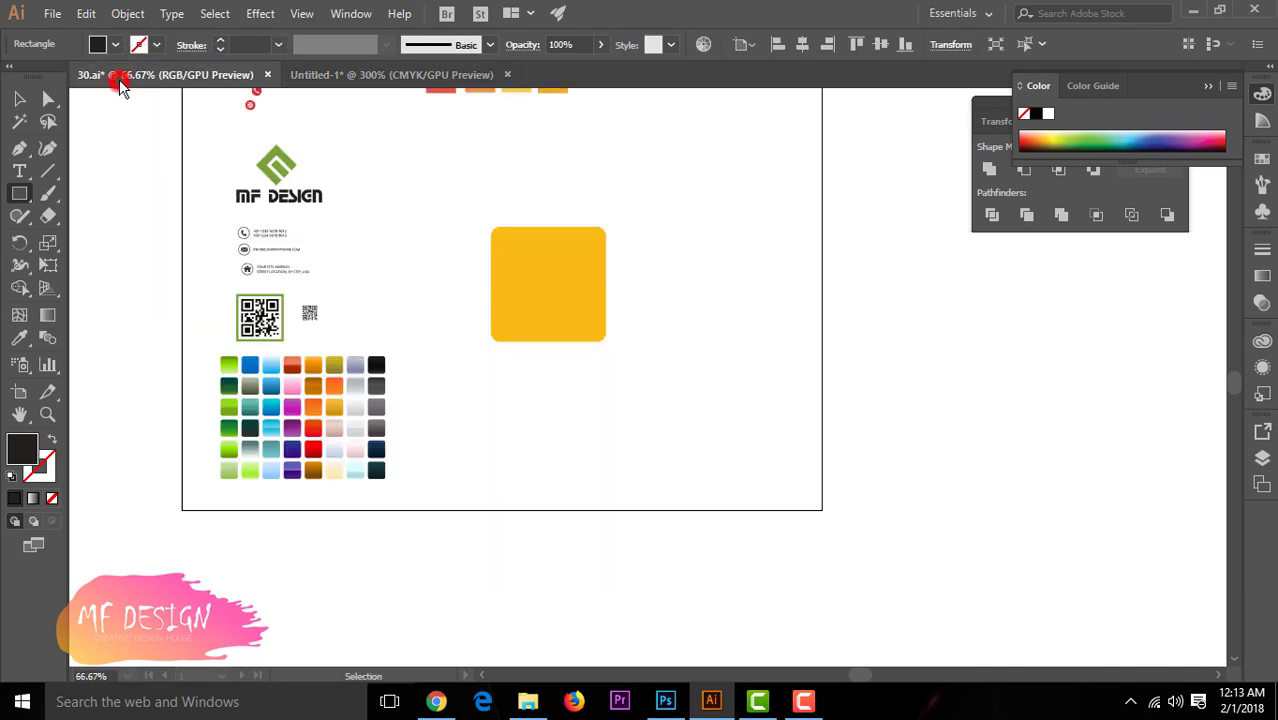
{"action": "left_click", "coordinate": [19, 98]}
{"action": "mouse_move", "coordinate": [530, 275]}
{"action": "left_mouse_down"}
{"action": "mouse_move", "coordinate": [425, 90]}
{"action": "mouse_move", "coordinate": [1080, 380]}
{"action": "left_mouse_up"}
{"action": "left_click_drag", "start_coordinate": [1061, 497], "coordinate": [1125, 497]}
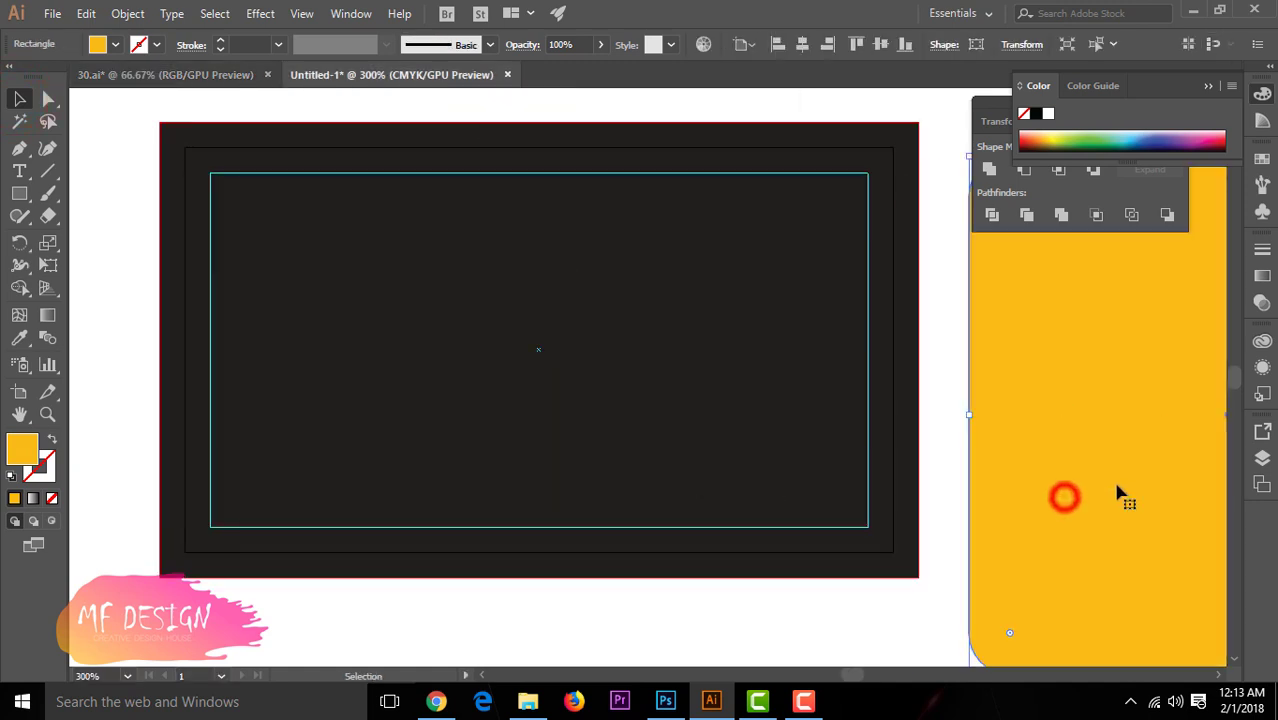
Eyedrop the yellow onto the inner rectangle and delete the yellow sample shape
{"action": "left_click", "coordinate": [479, 372]}
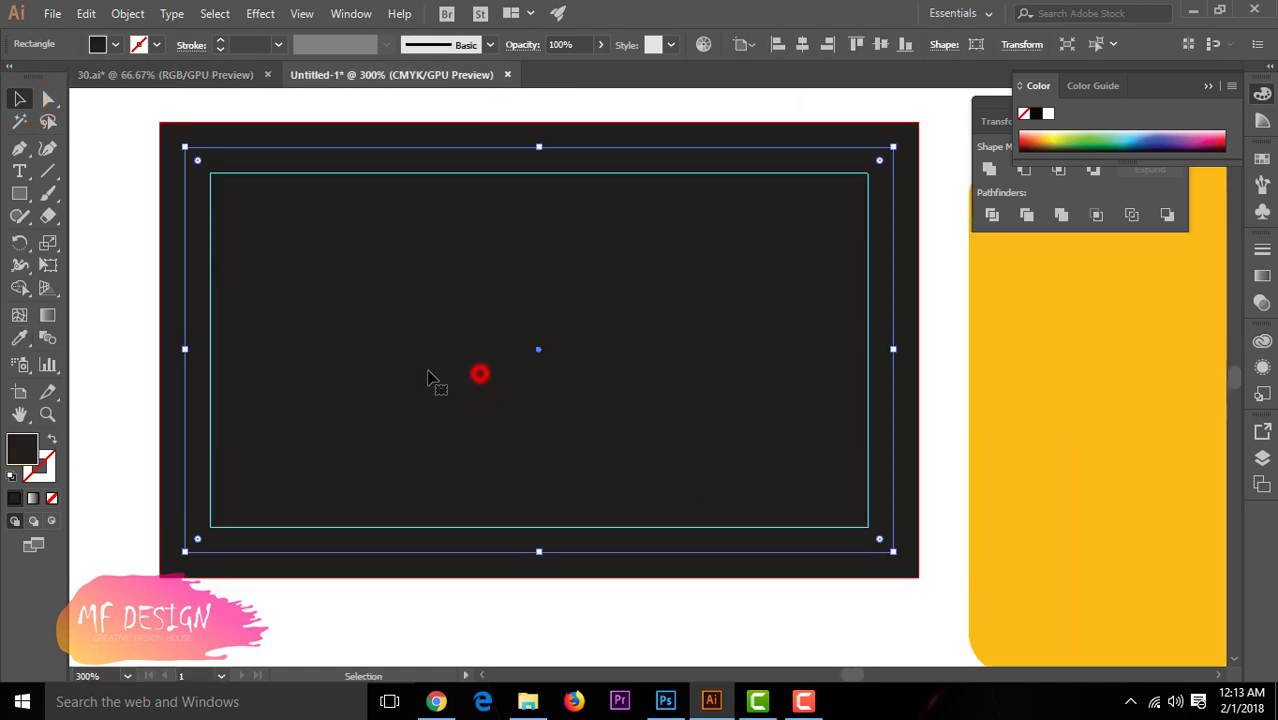
{"action": "left_click", "coordinate": [19, 337]}
{"action": "left_click", "coordinate": [1181, 422]}
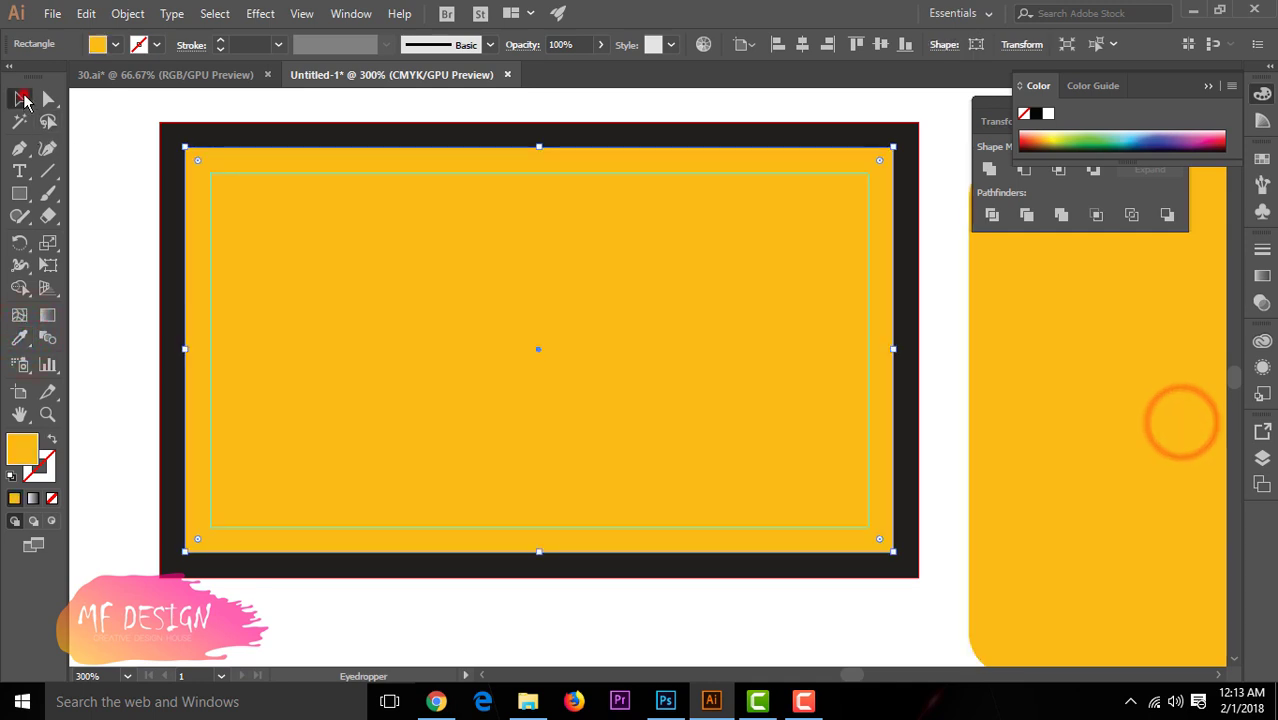
{"action": "left_click", "coordinate": [19, 97]}
{"action": "left_click", "coordinate": [1032, 442]}
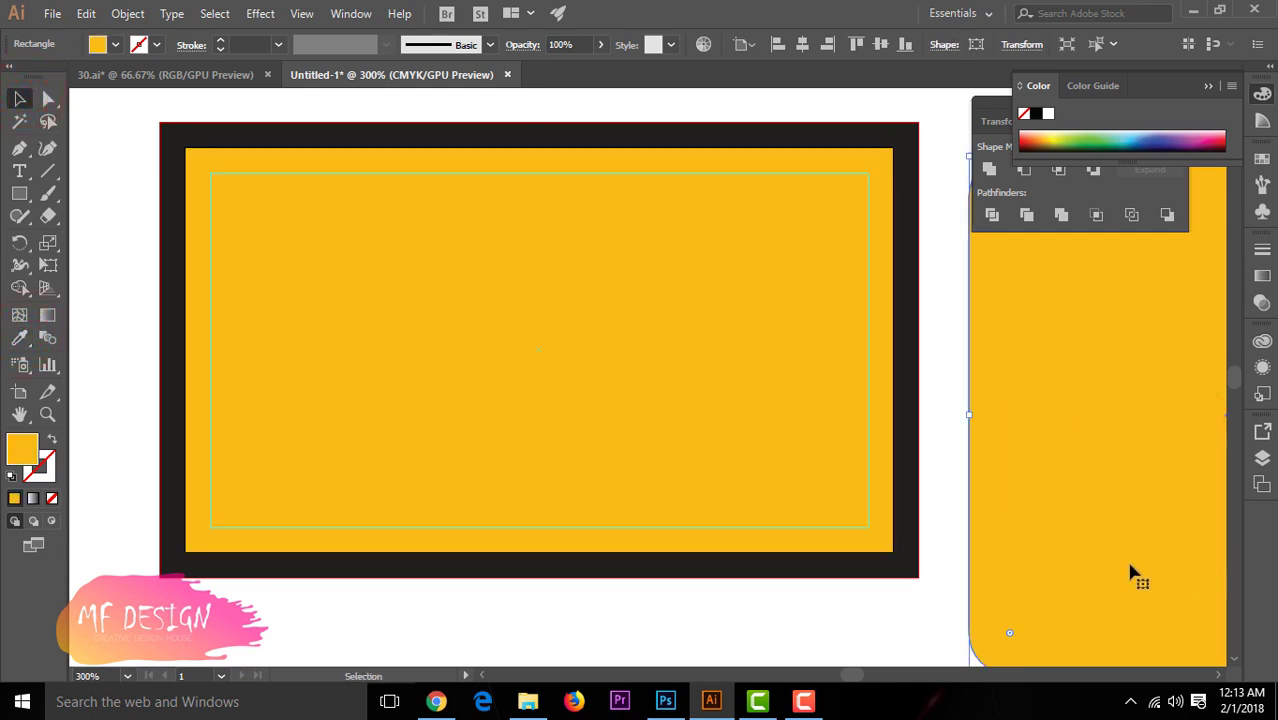
{"action": "key", "text": "Delete"}
{"action": "scroll", "coordinate": [1100, 555], "scroll_direction": "up", "scroll_amount": 2}
{"action": "scroll", "coordinate": [1087, 546], "scroll_direction": "down", "scroll_amount": 1}
{"action": "left_click", "coordinate": [706, 358]}
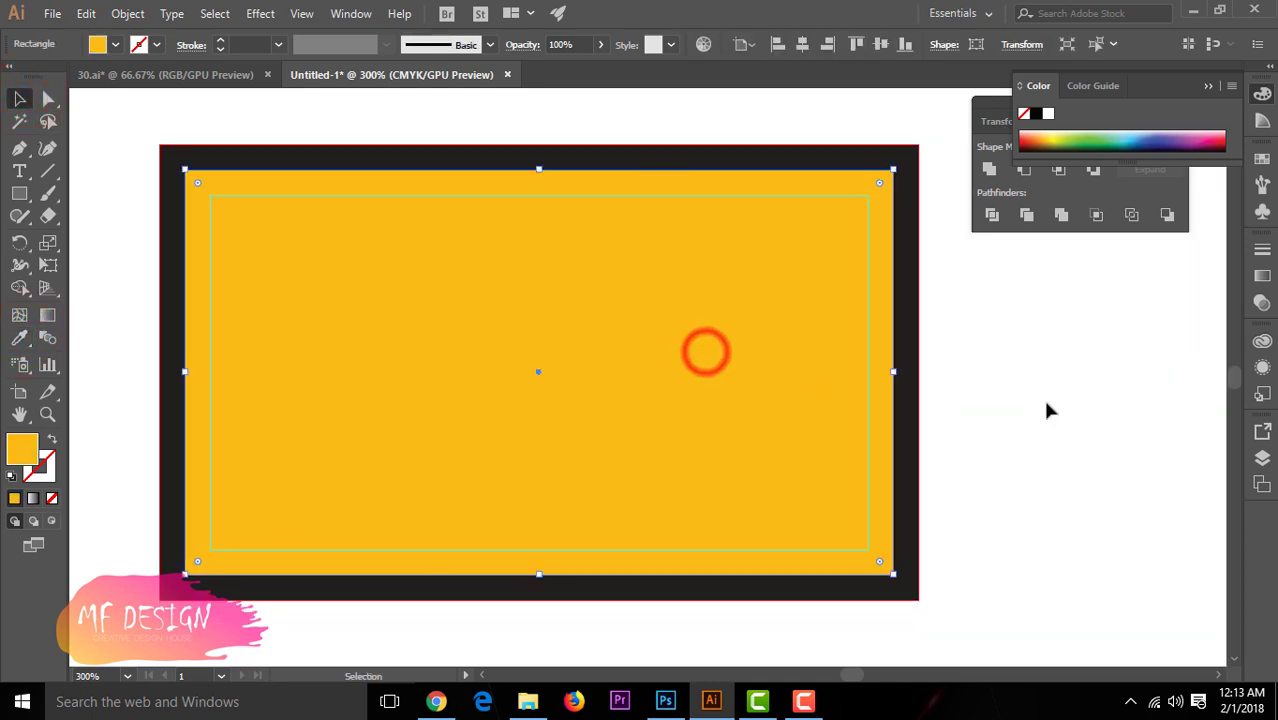
Split the yellow rectangle into a 2-column grid with a 0.025 in gutter
{"action": "left_click", "coordinate": [127, 13]}
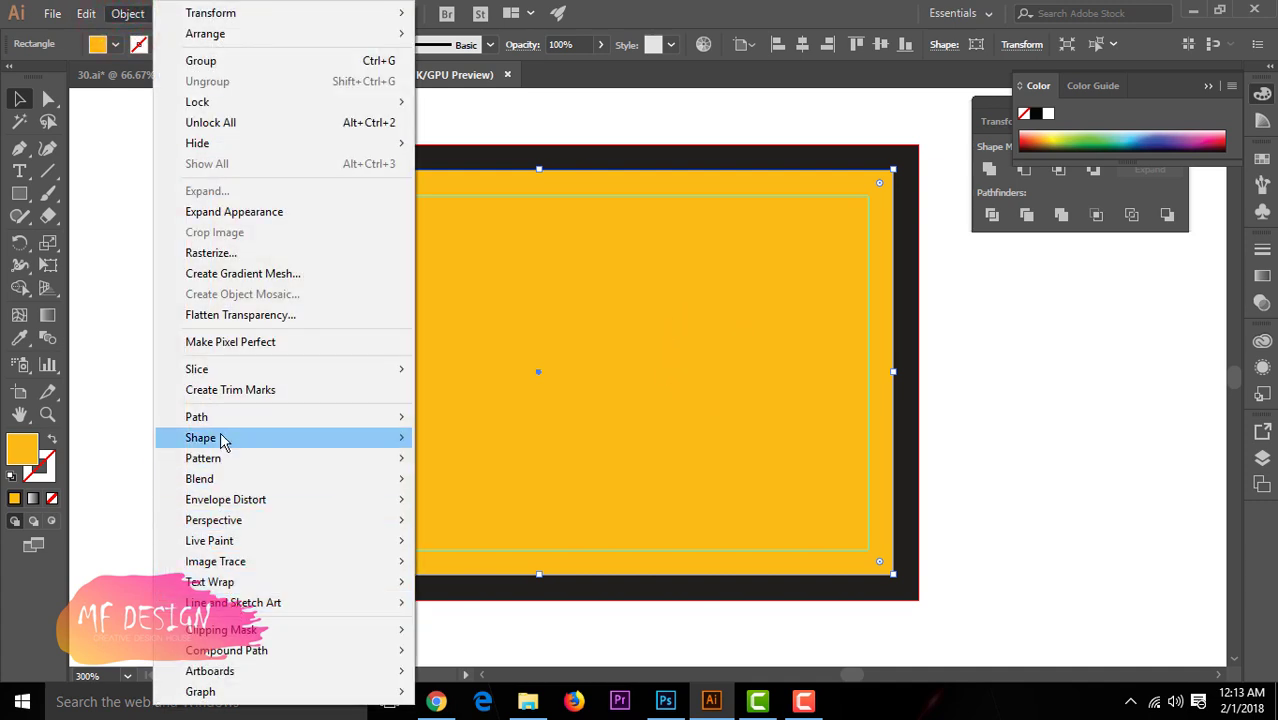
{"action": "mouse_move", "coordinate": [196, 416]}
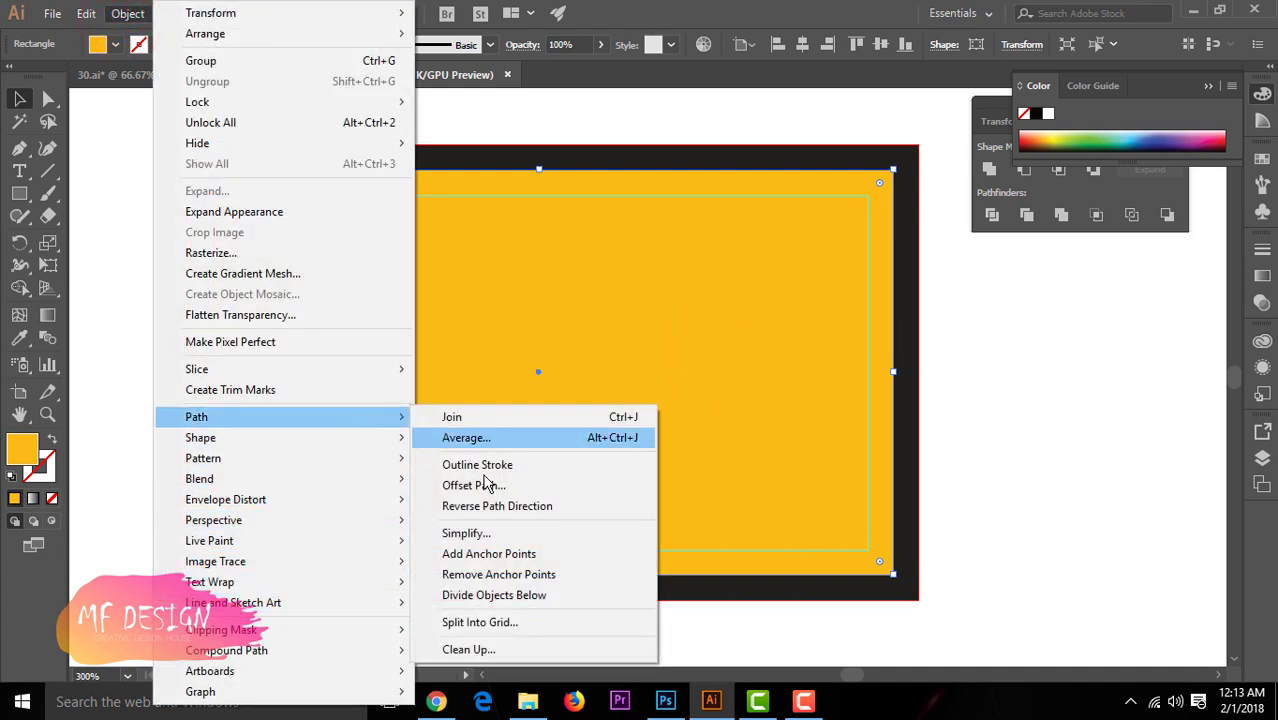
{"action": "left_click", "coordinate": [479, 622]}
{"action": "left_click_drag", "start_coordinate": [653, 208], "coordinate": [968, 211]}
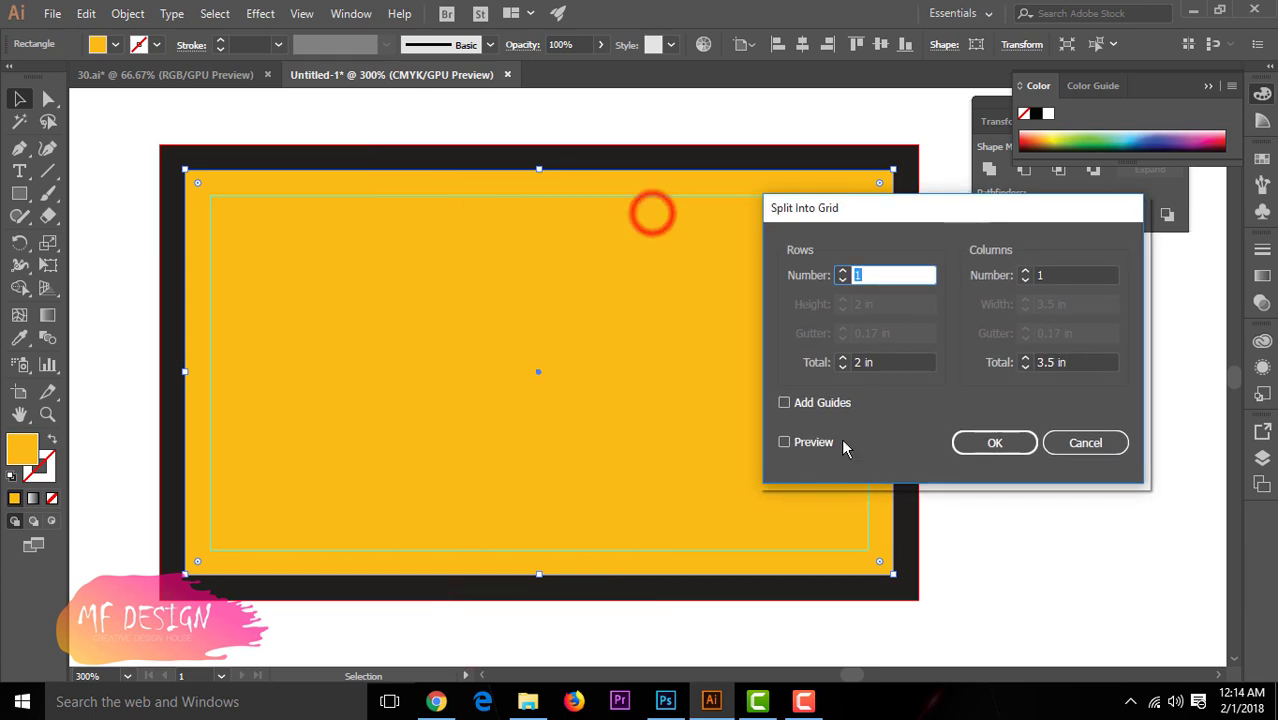
{"action": "left_click", "coordinate": [786, 442]}
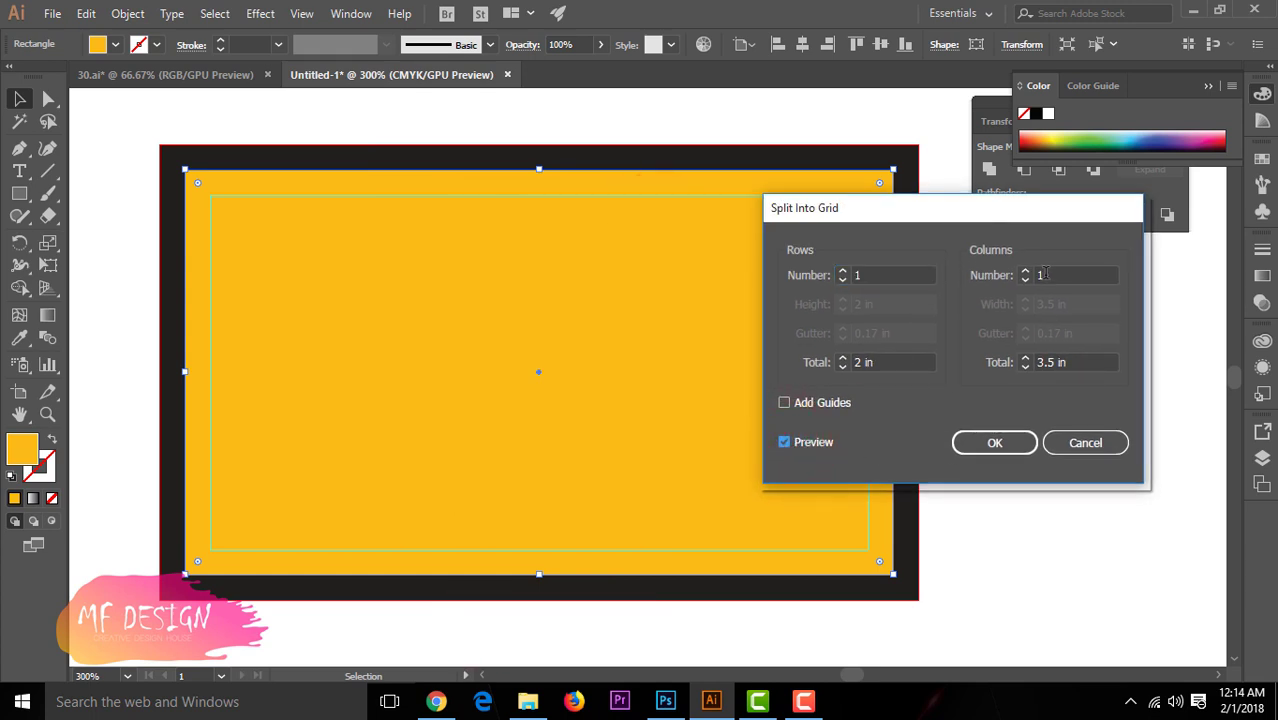
{"action": "left_click", "coordinate": [879, 273]}
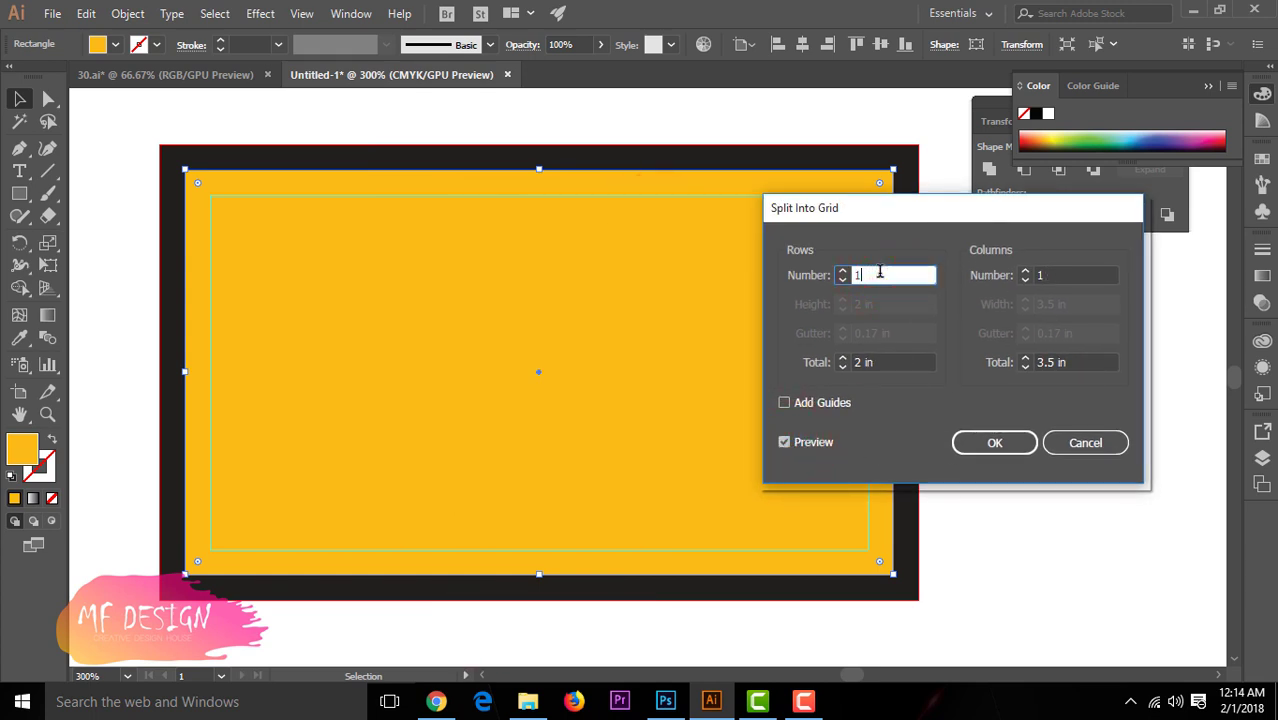
{"action": "left_click", "coordinate": [1080, 274]}
{"action": "key", "text": "Up"}
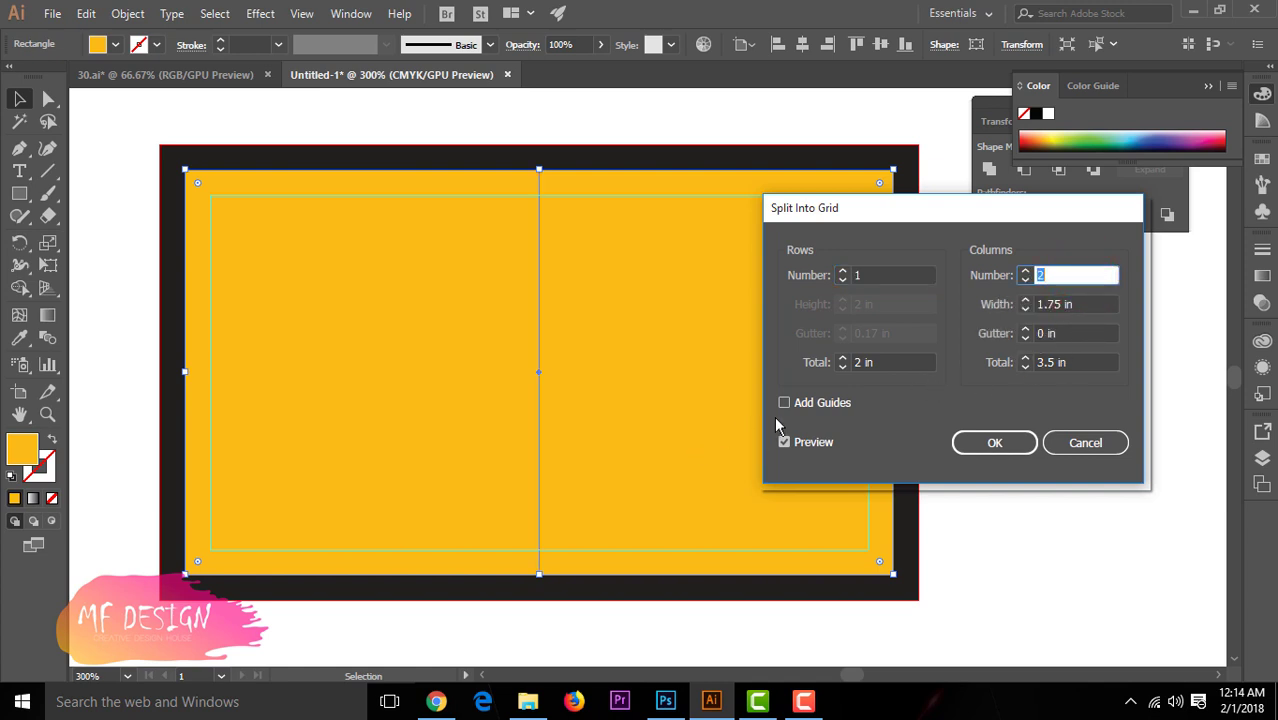
{"action": "left_click", "coordinate": [1076, 335]}
{"action": "key", "text": "Up"}
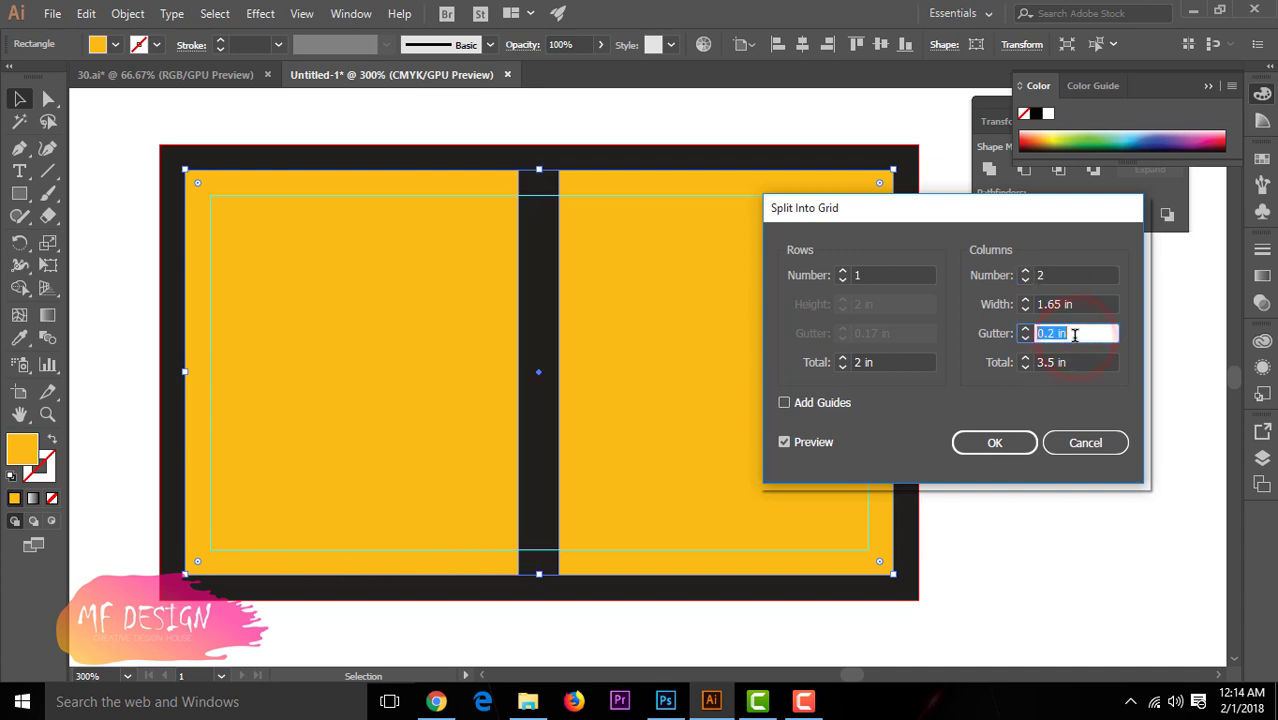
{"action": "key", "text": "Down"}
{"action": "key", "text": "Down"}
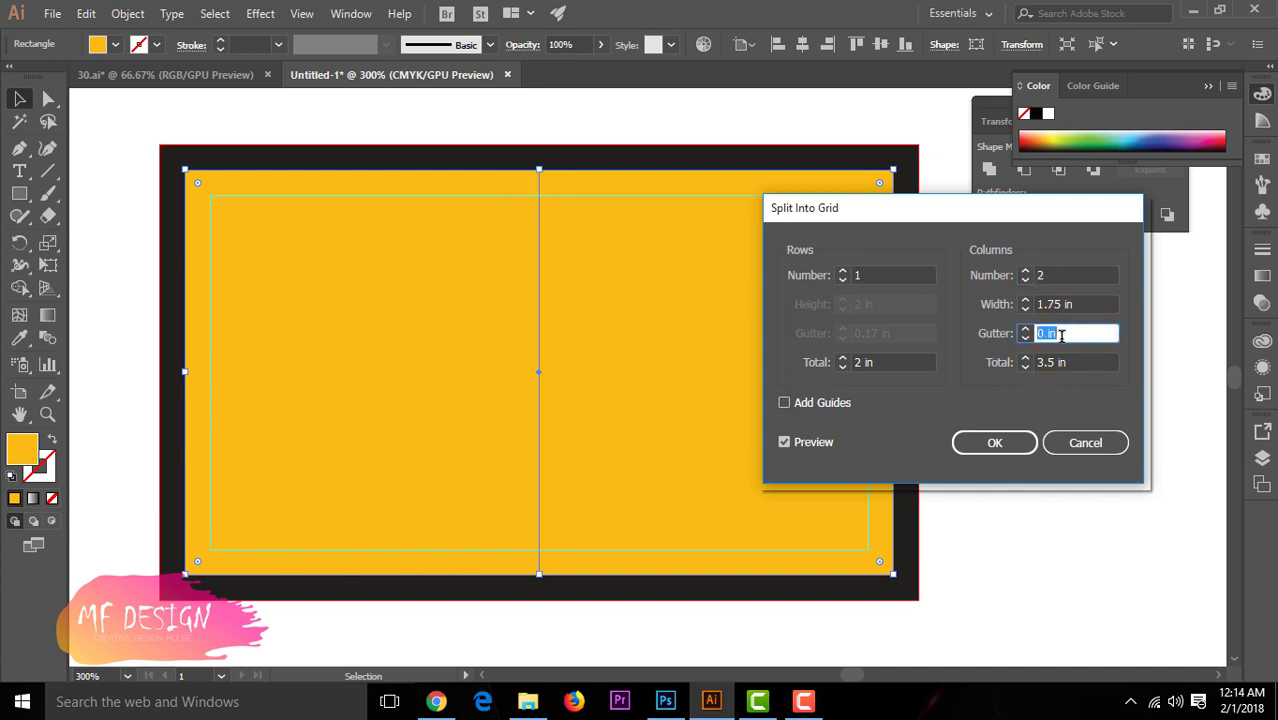
{"action": "key", "text": "Up"}
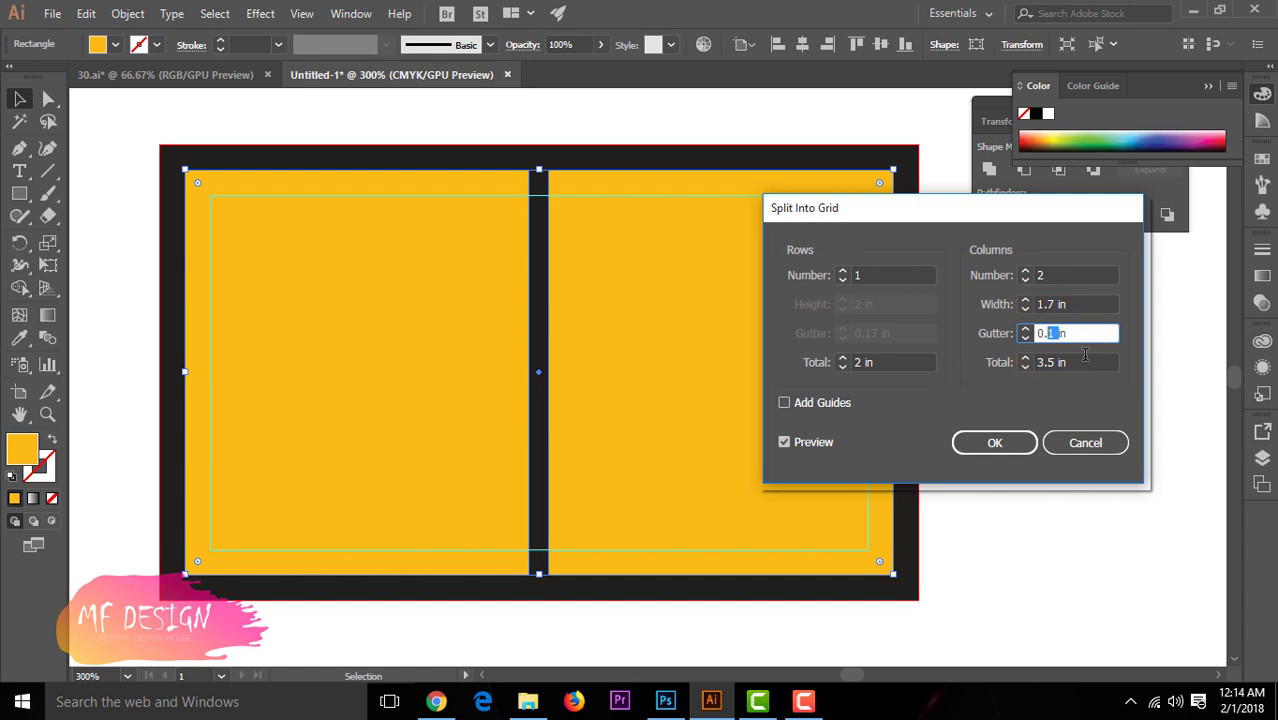
{"action": "type", "text": "25"}
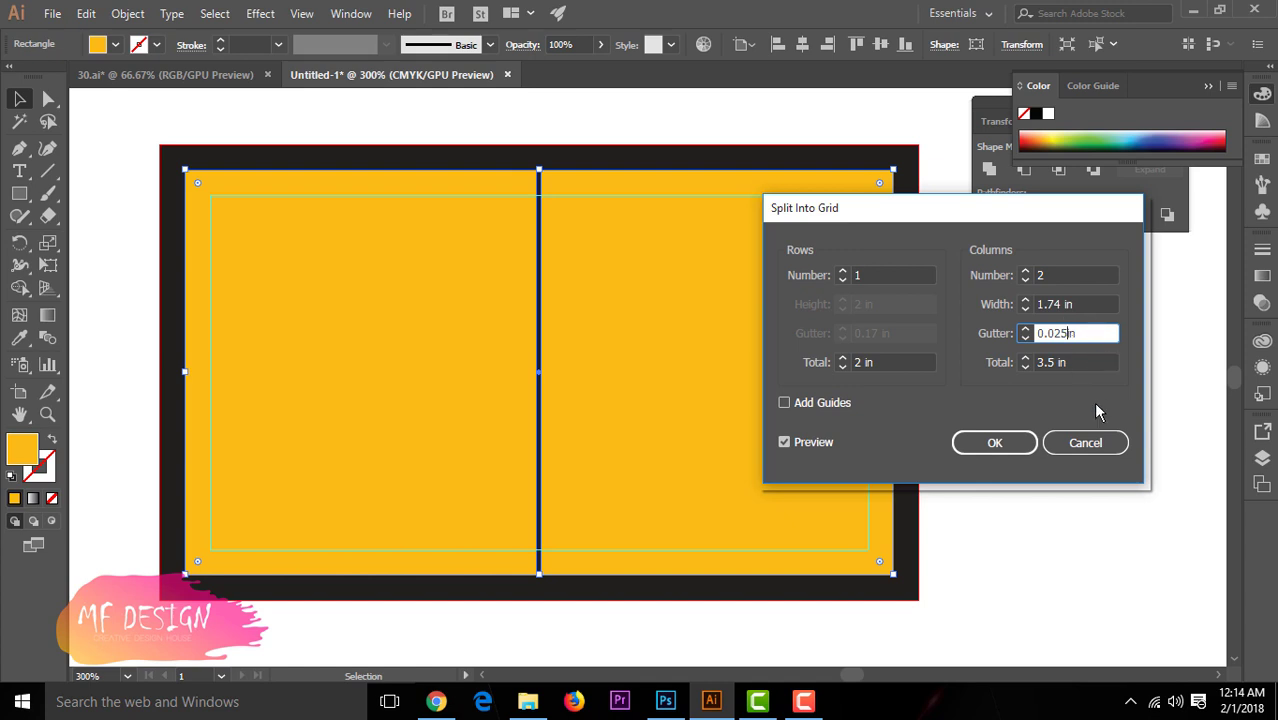
{"action": "left_click", "coordinate": [990, 443]}
Set up a Split Into Grid of 2 rows and 2 columns on the right column
{"action": "left_click", "coordinate": [763, 358]}
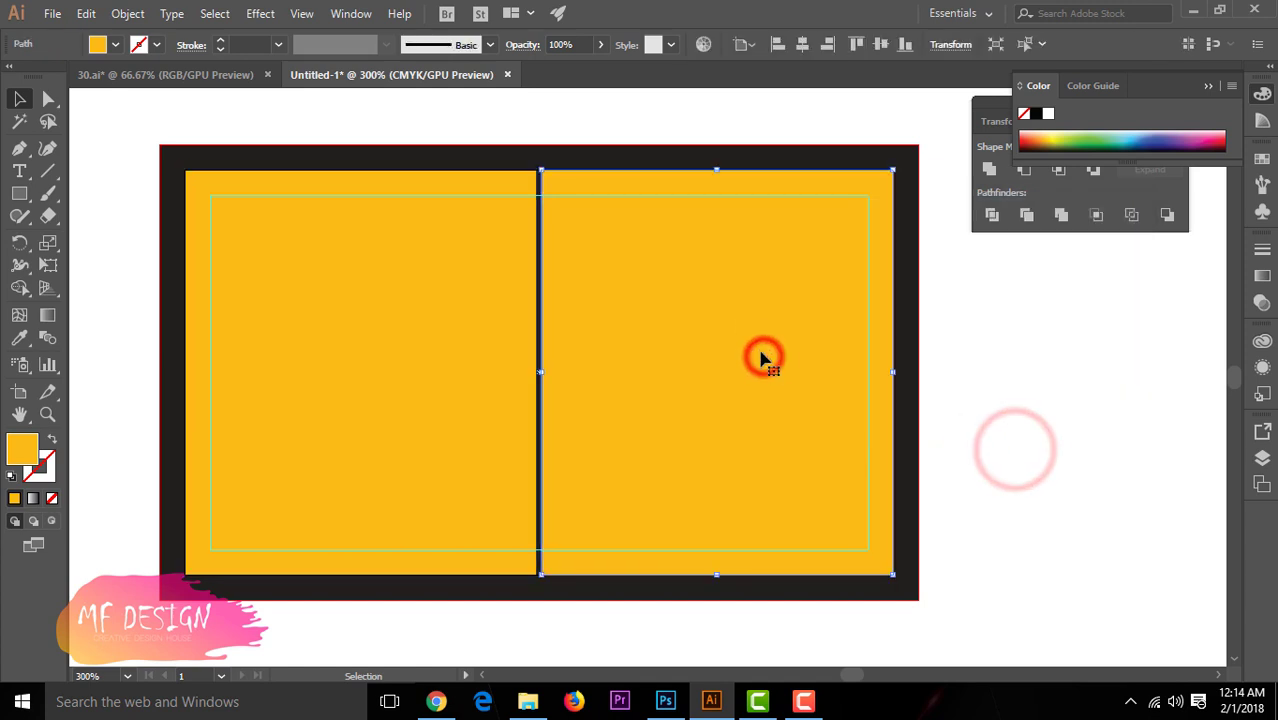
{"action": "left_click", "coordinate": [127, 13]}
{"action": "mouse_move", "coordinate": [196, 417]}
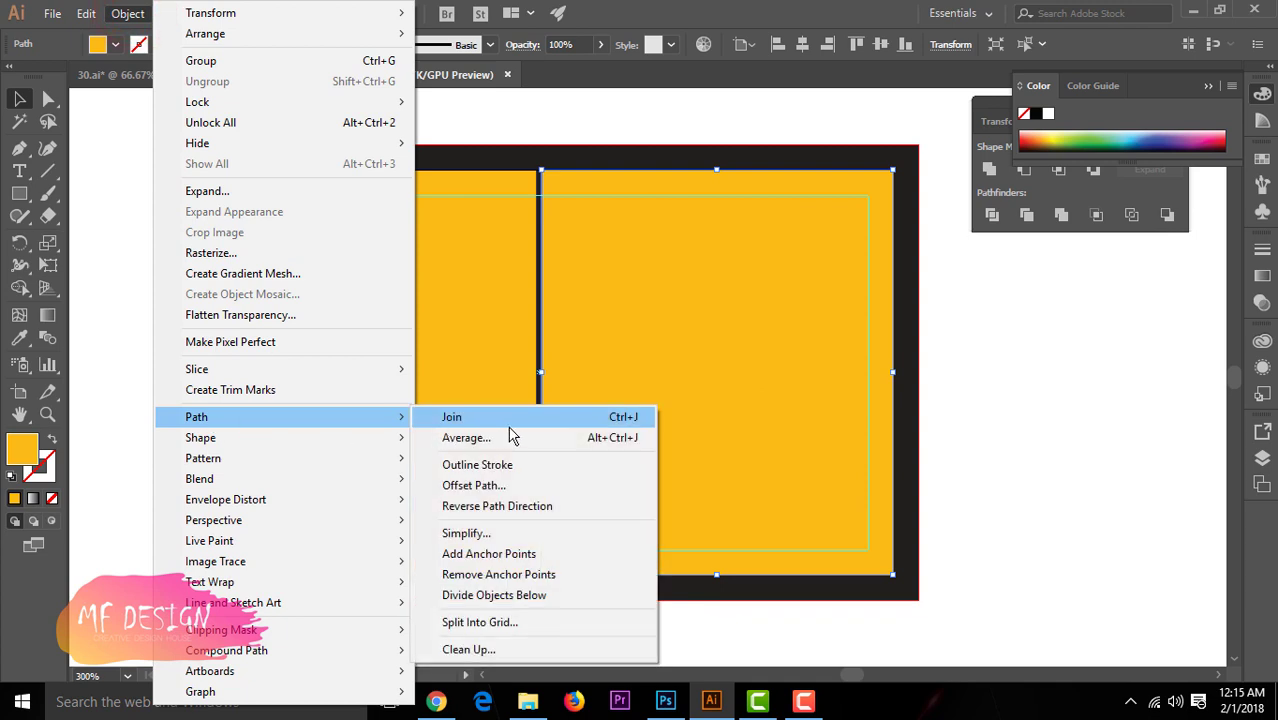
{"action": "left_click", "coordinate": [513, 622]}
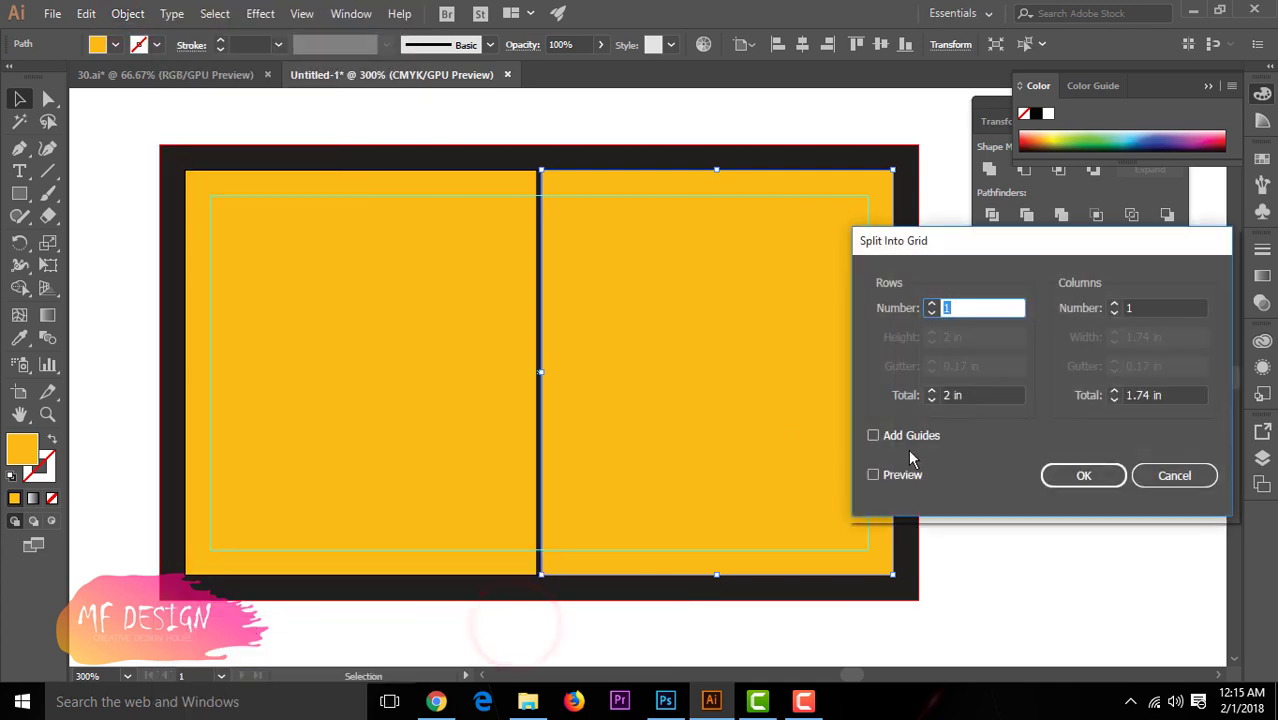
{"action": "left_click", "coordinate": [873, 475]}
{"action": "left_click", "coordinate": [967, 308]}
{"action": "type", "text": "2"}
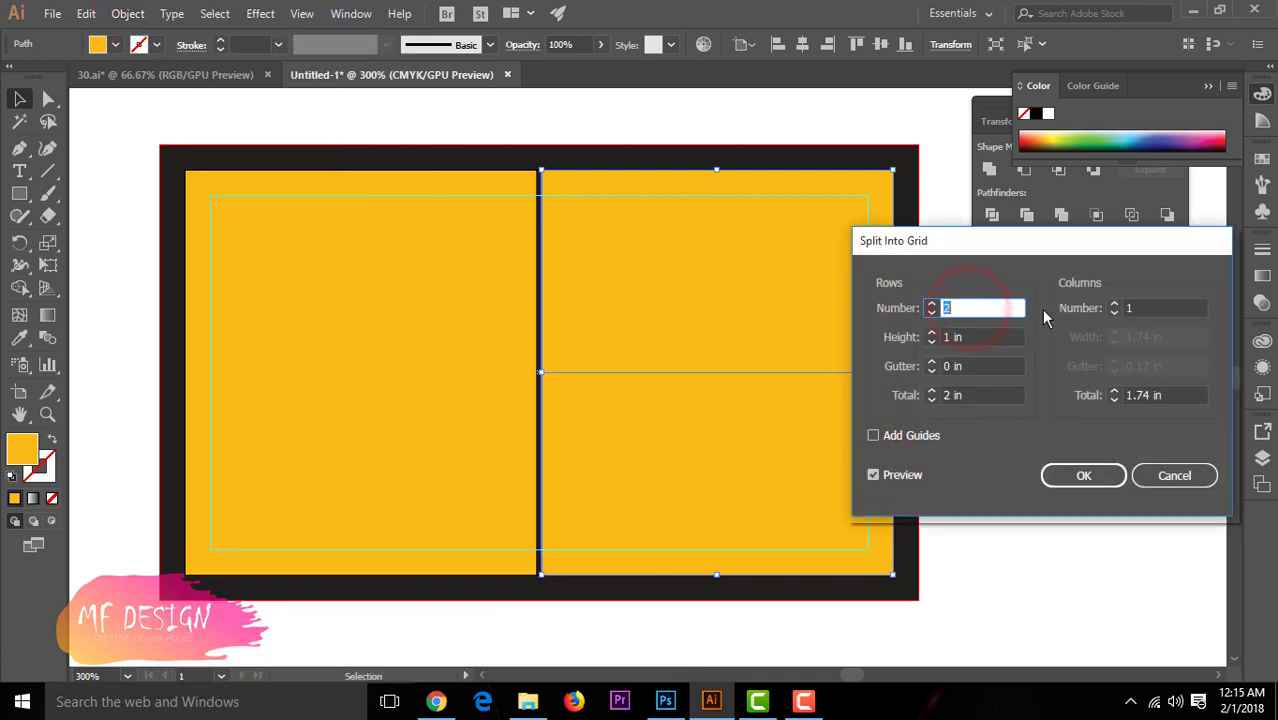
{"action": "left_click", "coordinate": [1162, 318]}
{"action": "type", "text": "2"}
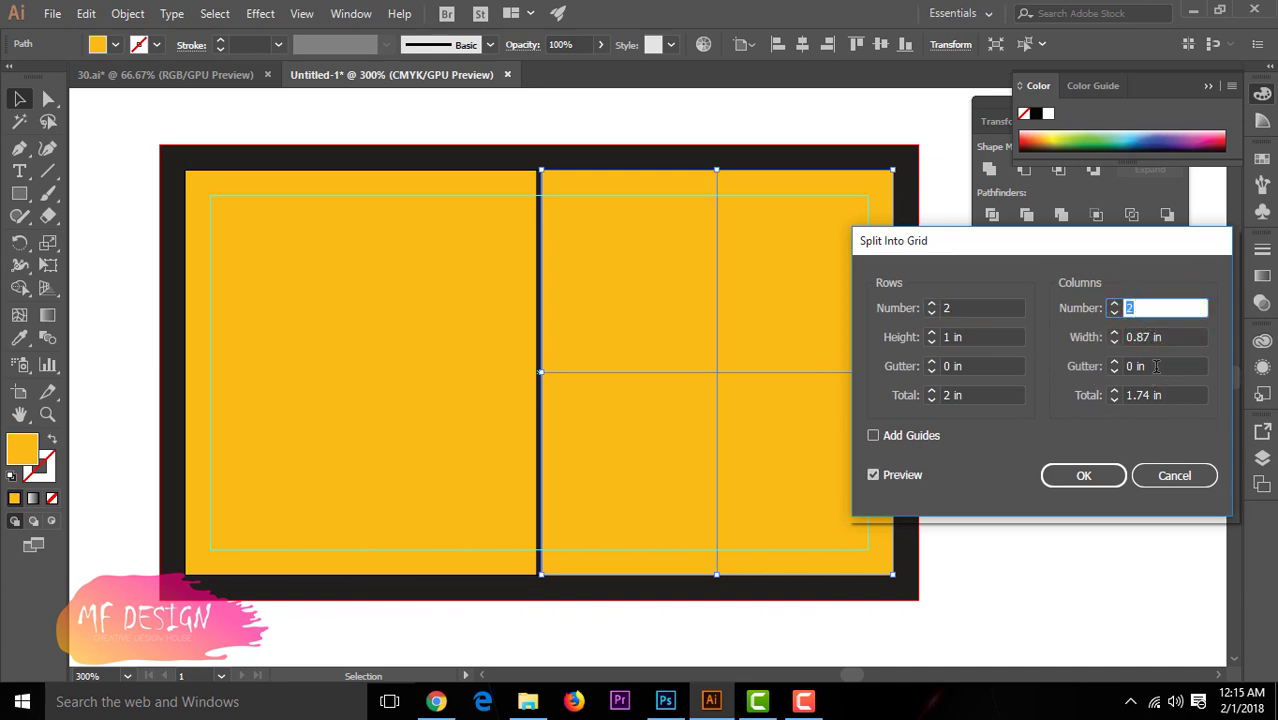
Set both grid gutters to 0.025 in and apply the 2×2 split
{"action": "left_click", "coordinate": [1156, 366]}
{"action": "type", "text": ".025"}
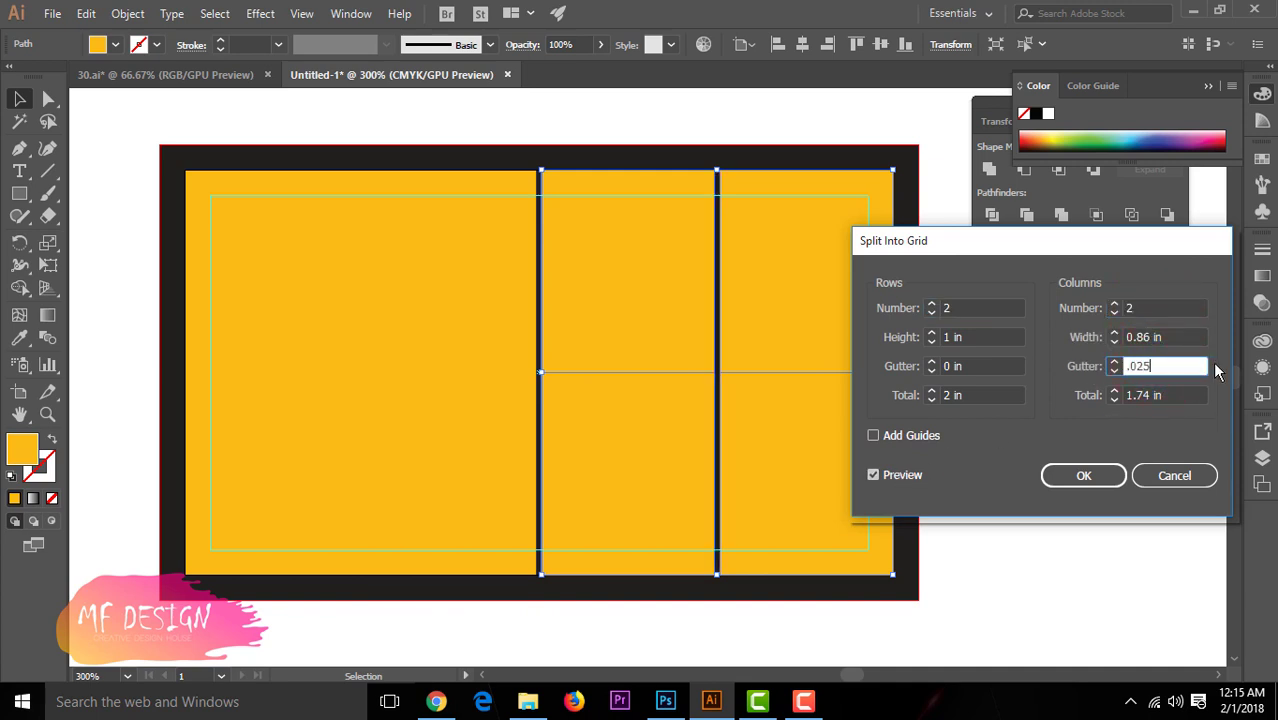
{"action": "left_click", "coordinate": [1000, 367]}
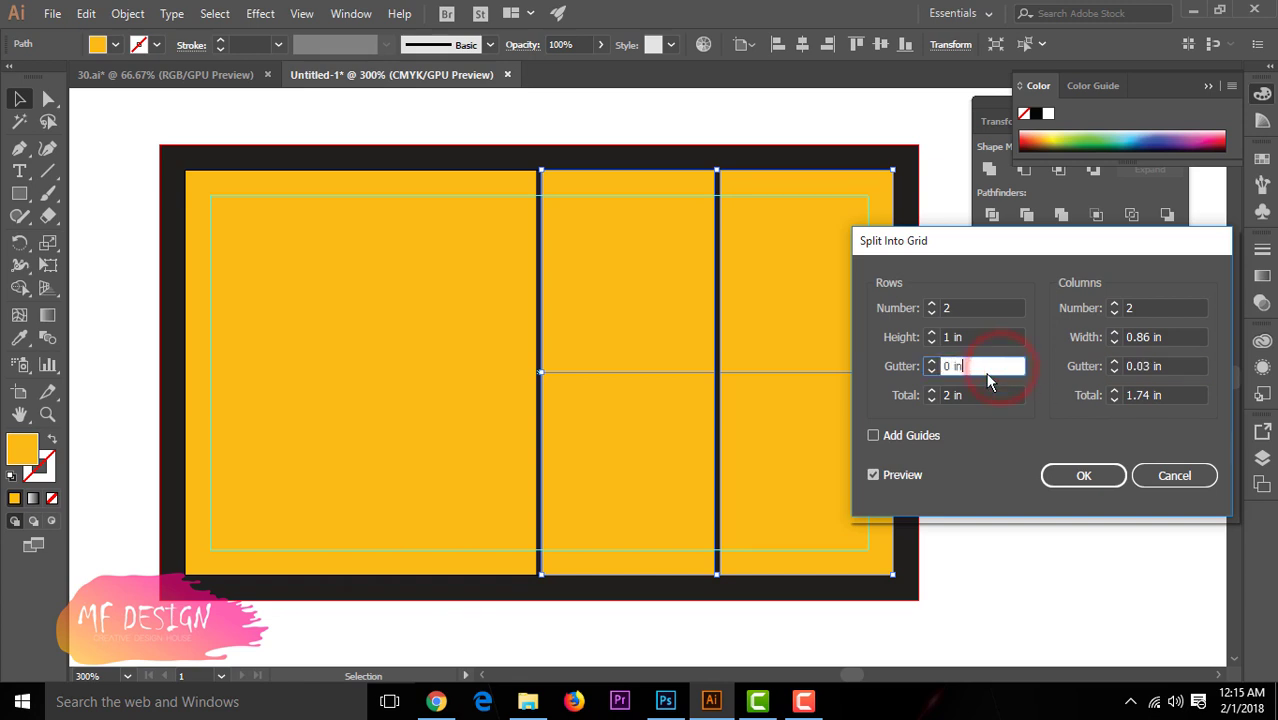
{"action": "type", "text": ".25"}
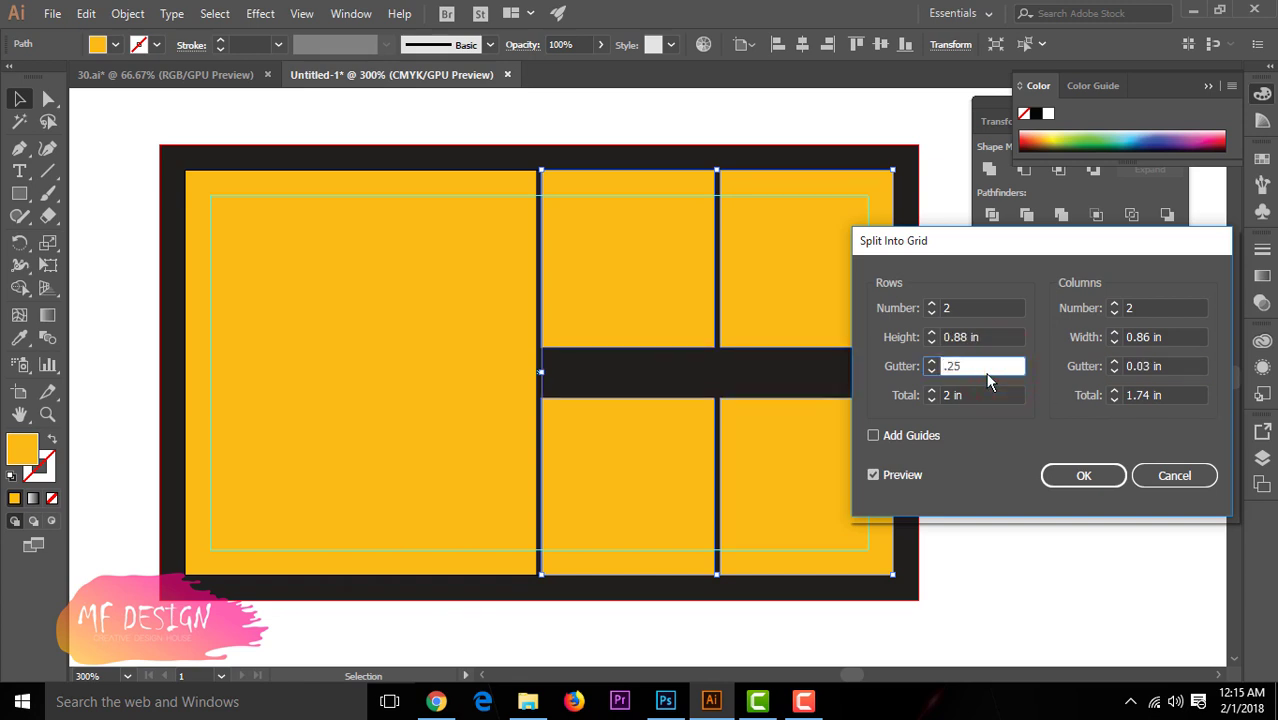
{"action": "key", "text": "BackSpace"}
{"action": "key", "text": "BackSpace"}
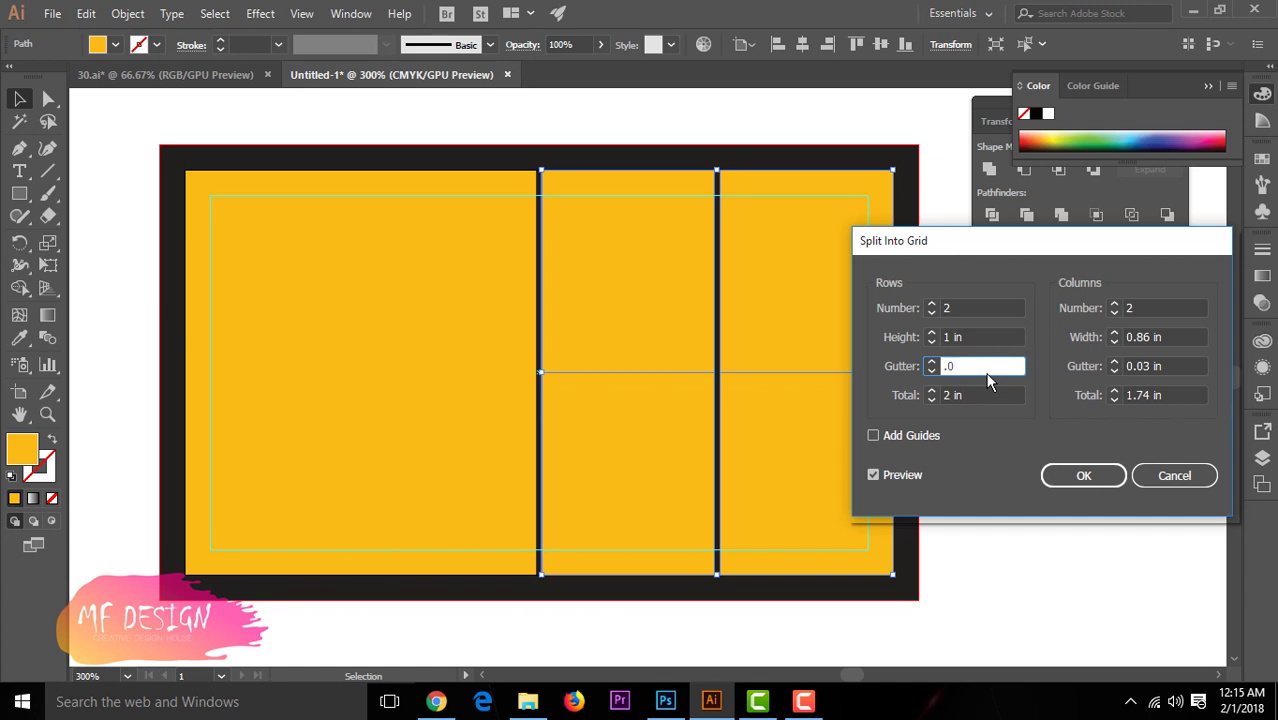
{"action": "type", "text": "25"}
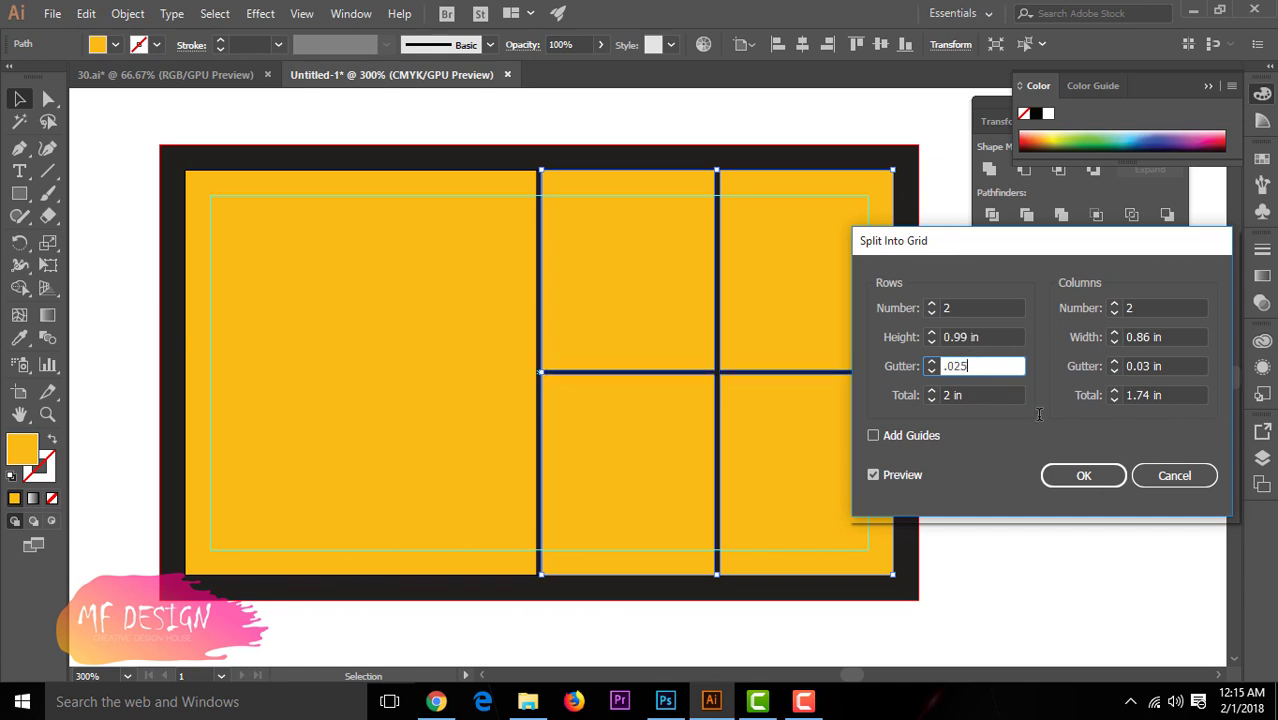
{"action": "left_click", "coordinate": [1084, 476]}
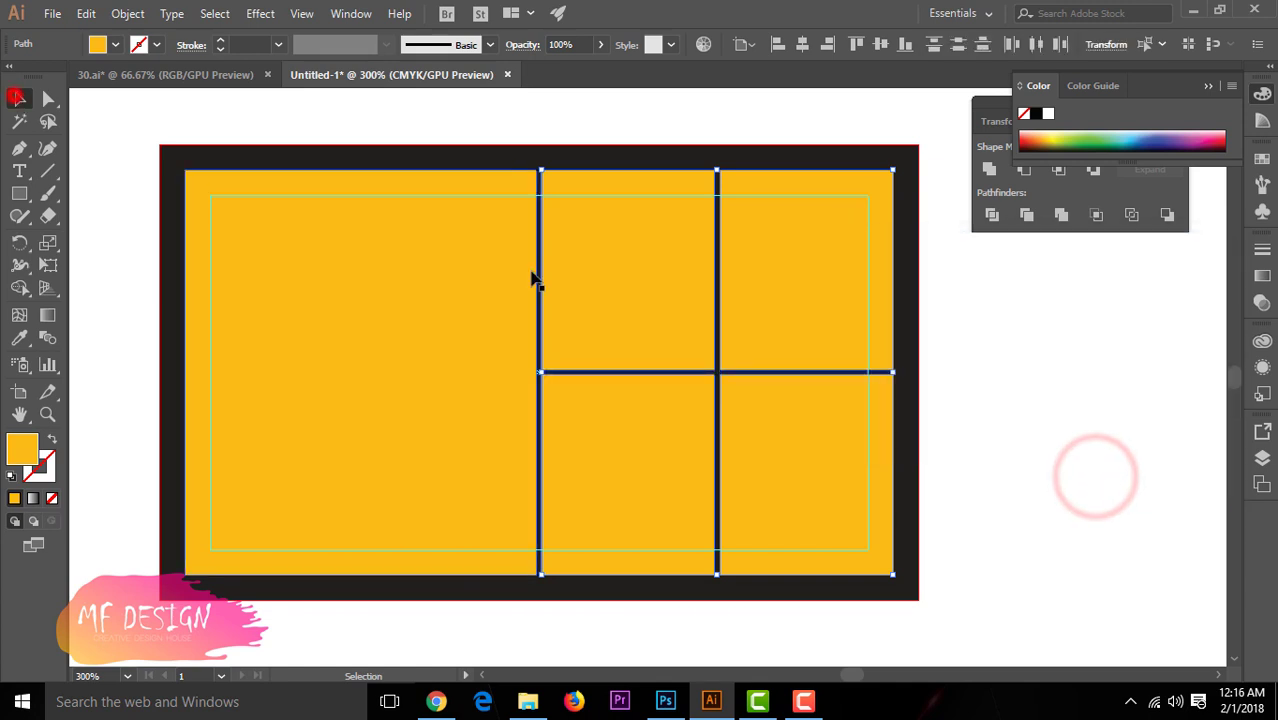
{"action": "left_click", "coordinate": [993, 373]}
{"action": "left_click", "coordinate": [807, 417]}
{"action": "left_click", "coordinate": [993, 419]}
{"action": "scroll", "coordinate": [993, 419], "scroll_direction": "up", "scroll_amount": 1}
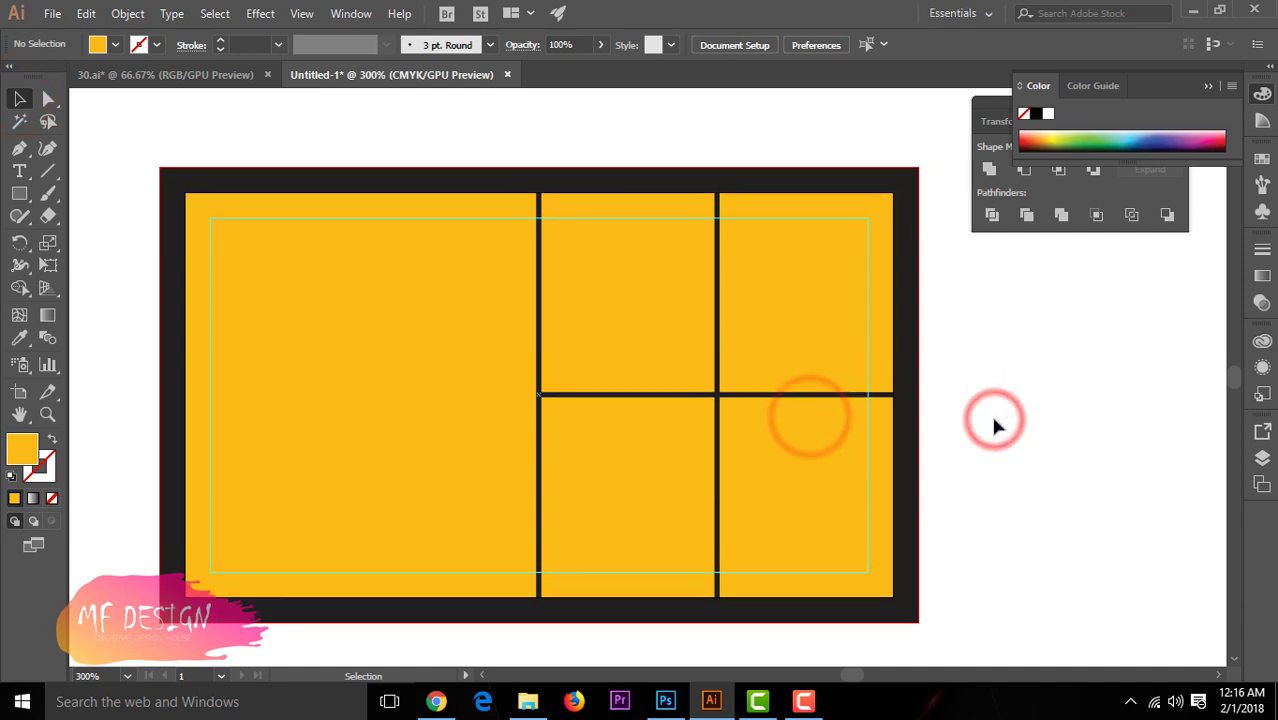
{"action": "scroll", "coordinate": [993, 419], "scroll_direction": "down", "scroll_amount": 1}
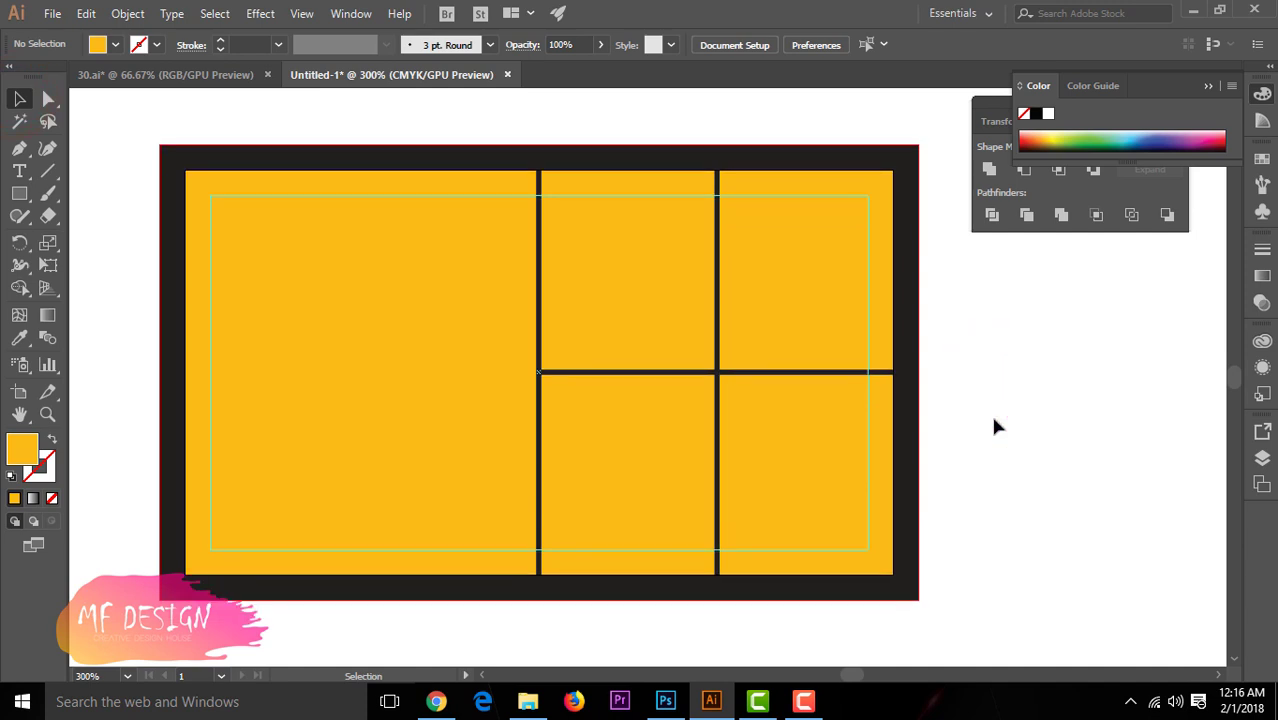
{"action": "left_click", "coordinate": [993, 419]}
{"action": "left_click", "coordinate": [804, 701]}
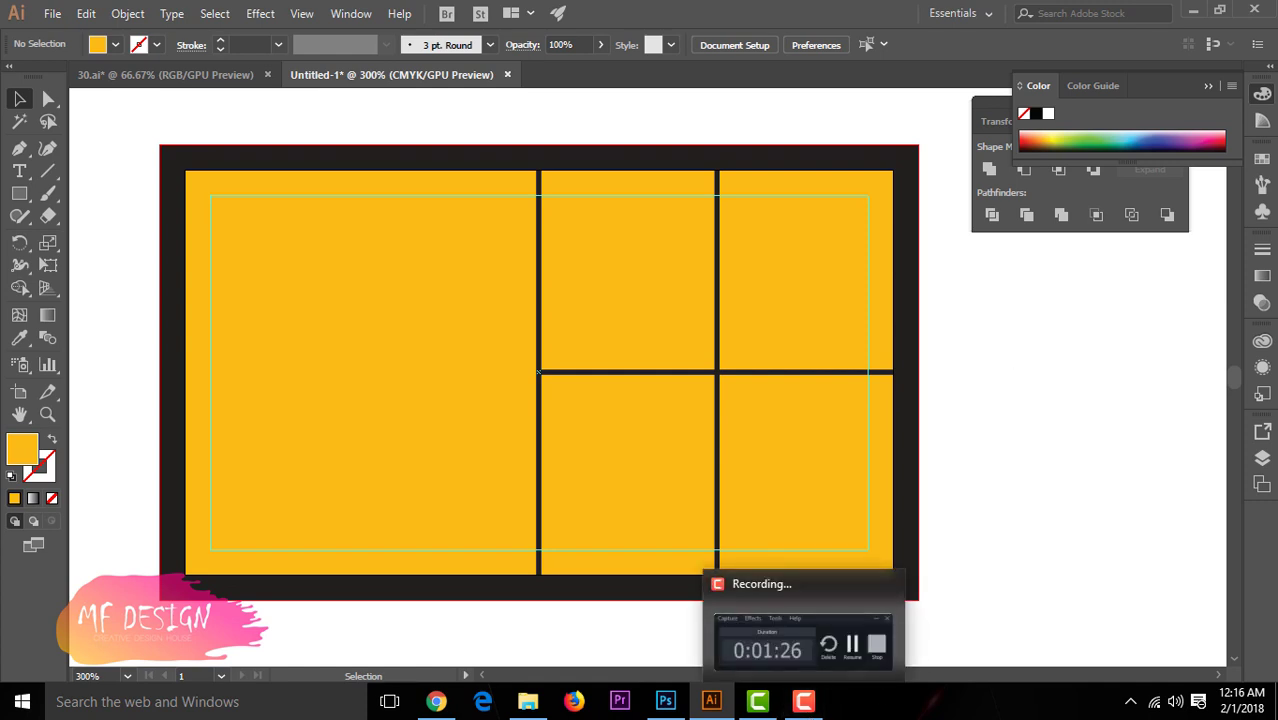
{"action": "left_click", "coordinate": [1117, 478]}
{"action": "scroll", "coordinate": [1113, 465], "scroll_direction": "up", "scroll_amount": 1}
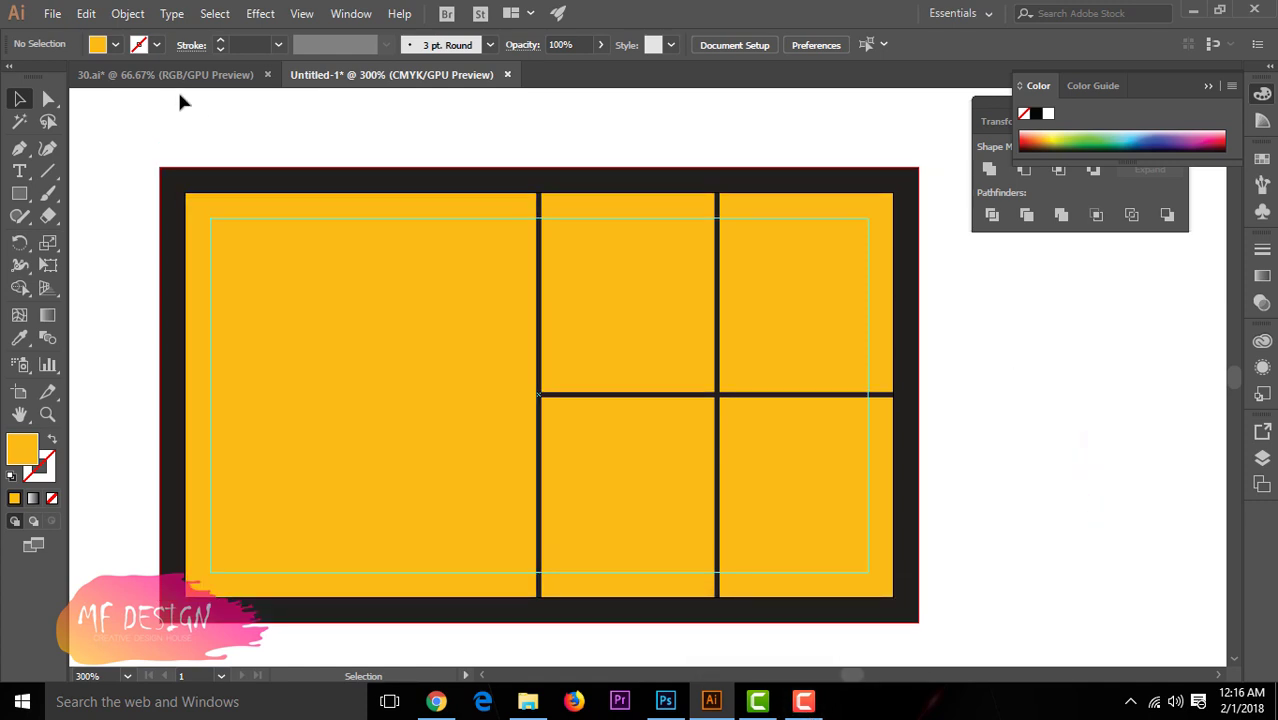
Scale the MF DESIGN logo to about 1.13 × 0.82 in and move it onto the left panel
{"action": "left_click", "coordinate": [173, 75]}
{"action": "left_click", "coordinate": [598, 440]}
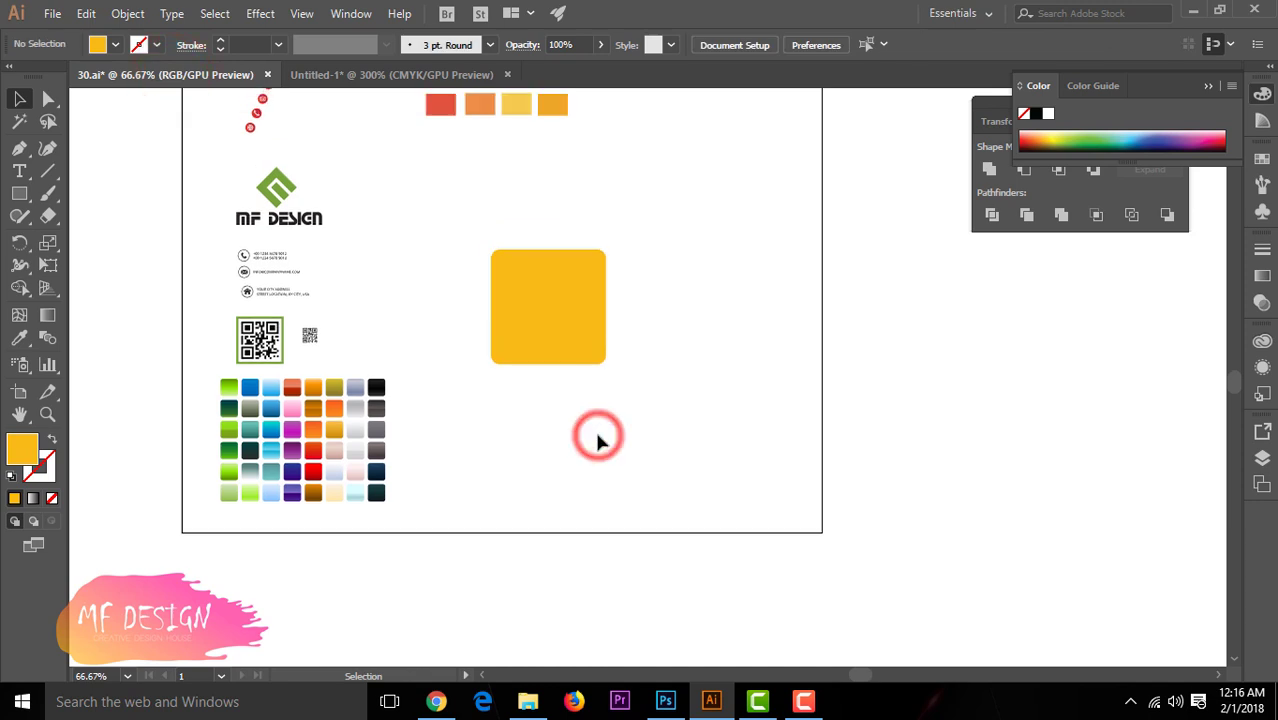
{"action": "left_click_drag", "start_coordinate": [231, 183], "coordinate": [420, 398]}
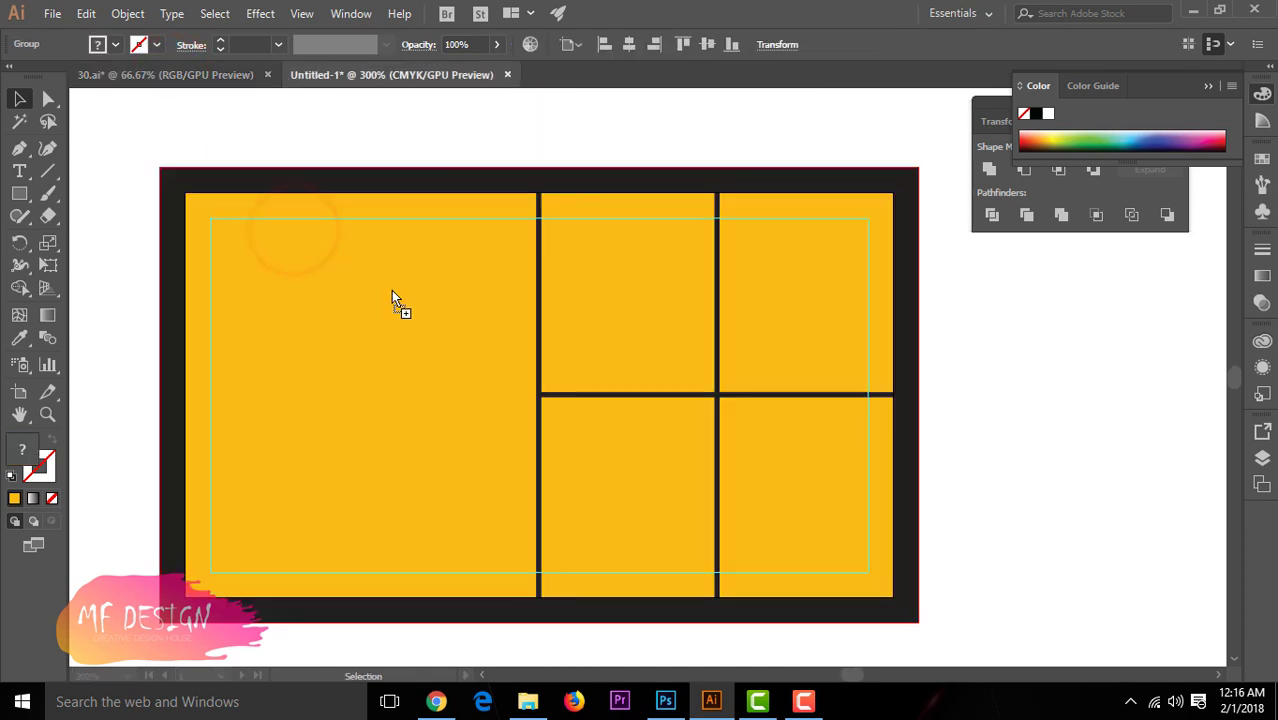
{"action": "left_click", "coordinate": [335, 338]}
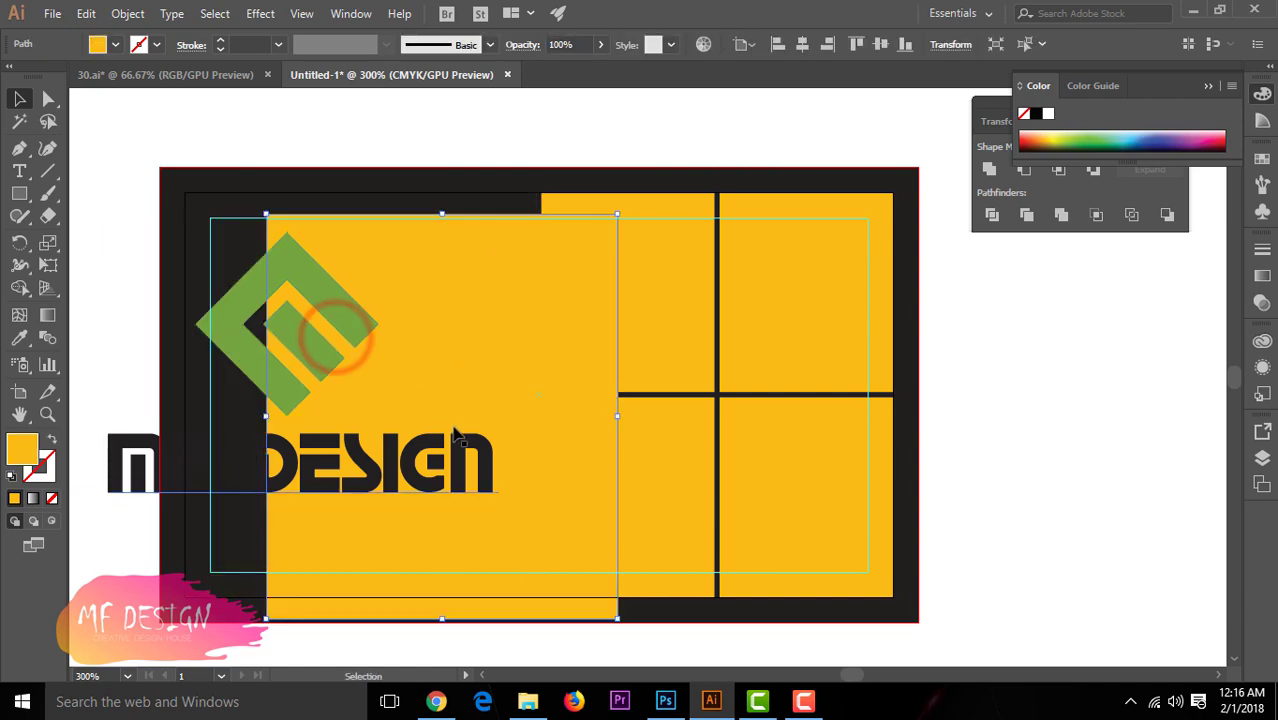
{"action": "left_click", "coordinate": [314, 348]}
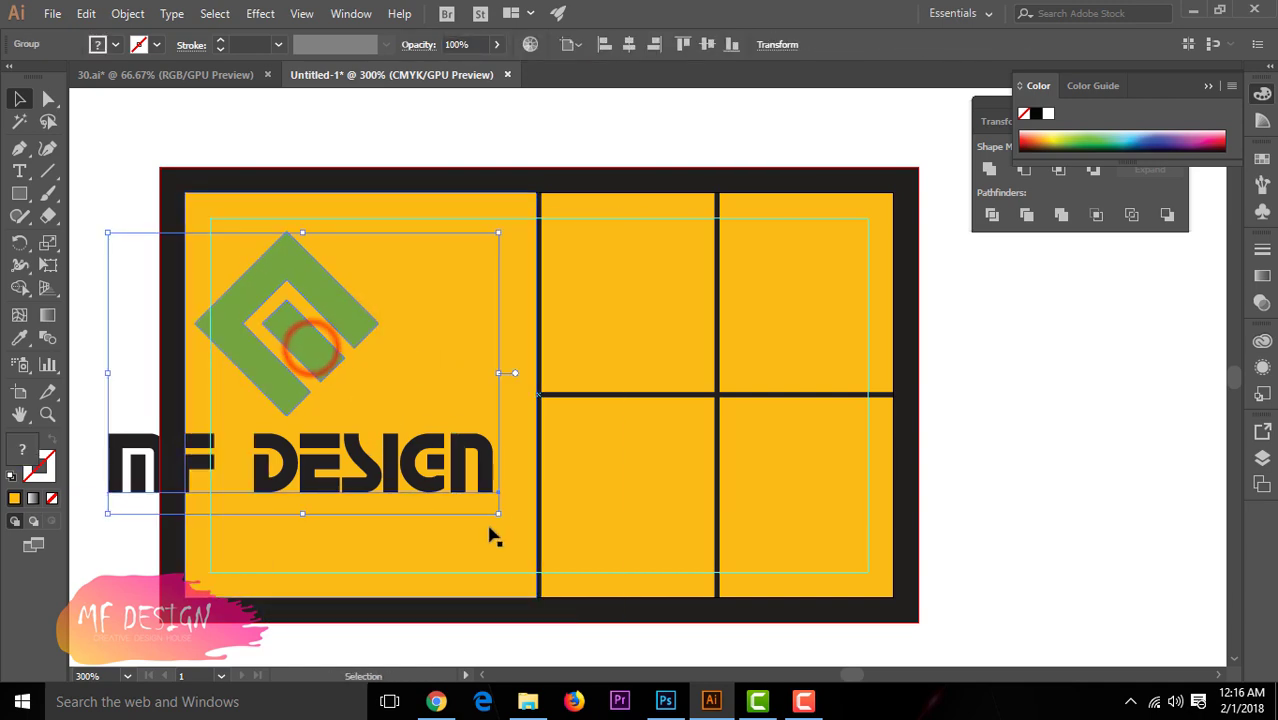
{"action": "mouse_move", "coordinate": [492, 508]}
{"action": "left_mouse_down"}
{"action": "mouse_move", "coordinate": [366, 398]}
{"action": "mouse_move", "coordinate": [334, 394]}
{"action": "left_mouse_up"}
{"action": "left_click_drag", "start_coordinate": [218, 268], "coordinate": [389, 335]}
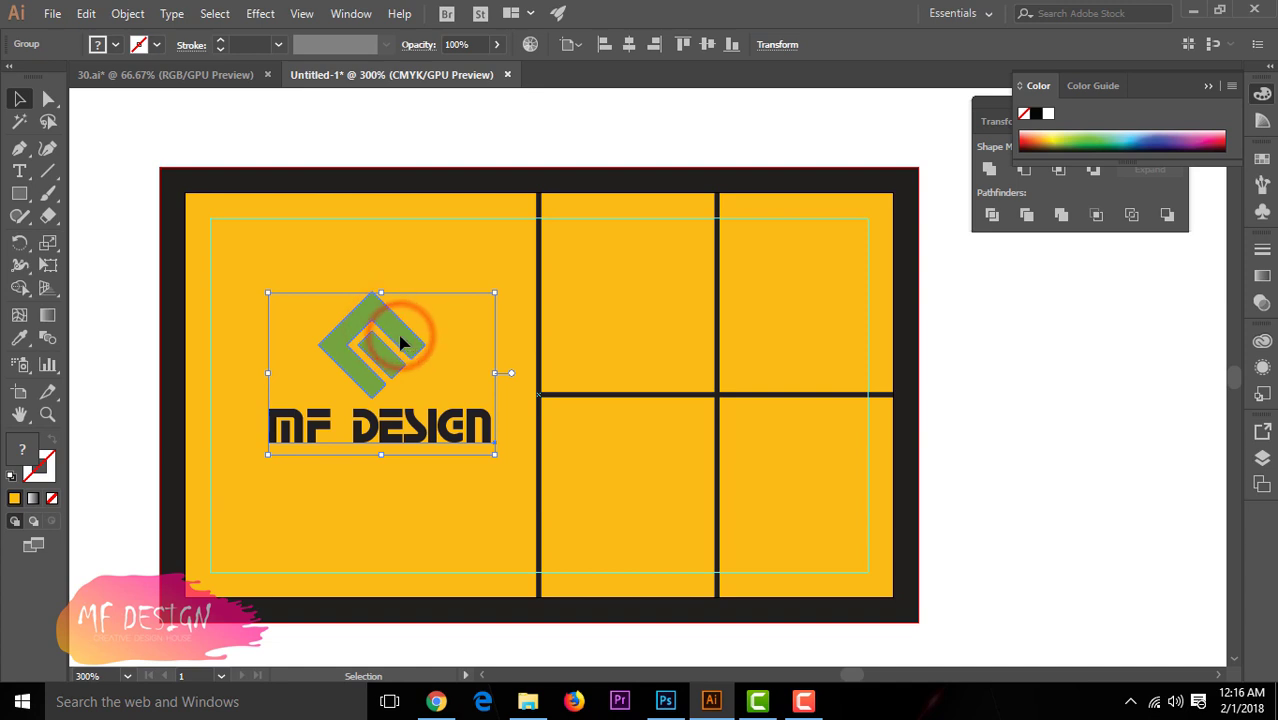
Ungroup the logo and recolour its diamond mark white with the Eyedropper
{"action": "right_click", "coordinate": [389, 324]}
{"action": "left_click", "coordinate": [483, 479]}
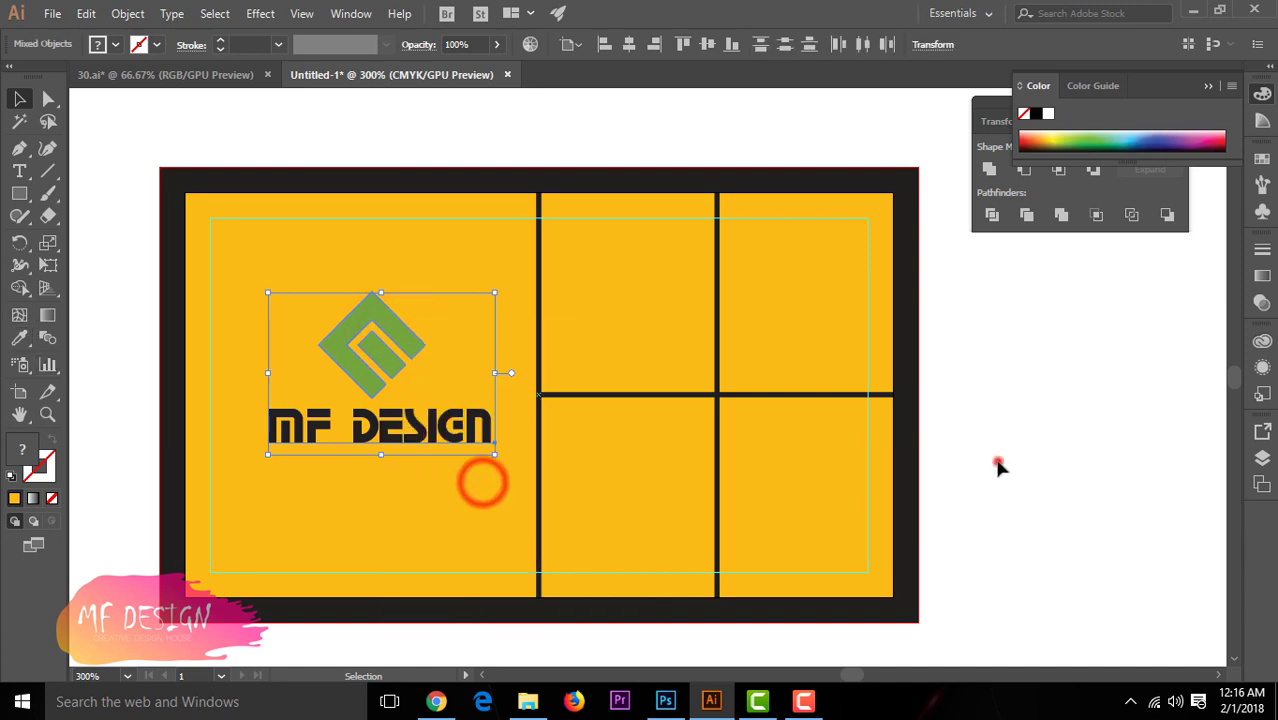
{"action": "left_click", "coordinate": [997, 460]}
{"action": "left_click", "coordinate": [399, 358]}
{"action": "left_click", "coordinate": [101, 282]}
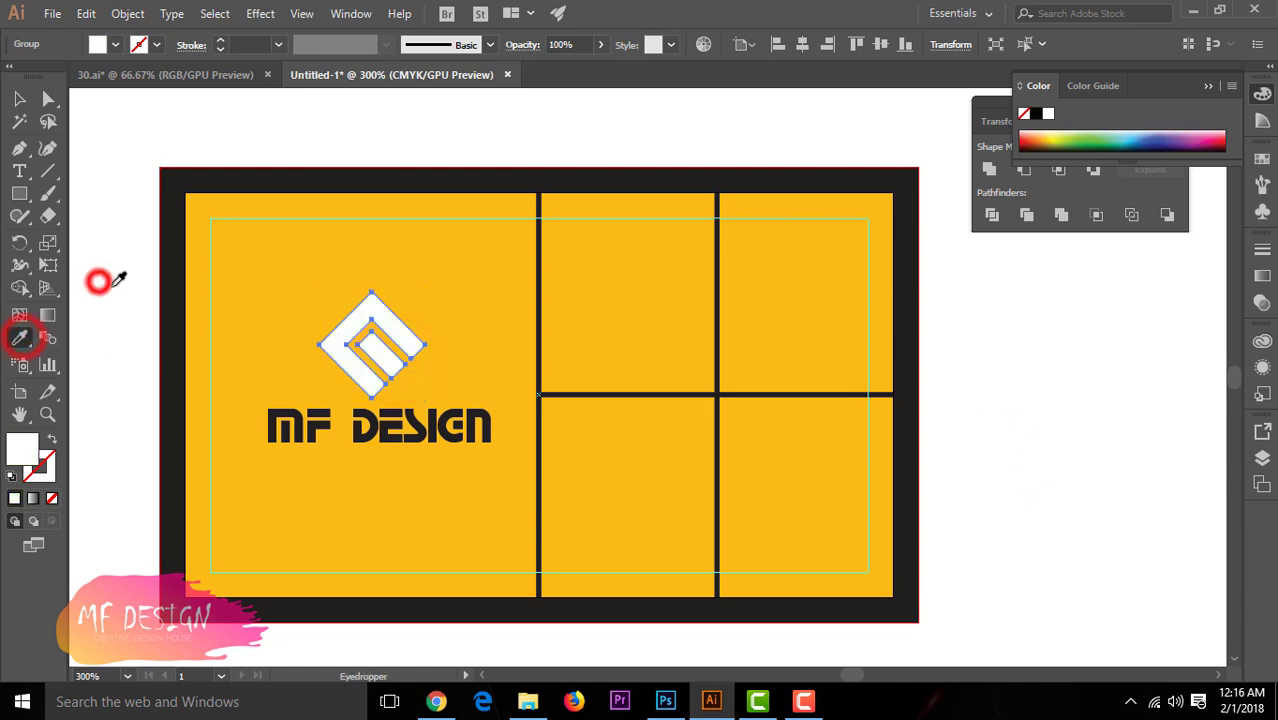
{"action": "left_click", "coordinate": [19, 99]}
{"action": "left_click", "coordinate": [392, 137]}
{"action": "scroll", "coordinate": [1017, 518], "scroll_direction": "up", "scroll_amount": 1}
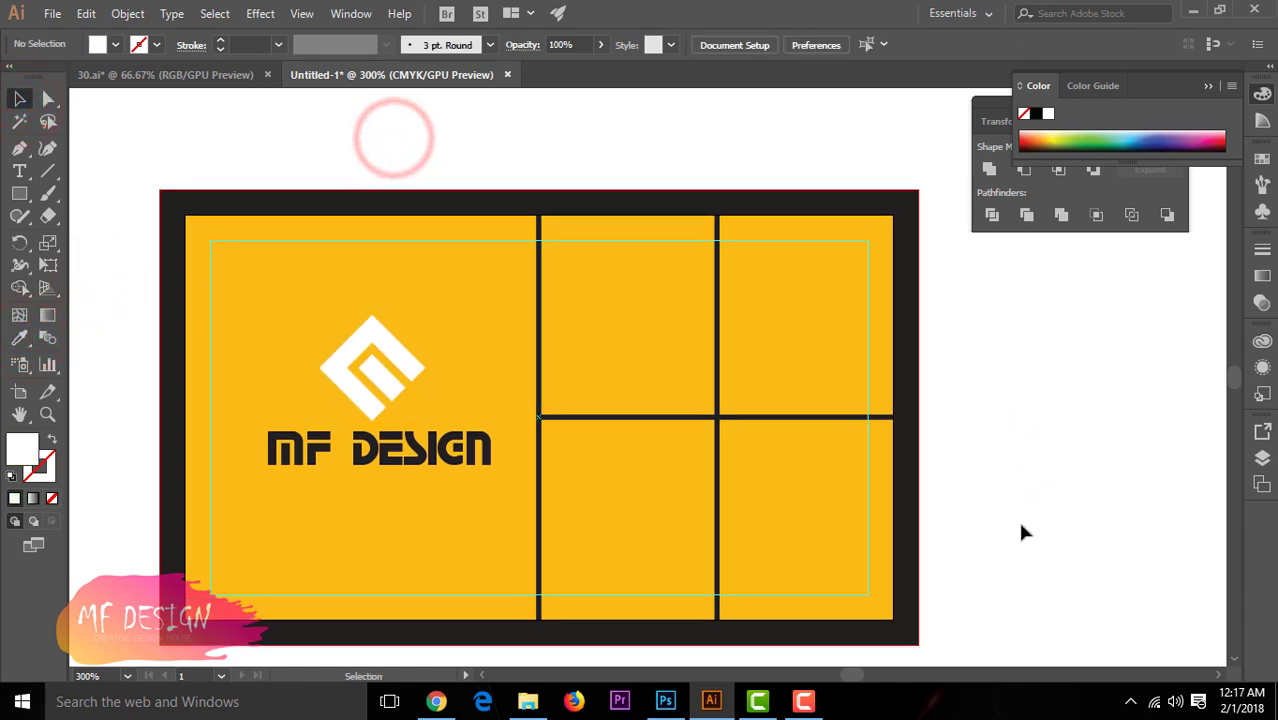
{"action": "left_click", "coordinate": [366, 388]}
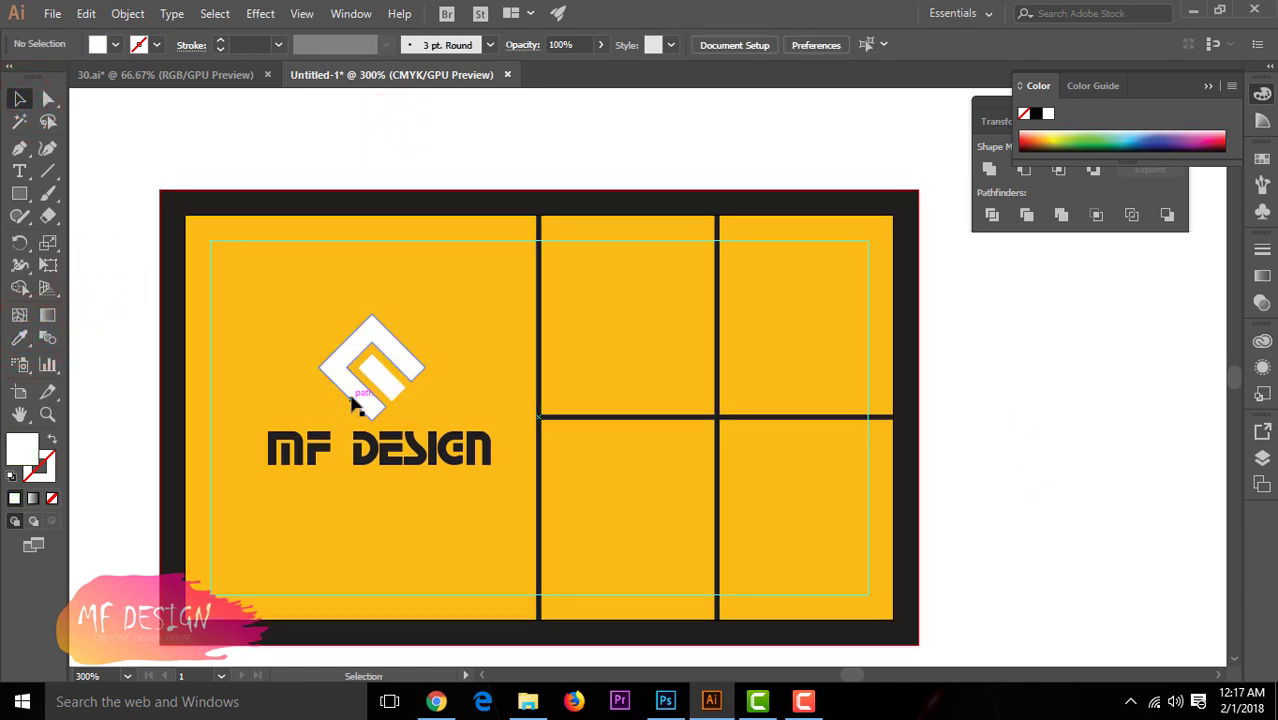
{"action": "left_click", "coordinate": [390, 458], "text": "shift"}
Drag the QR code from 30.ai into the card document and ungroup it
{"action": "left_click", "coordinate": [230, 75]}
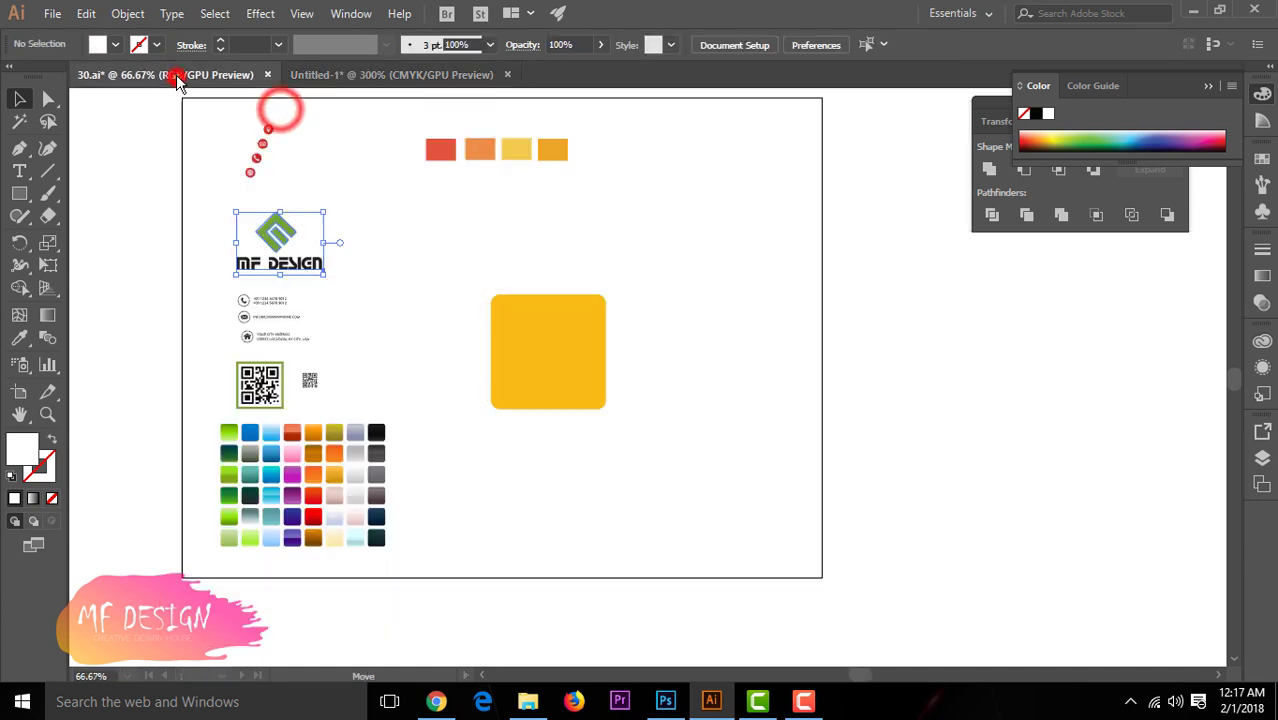
{"action": "scroll", "coordinate": [528, 334], "scroll_direction": "up", "scroll_amount": 2}
{"action": "left_click", "coordinate": [576, 318]}
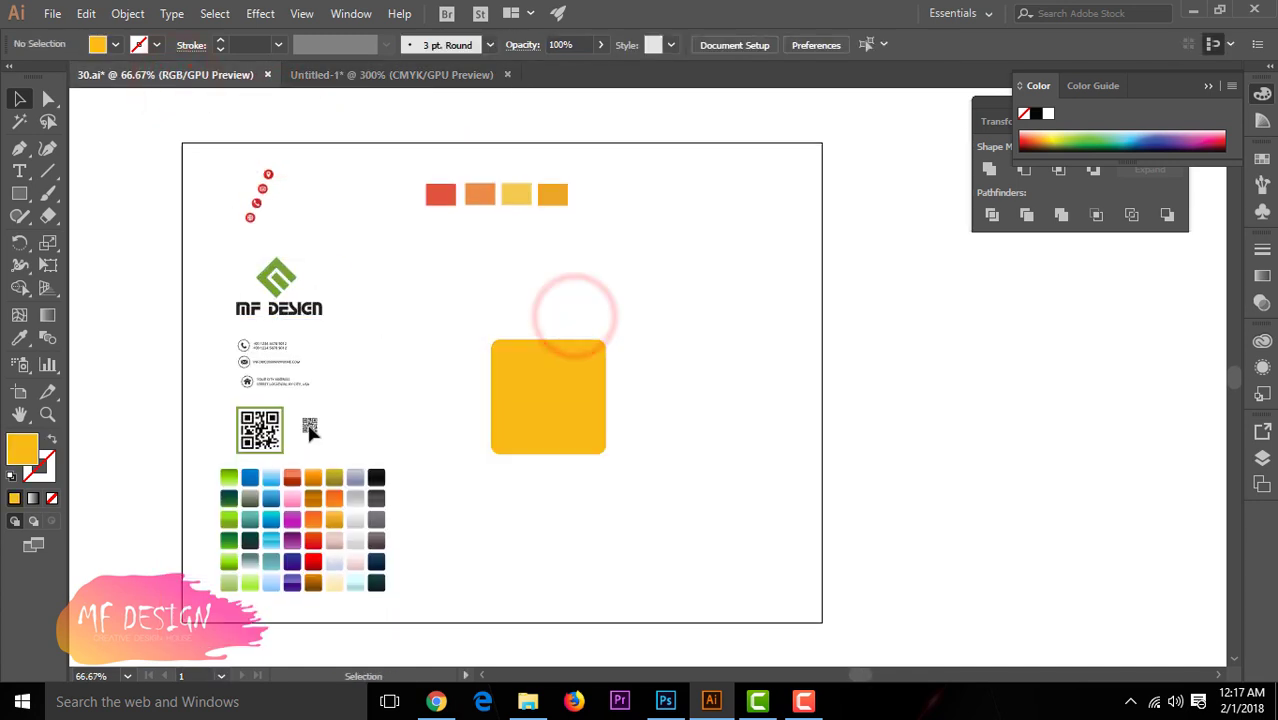
{"action": "left_click_drag", "start_coordinate": [309, 425], "coordinate": [389, 79]}
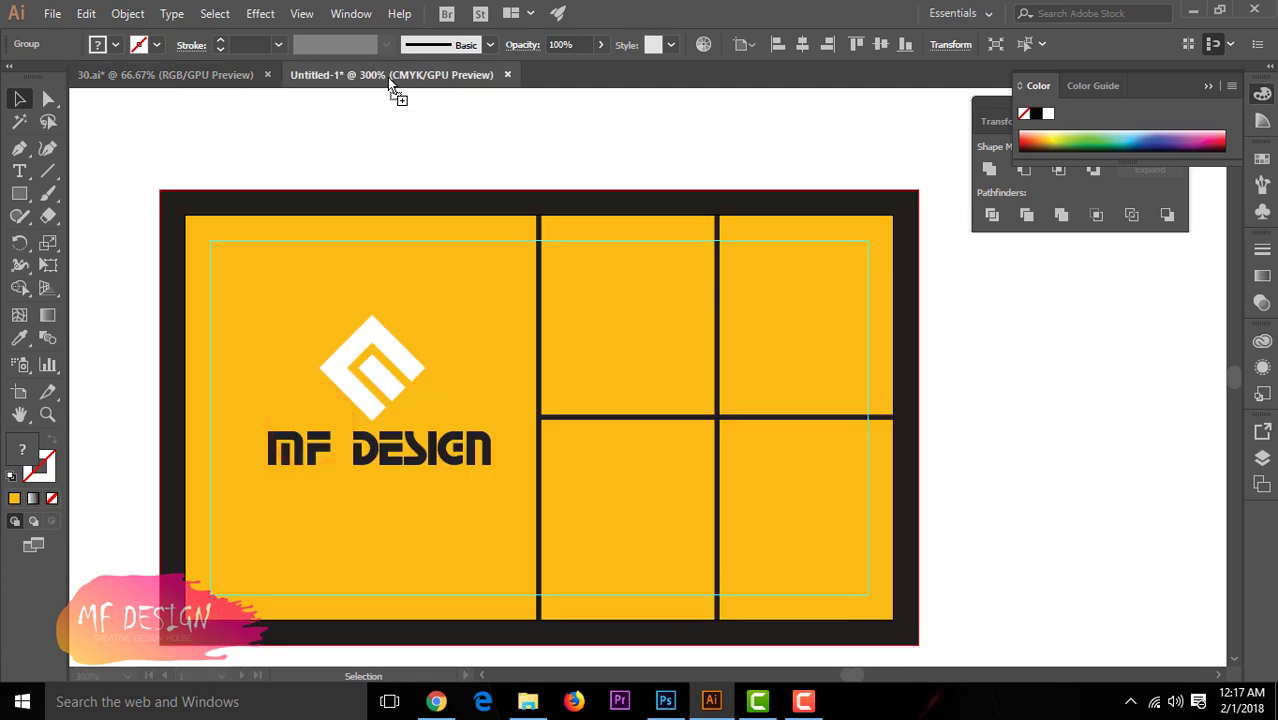
{"action": "mouse_move", "coordinate": [794, 472]}
{"action": "left_mouse_down"}
{"action": "mouse_move", "coordinate": [1071, 416]}
{"action": "mouse_move", "coordinate": [1038, 471]}
{"action": "left_mouse_up"}
{"action": "right_click", "coordinate": [1056, 408]}
{"action": "left_click", "coordinate": [1127, 259]}
Move the QR code into the lower-right panel and enlarge it slightly
{"action": "left_click", "coordinate": [1031, 593]}
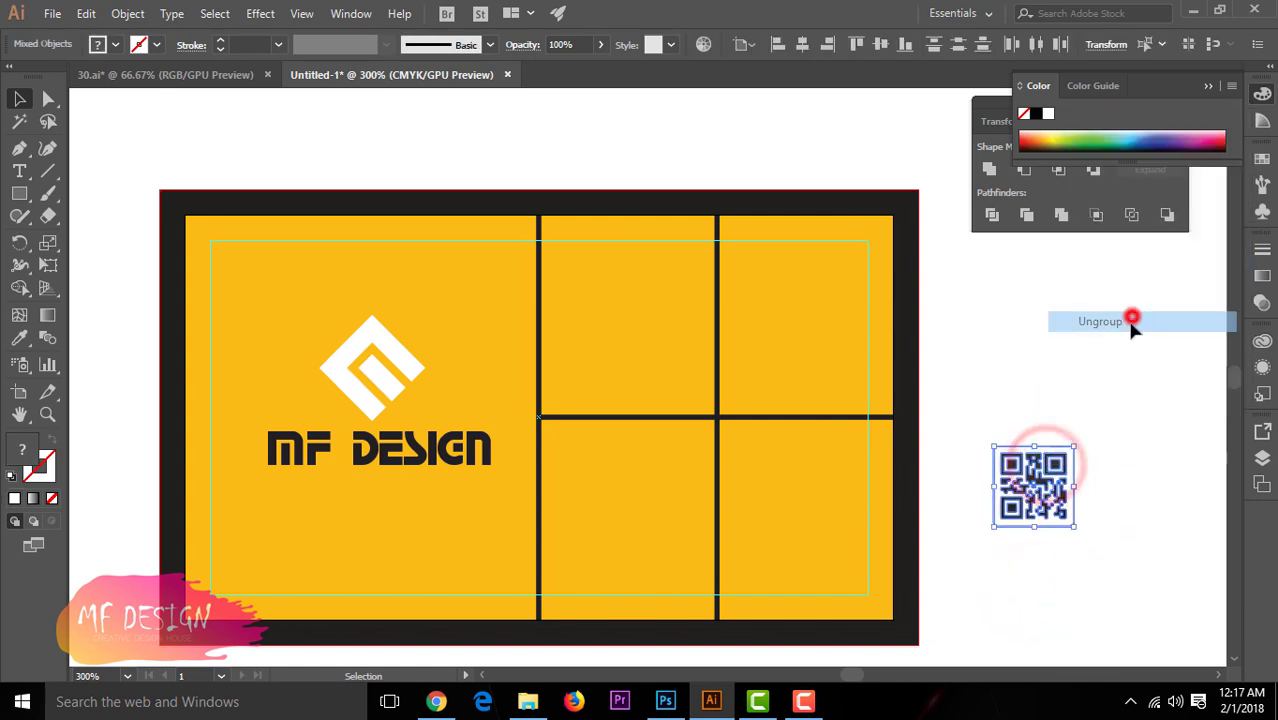
{"action": "left_click", "coordinate": [1100, 321]}
{"action": "left_click", "coordinate": [1127, 466]}
{"action": "left_click", "coordinate": [1072, 448]}
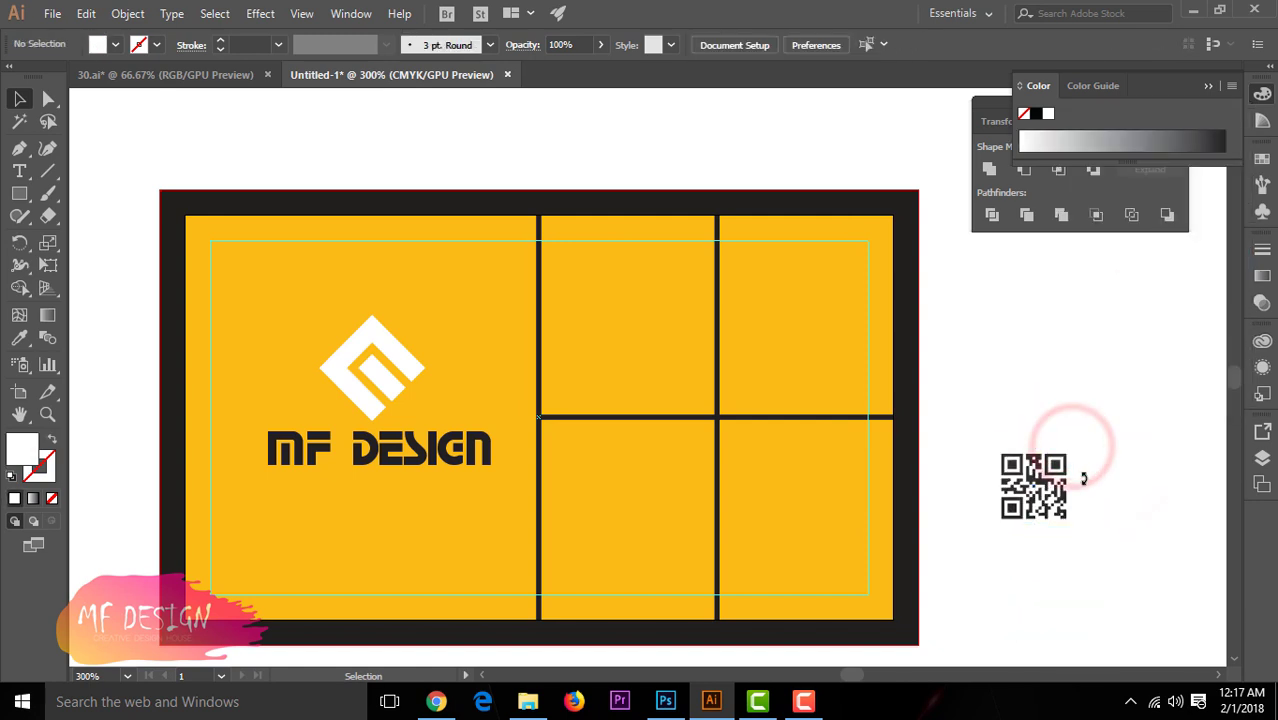
{"action": "mouse_move", "coordinate": [998, 472]}
{"action": "left_mouse_down"}
{"action": "mouse_move", "coordinate": [1021, 476]}
{"action": "mouse_move", "coordinate": [836, 497]}
{"action": "left_mouse_up"}
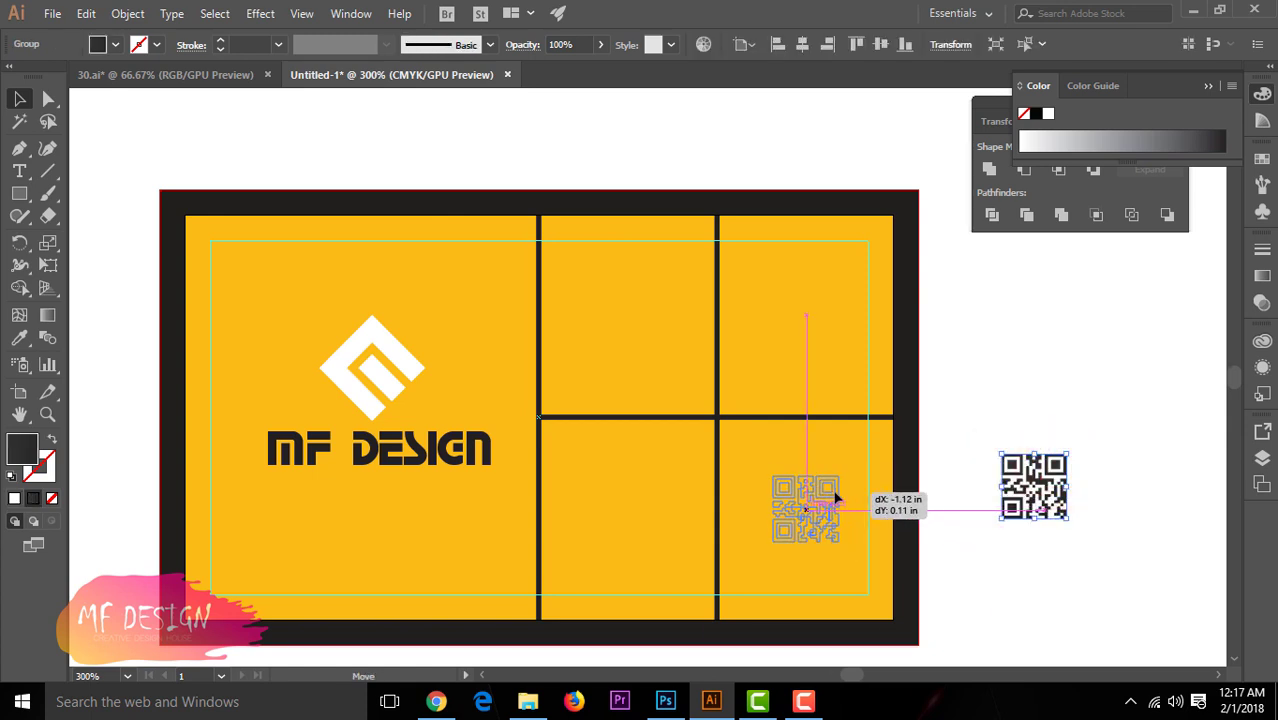
{"action": "left_click_drag", "start_coordinate": [836, 497], "coordinate": [836, 498]}
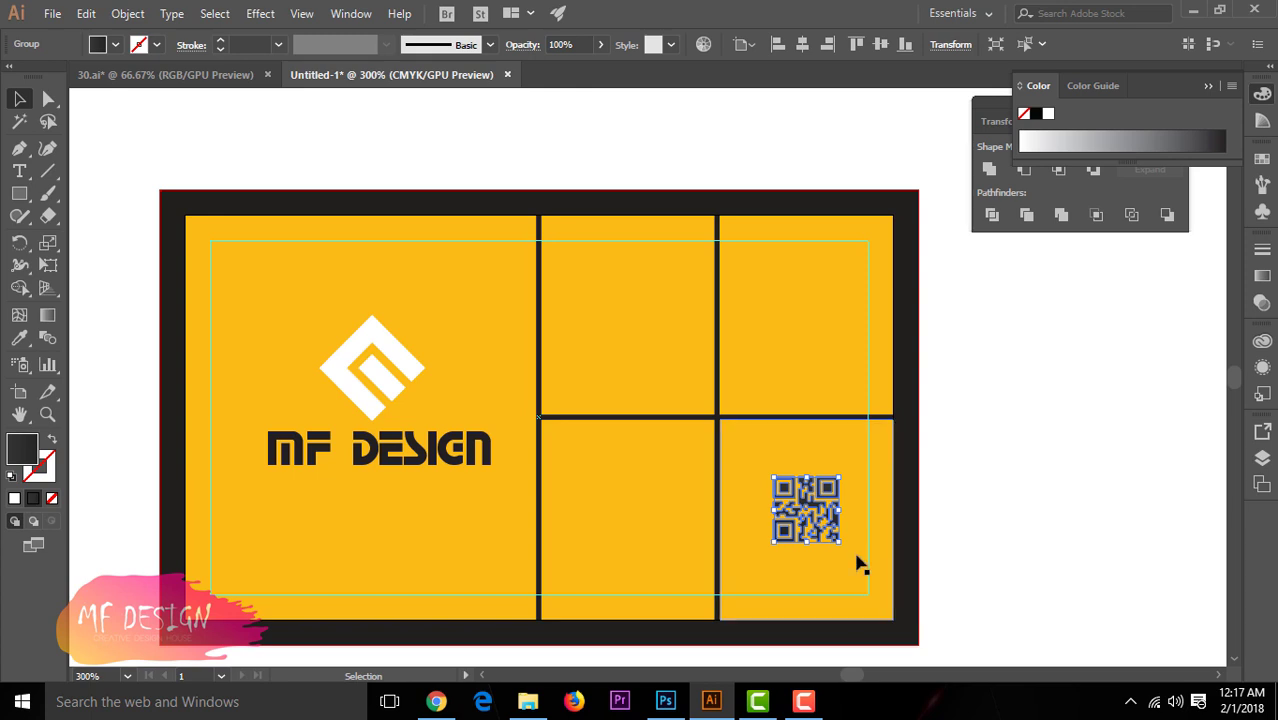
{"action": "left_click_drag", "start_coordinate": [840, 542], "coordinate": [866, 568]}
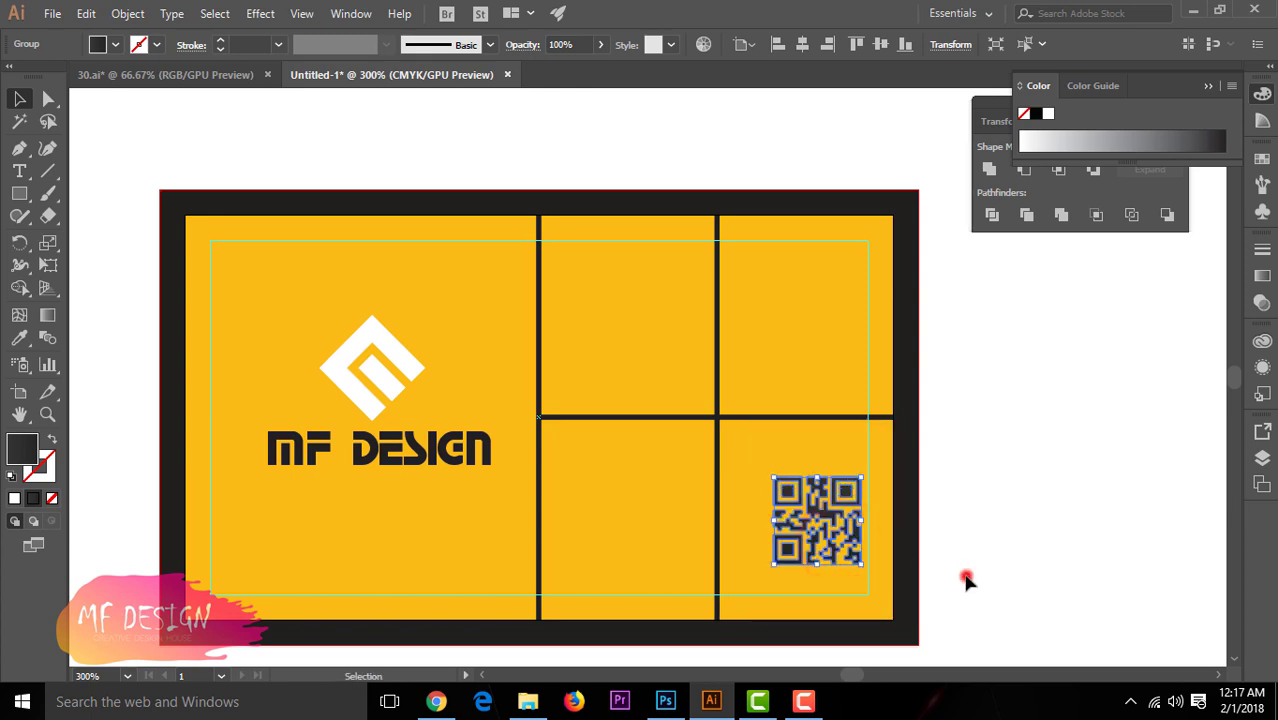
{"action": "left_click", "coordinate": [966, 574]}
{"action": "left_click_drag", "start_coordinate": [822, 519], "coordinate": [818, 512]}
{"action": "left_click", "coordinate": [1026, 560]}
Centre the QR code within the lower-right yellow panel using Align to Selection
{"action": "left_click", "coordinate": [838, 582]}
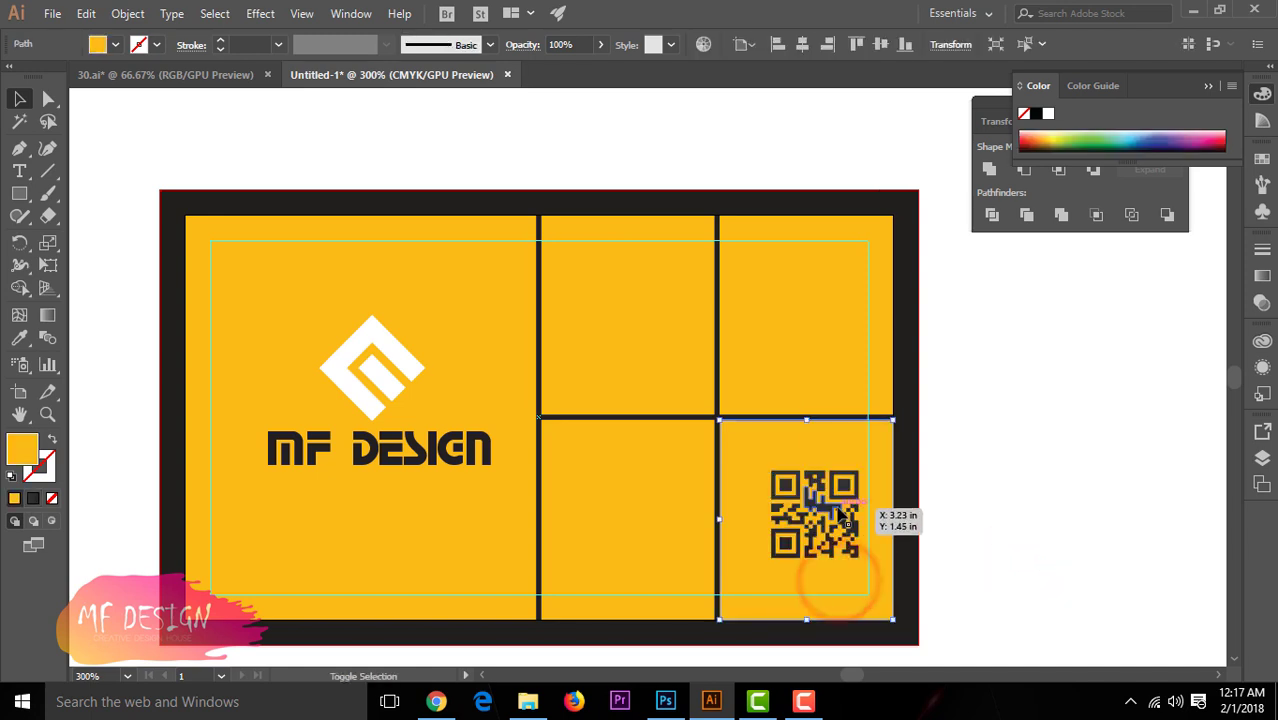
{"action": "left_click", "coordinate": [838, 482], "text": "shift"}
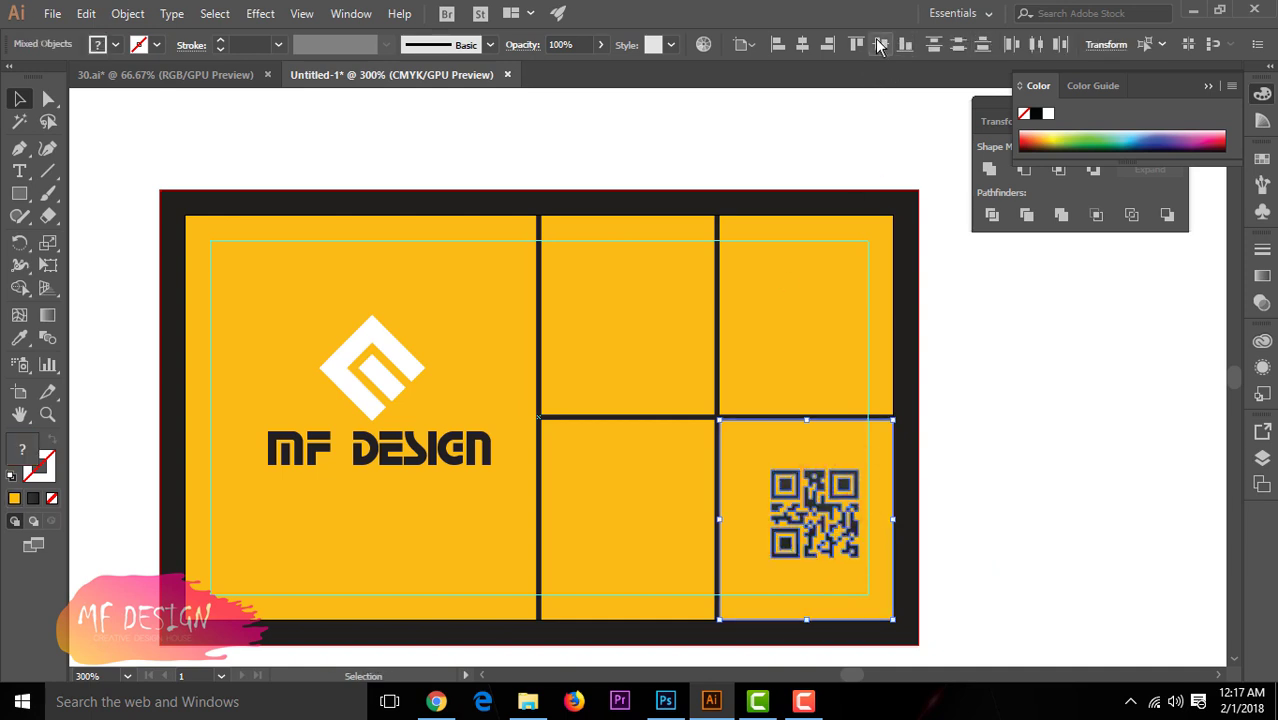
{"action": "left_click", "coordinate": [802, 44]}
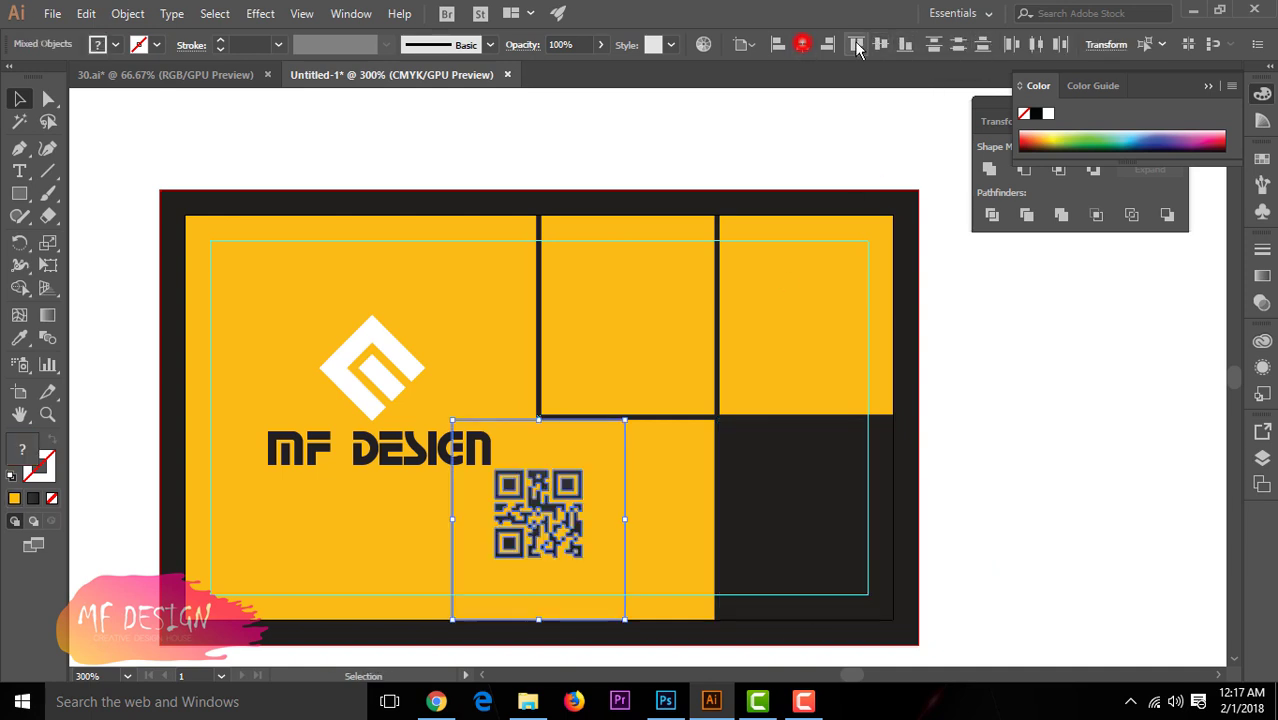
{"action": "key", "text": "ctrl+z"}
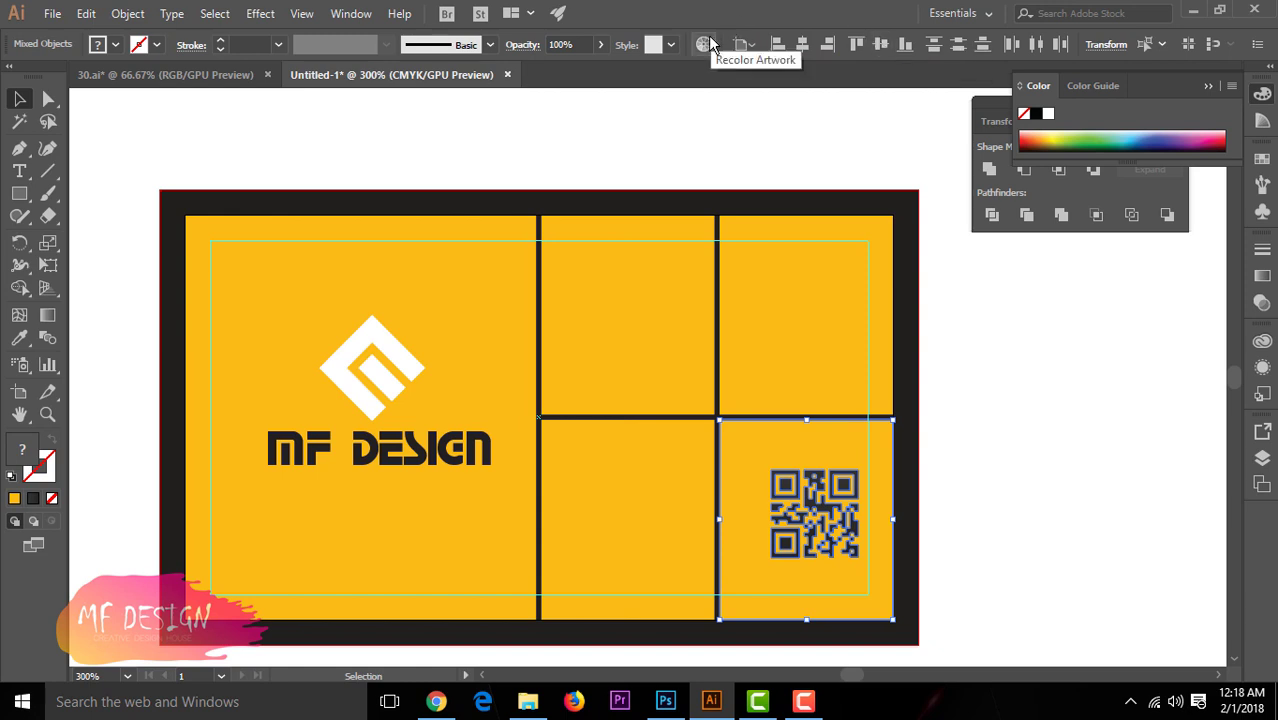
{"action": "left_click", "coordinate": [748, 44]}
{"action": "left_click", "coordinate": [770, 62]}
{"action": "left_click", "coordinate": [802, 44]}
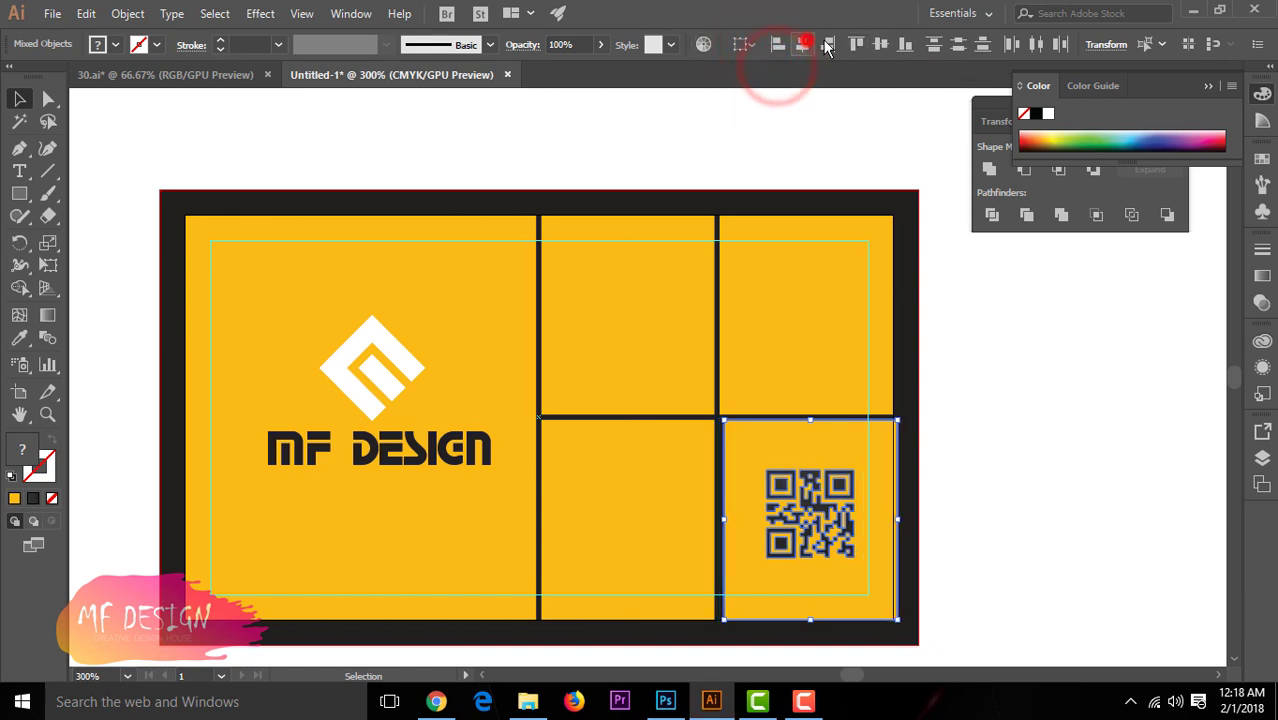
{"action": "left_click", "coordinate": [880, 44]}
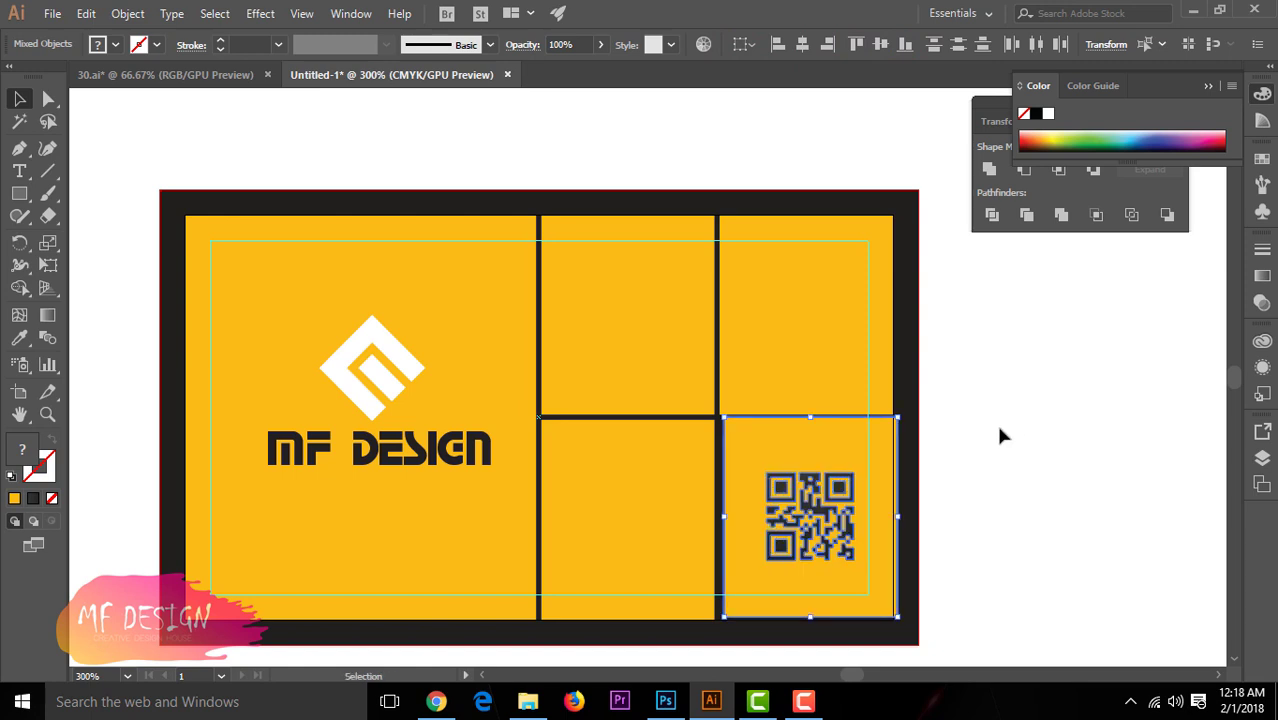
{"action": "left_click_drag", "start_coordinate": [795, 446], "coordinate": [792, 446]}
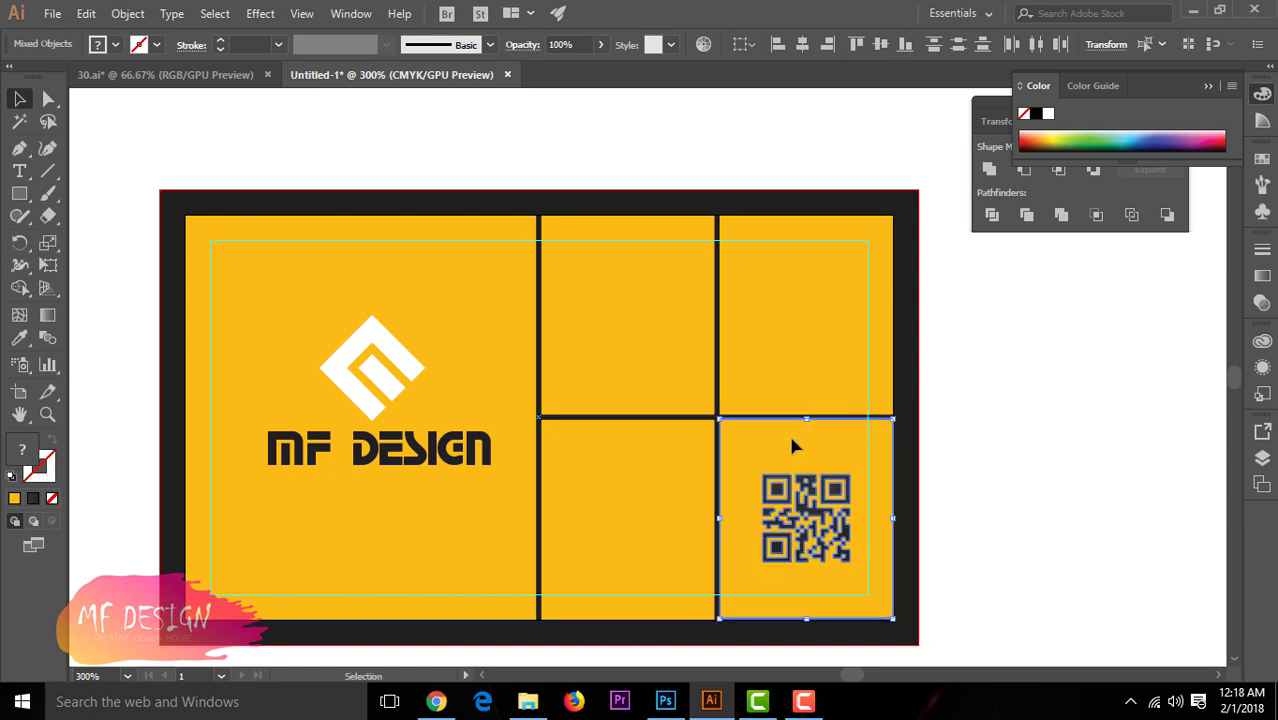
{"action": "left_click", "coordinate": [963, 508]}
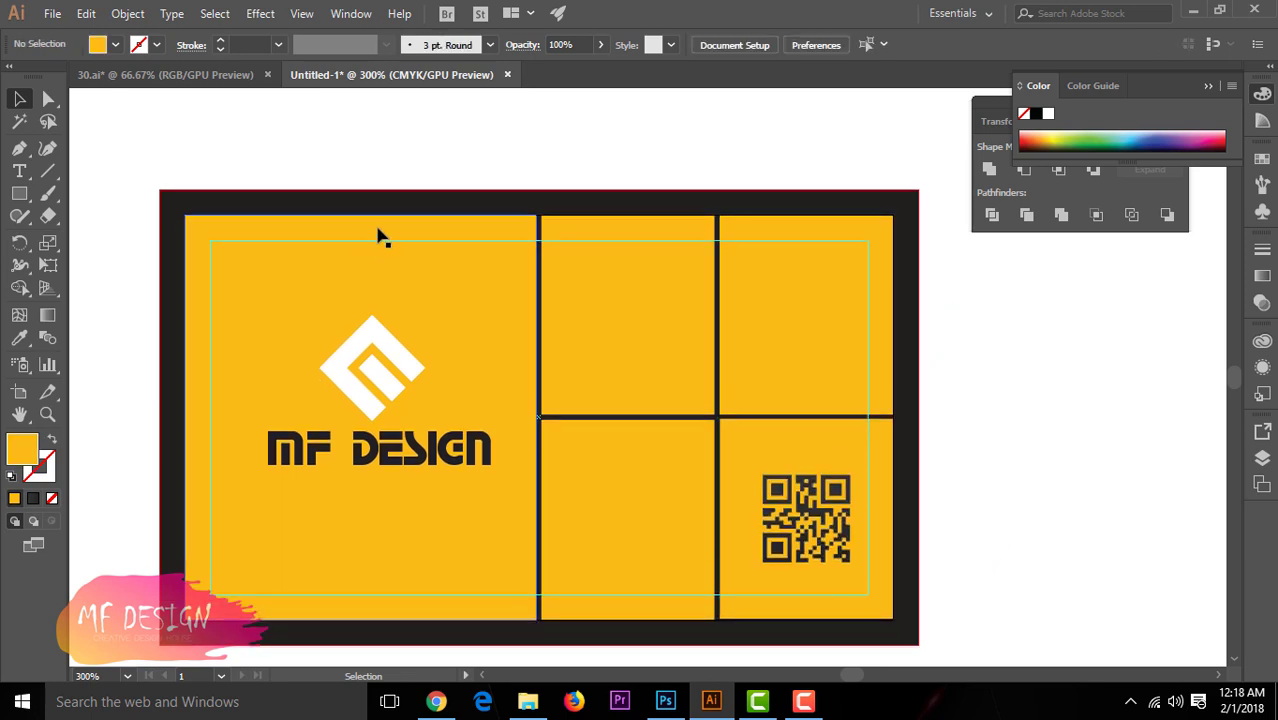
Copy the contact details group from 30.ai beside the card and ungroup it
{"action": "left_click", "coordinate": [162, 76]}
{"action": "left_click_drag", "start_coordinate": [228, 338], "coordinate": [476, 85]}
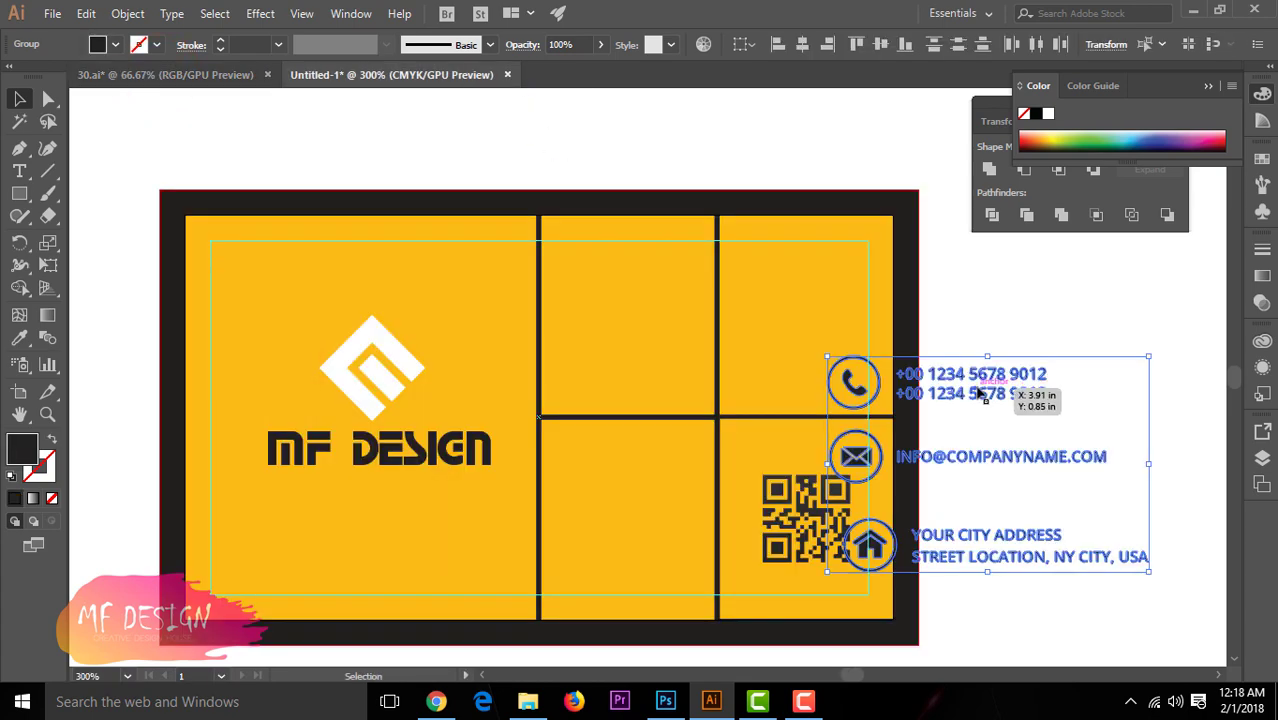
{"action": "left_click_drag", "start_coordinate": [1013, 397], "coordinate": [978, 385]}
{"action": "left_click", "coordinate": [1055, 590]}
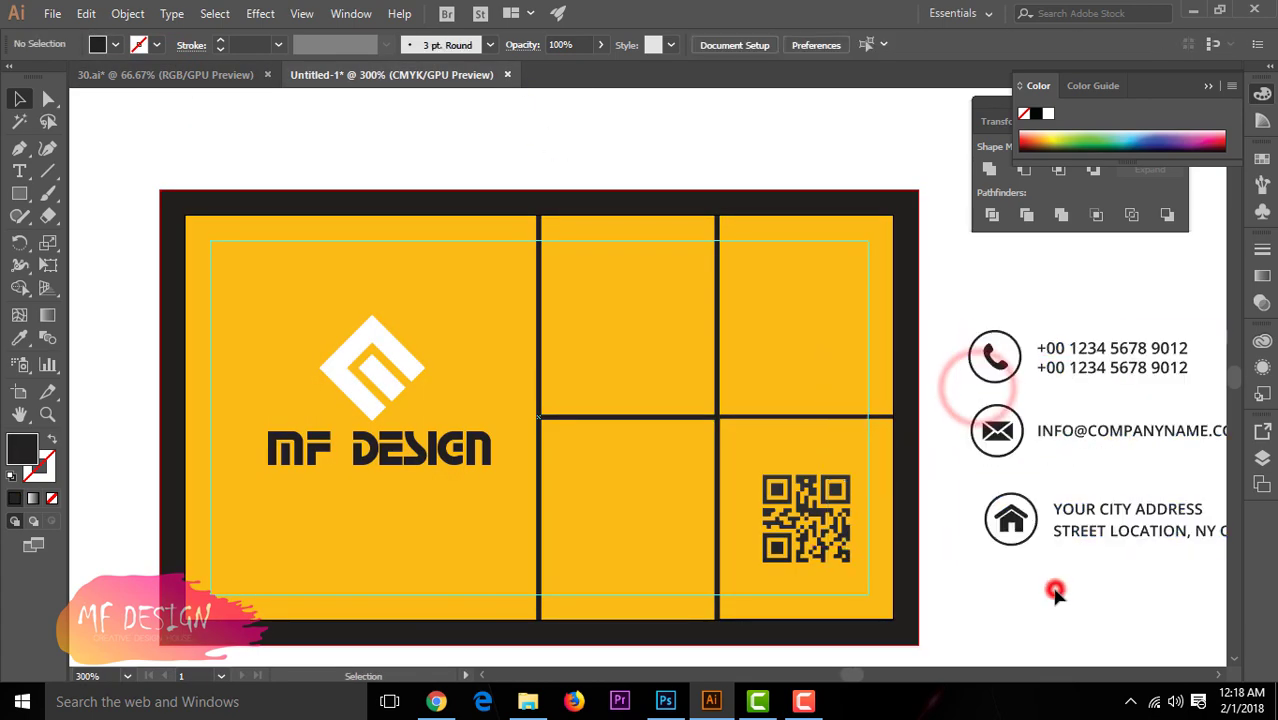
{"action": "right_click", "coordinate": [1092, 350]}
{"action": "left_click", "coordinate": [1133, 510]}
{"action": "left_click", "coordinate": [1035, 340]}
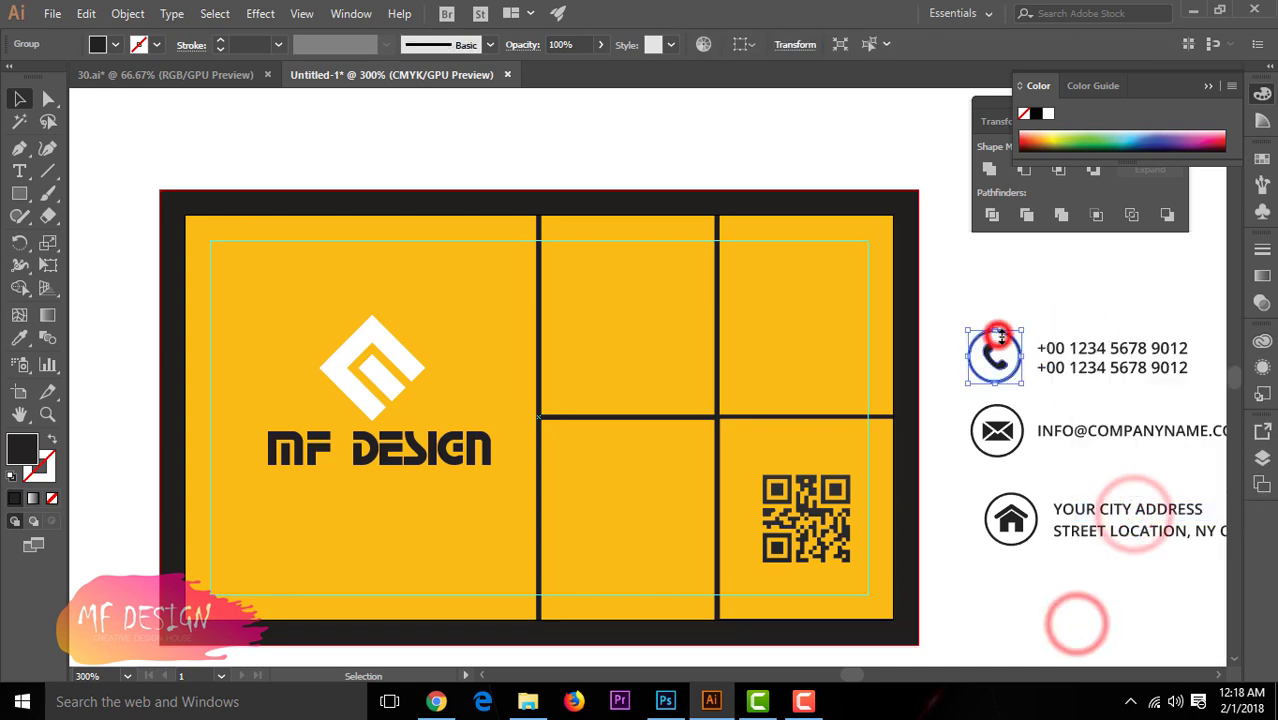
Move the phone icon into the top-middle panel and shrink the phone-number text
{"action": "left_click_drag", "start_coordinate": [996, 352], "coordinate": [633, 289]}
{"action": "left_click", "coordinate": [1055, 266]}
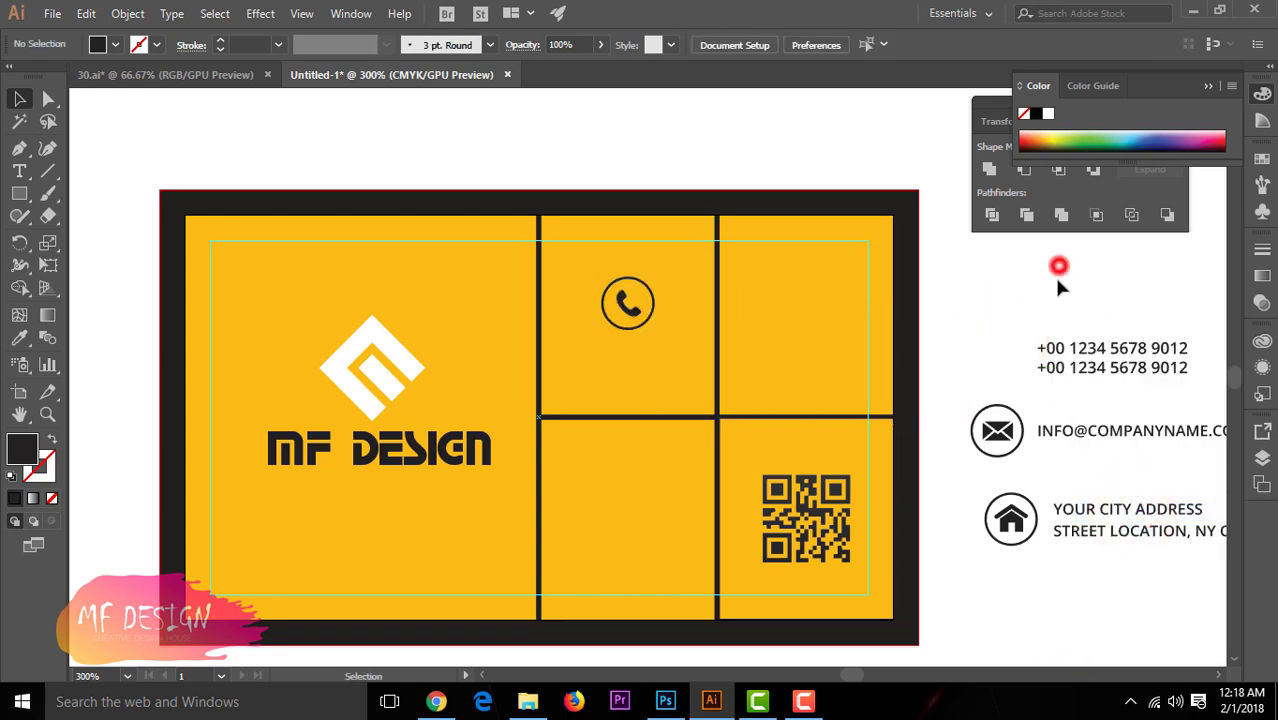
{"action": "left_click", "coordinate": [1075, 362]}
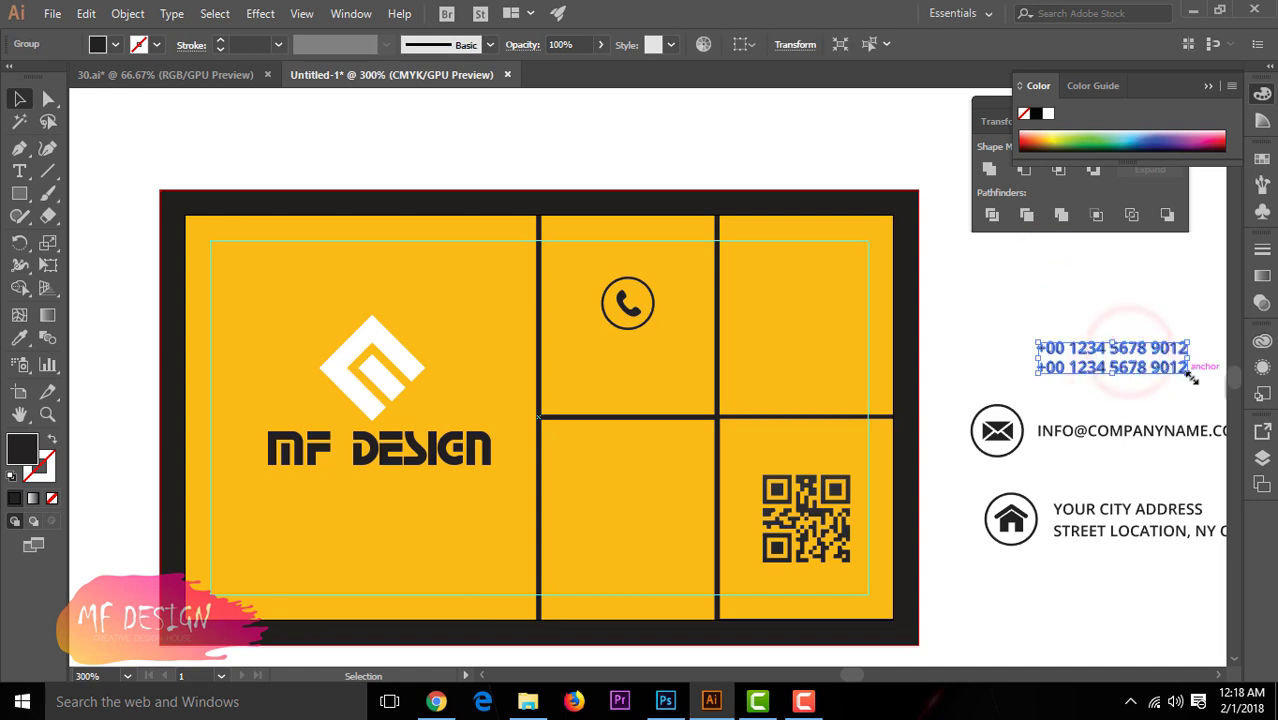
{"action": "left_click_drag", "start_coordinate": [1188, 373], "coordinate": [646, 368]}
{"action": "left_click", "coordinate": [942, 323]}
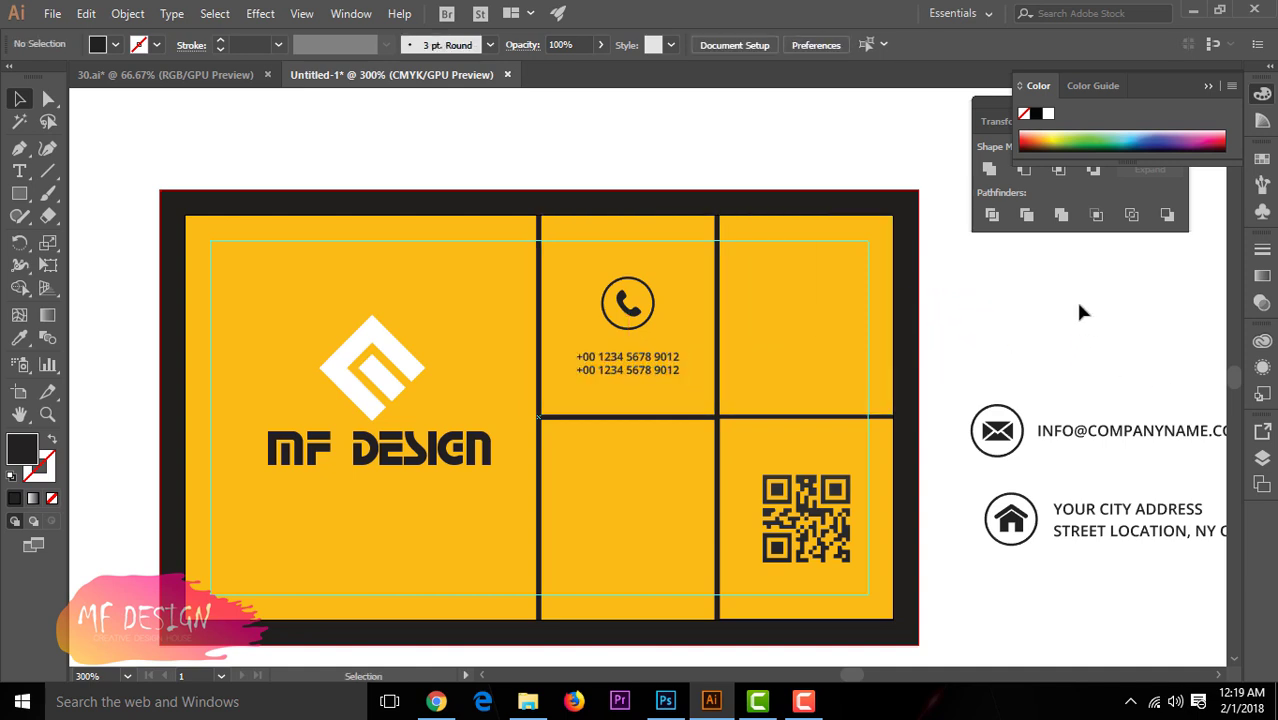
Shrink the phone icon to about 0.22 in above the phone numbers
{"action": "left_click", "coordinate": [628, 303]}
{"action": "left_click_drag", "start_coordinate": [602, 277], "coordinate": [644, 320]}
{"action": "left_click", "coordinate": [1017, 302]}
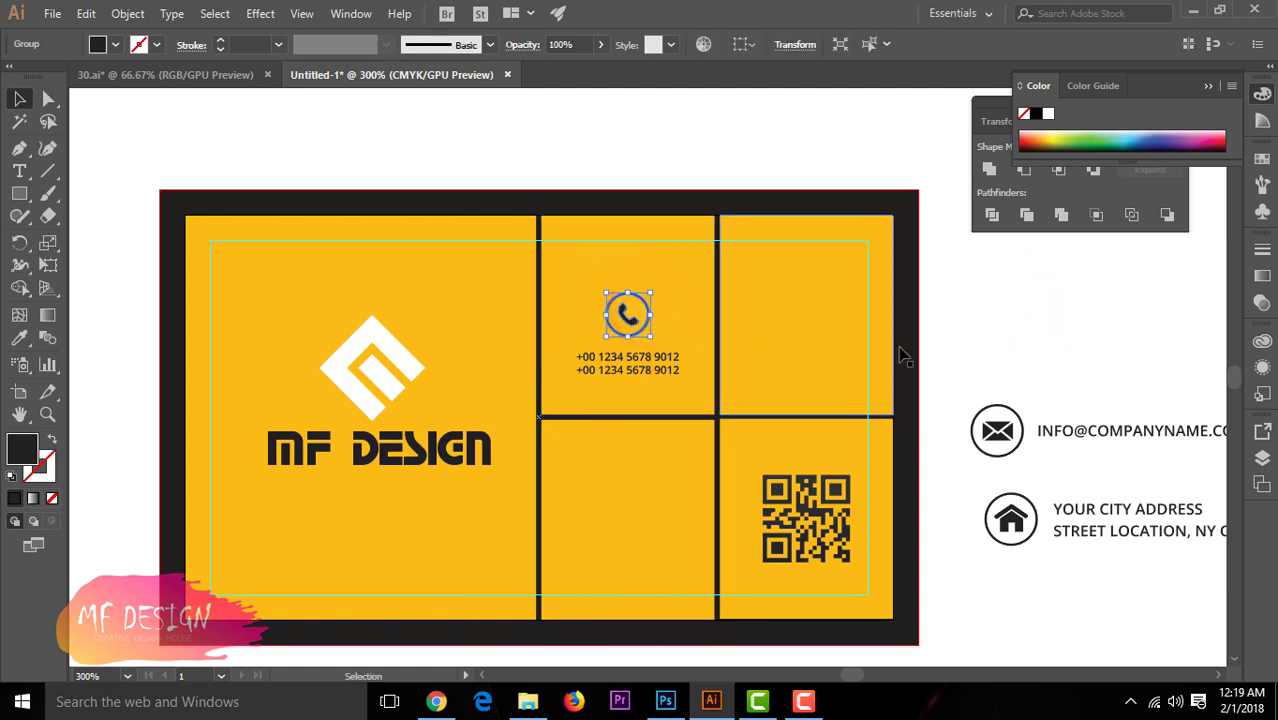
{"action": "left_click", "coordinate": [1020, 328]}
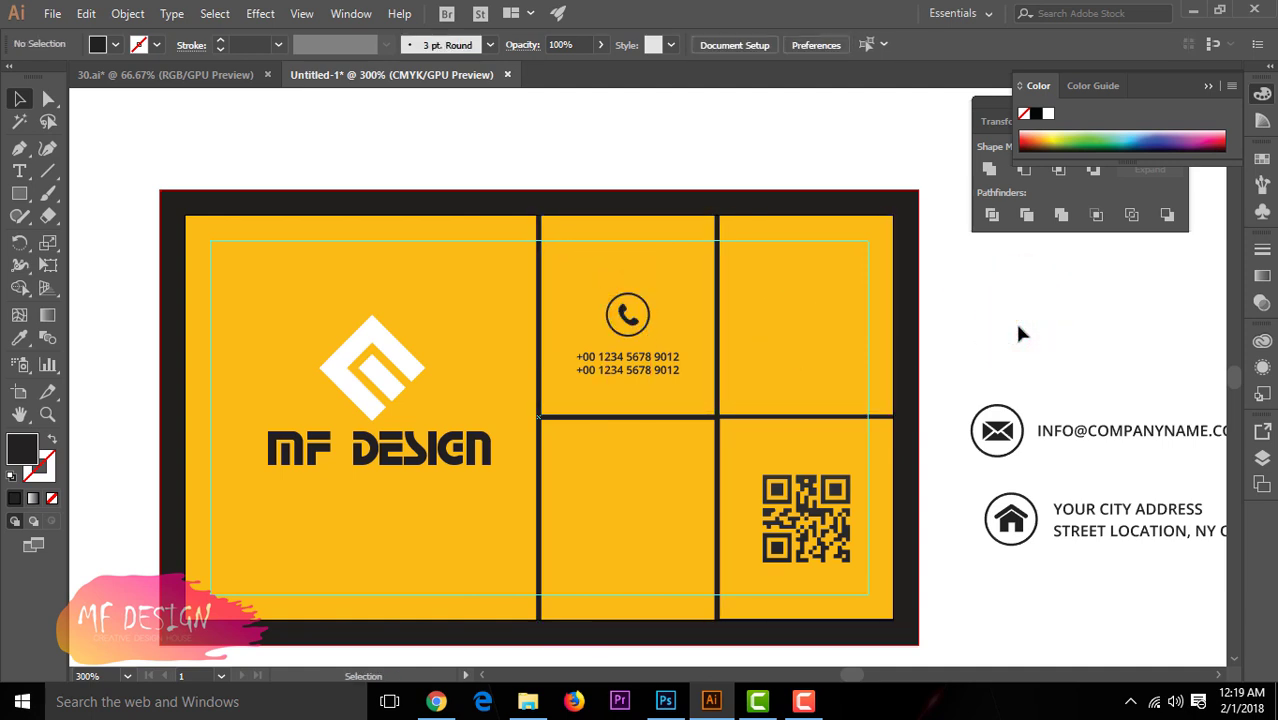
Recolour the phone icon white by sampling white with the Eyedropper
{"action": "left_click", "coordinate": [626, 312]}
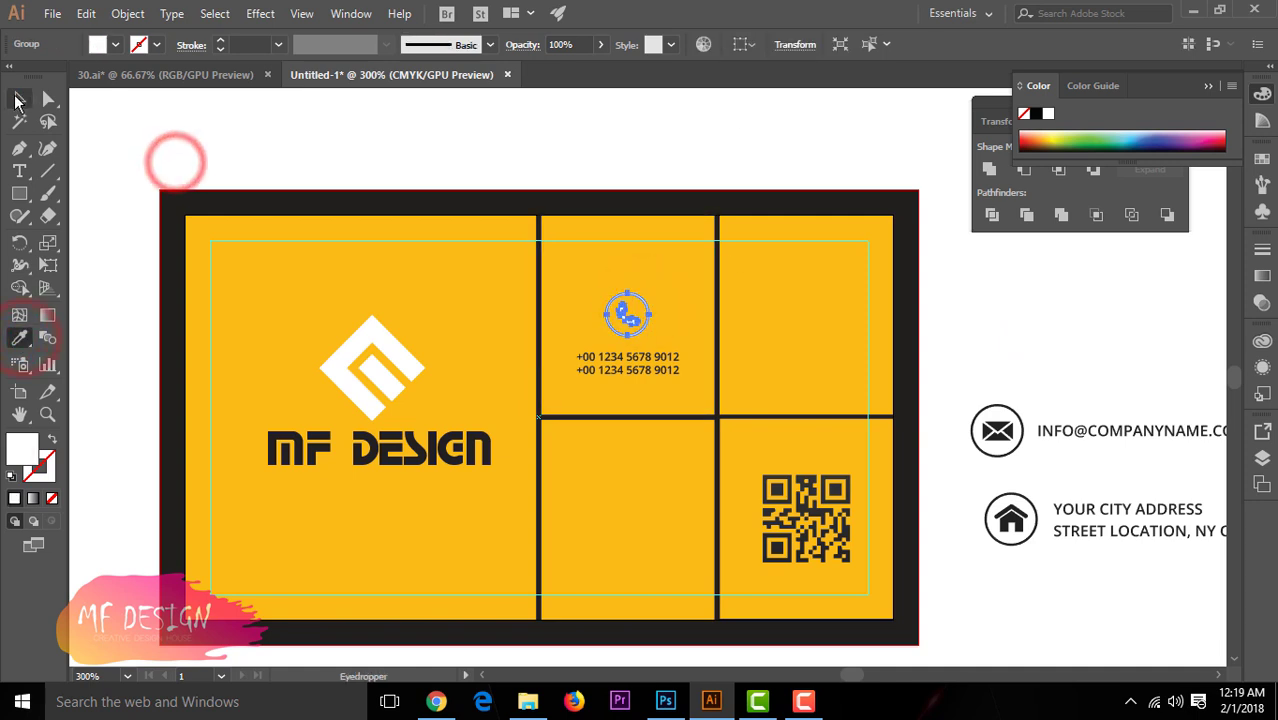
{"action": "left_click", "coordinate": [17, 100]}
{"action": "left_click", "coordinate": [699, 158]}
{"action": "scroll", "coordinate": [699, 158], "scroll_direction": "down", "scroll_amount": 1}
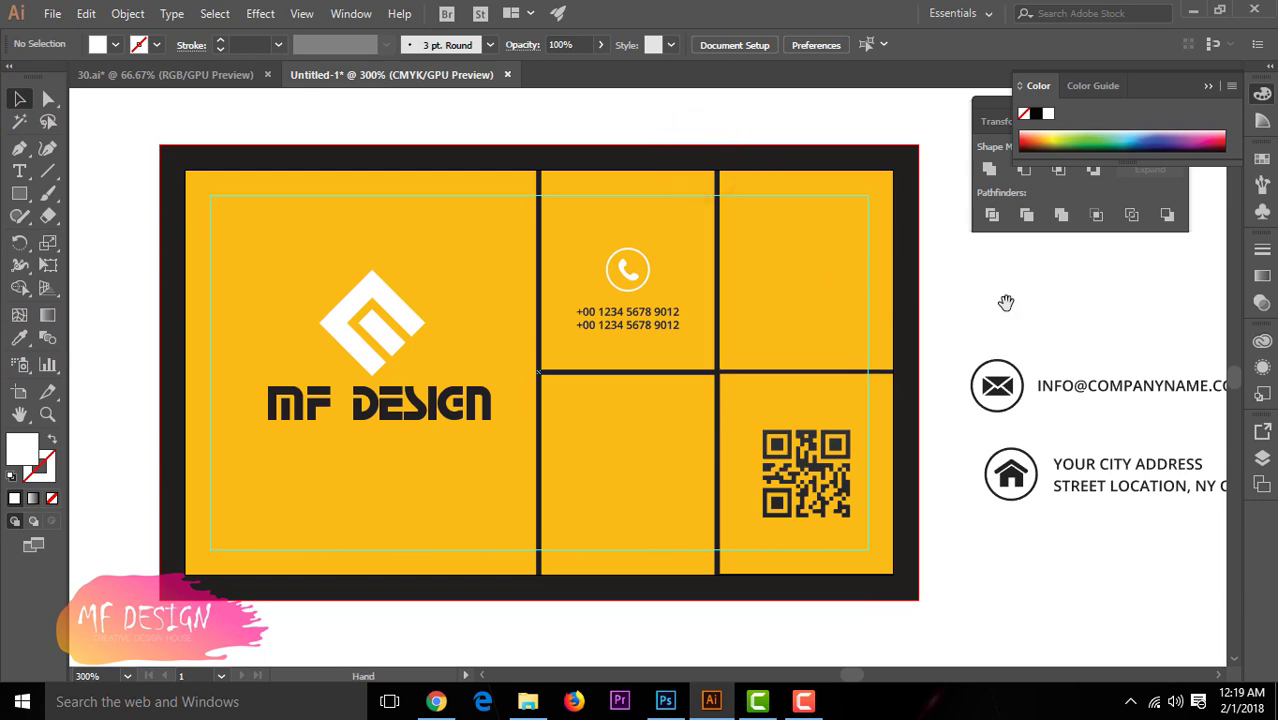
{"action": "left_click_drag", "start_coordinate": [1006, 302], "coordinate": [886, 312]}
Ungroup the email block and move the envelope icon into the top-right panel
{"action": "left_click", "coordinate": [872, 393]}
{"action": "right_click", "coordinate": [877, 397]}
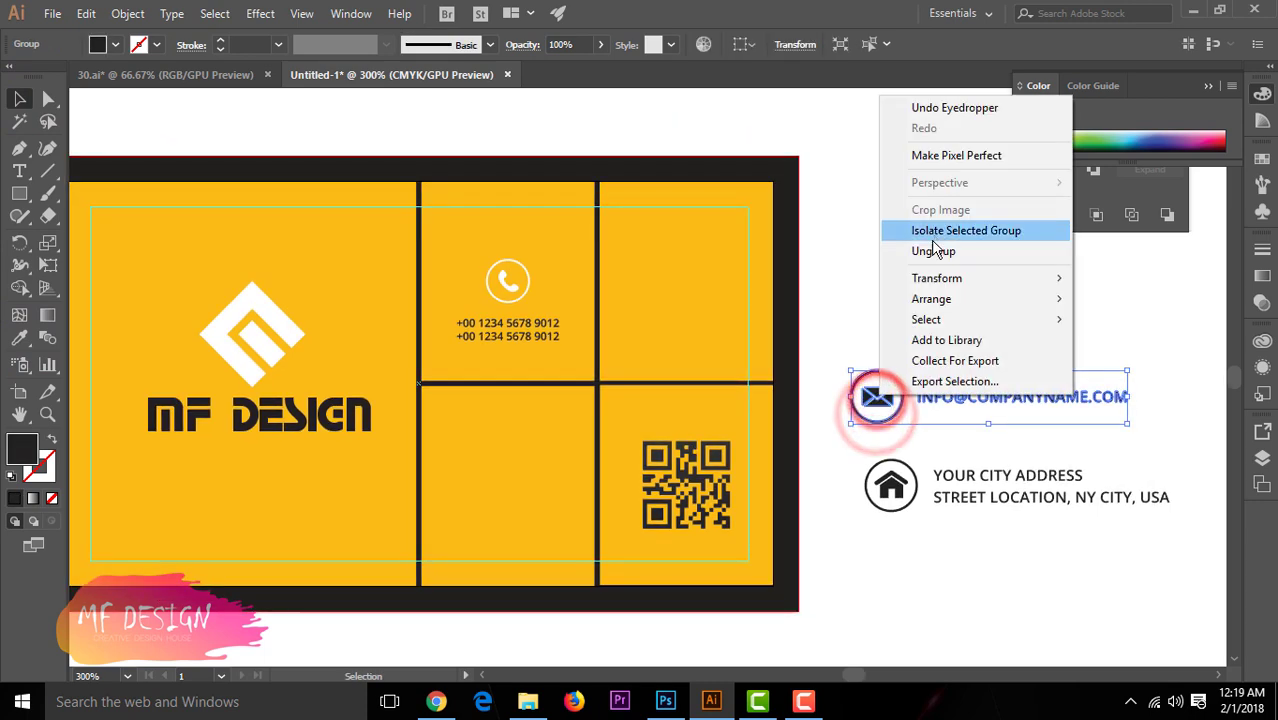
{"action": "left_click", "coordinate": [933, 251]}
{"action": "left_click", "coordinate": [968, 290]}
{"action": "mouse_move", "coordinate": [877, 397]}
{"action": "left_mouse_down"}
{"action": "mouse_move", "coordinate": [510, 280]}
{"action": "mouse_move", "coordinate": [528, 302]}
{"action": "mouse_move", "coordinate": [678, 285]}
{"action": "left_mouse_up"}
{"action": "left_click", "coordinate": [851, 307]}
{"action": "left_click", "coordinate": [882, 354]}
{"action": "left_click", "coordinate": [1012, 400]}
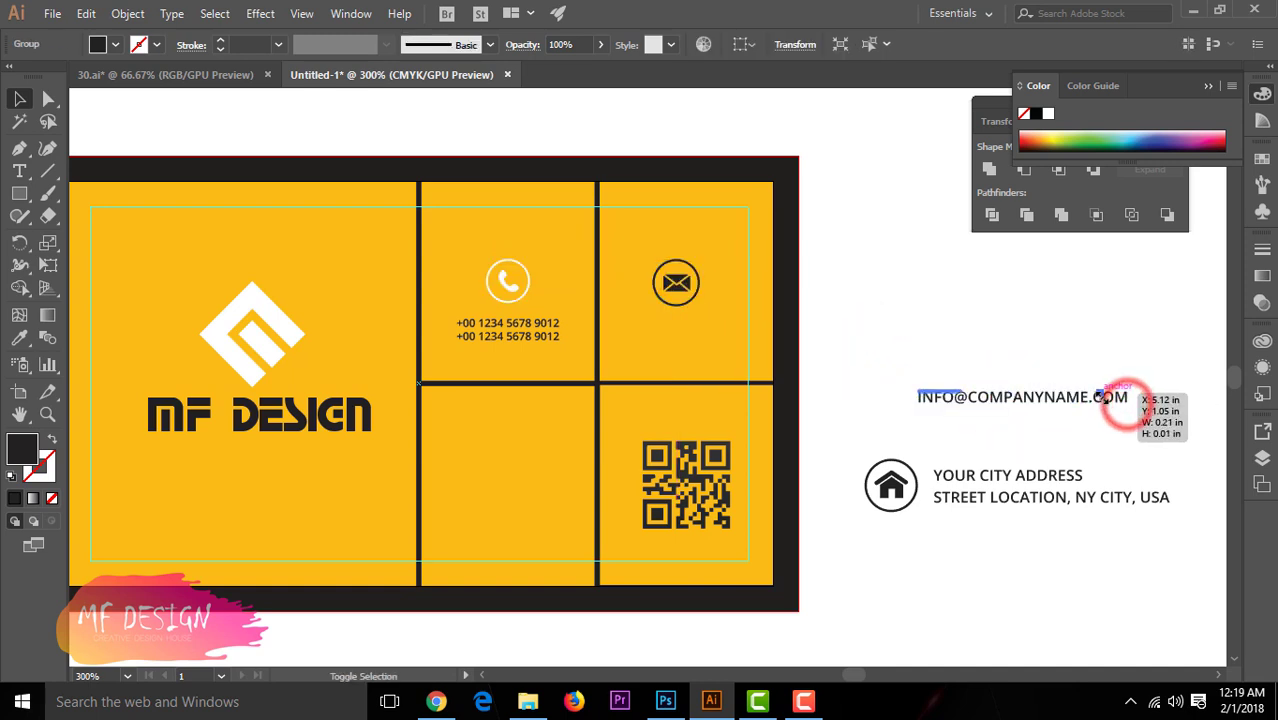
{"action": "left_click_drag", "start_coordinate": [1127, 404], "coordinate": [686, 338]}
{"action": "left_click", "coordinate": [1063, 408]}
{"action": "left_click", "coordinate": [1045, 420]}
{"action": "left_click", "coordinate": [736, 366]}
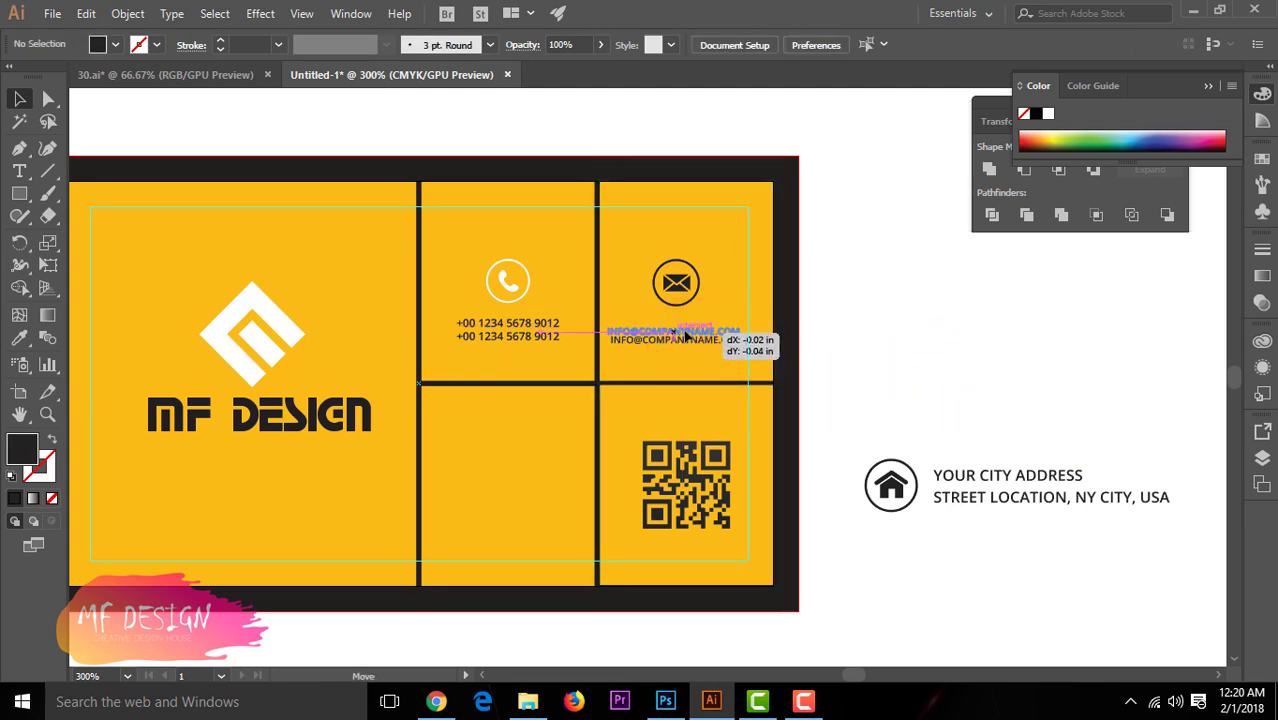
{"action": "left_click_drag", "start_coordinate": [686, 336], "coordinate": [698, 342]}
{"action": "left_click", "coordinate": [881, 391]}
{"action": "left_click", "coordinate": [687, 332]}
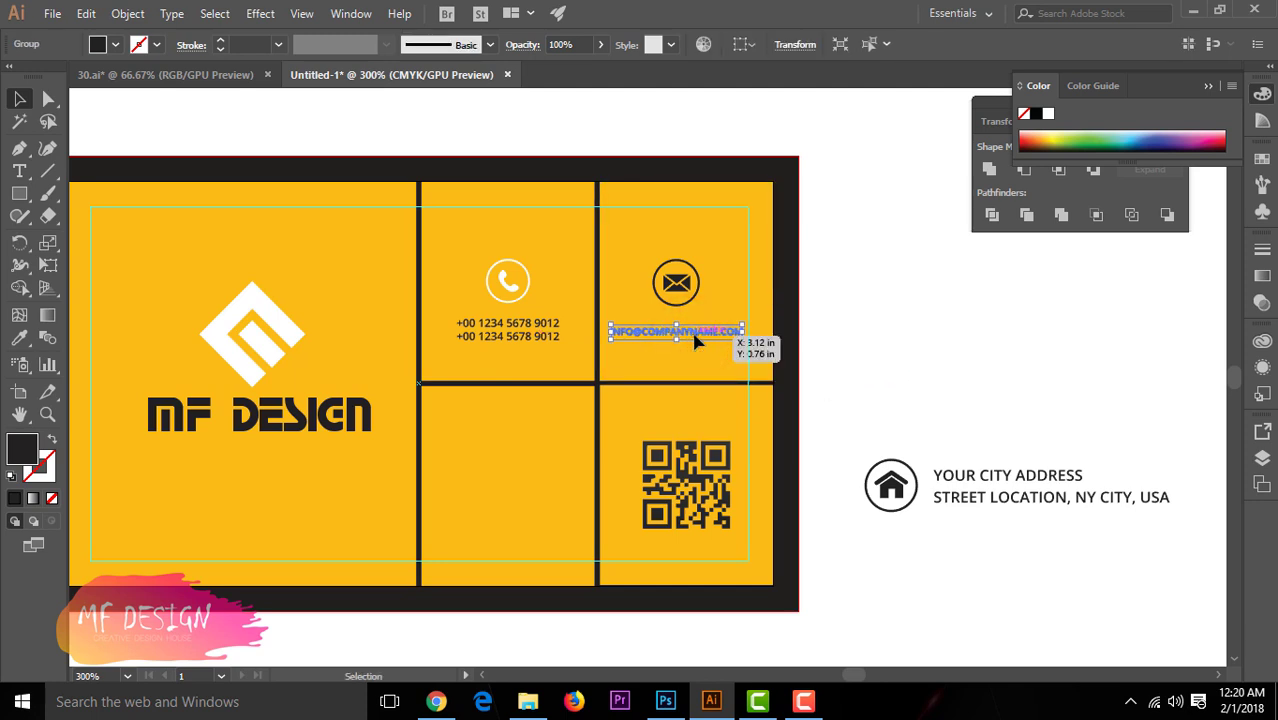
{"action": "left_click", "coordinate": [935, 303]}
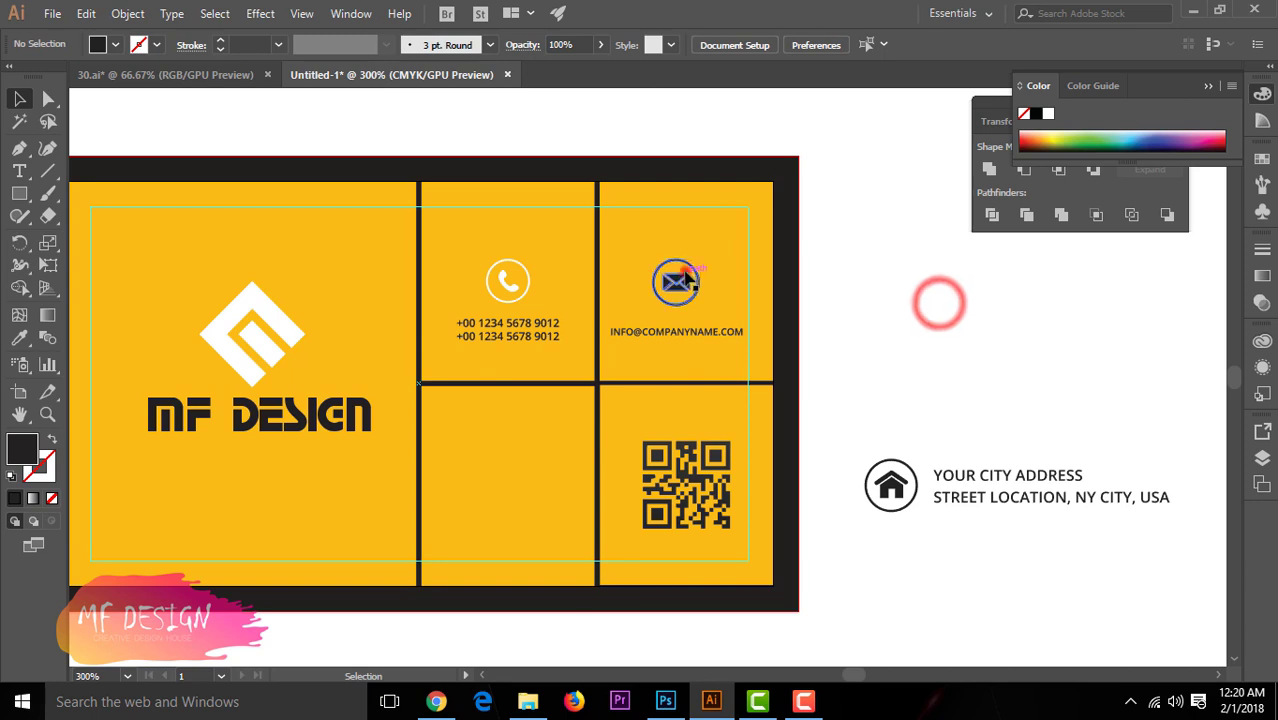
Turn the envelope icon white with the Eyedropper (I), then return to Selection (V)
{"action": "left_click", "coordinate": [676, 282]}
{"action": "key", "text": "i"}
{"action": "left_click", "coordinate": [850, 344]}
{"action": "key", "text": "v"}
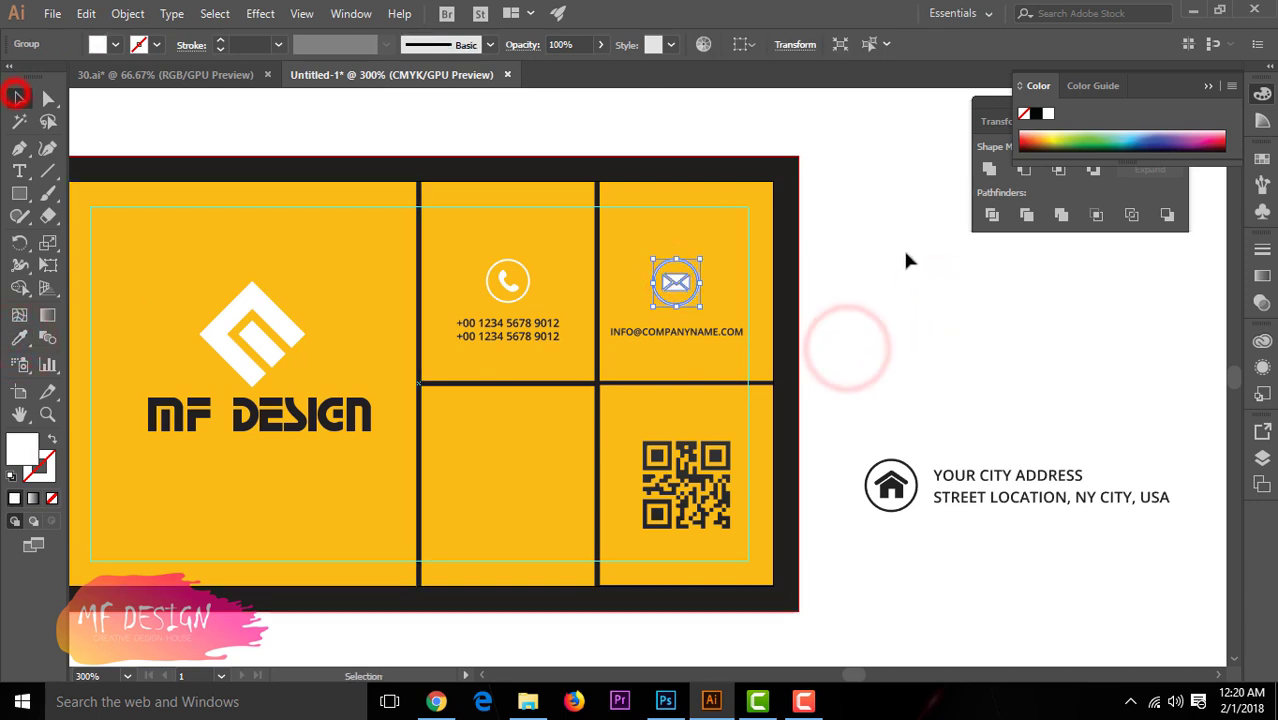
{"action": "left_click", "coordinate": [905, 254]}
{"action": "left_click_drag", "start_coordinate": [889, 335], "coordinate": [948, 321]}
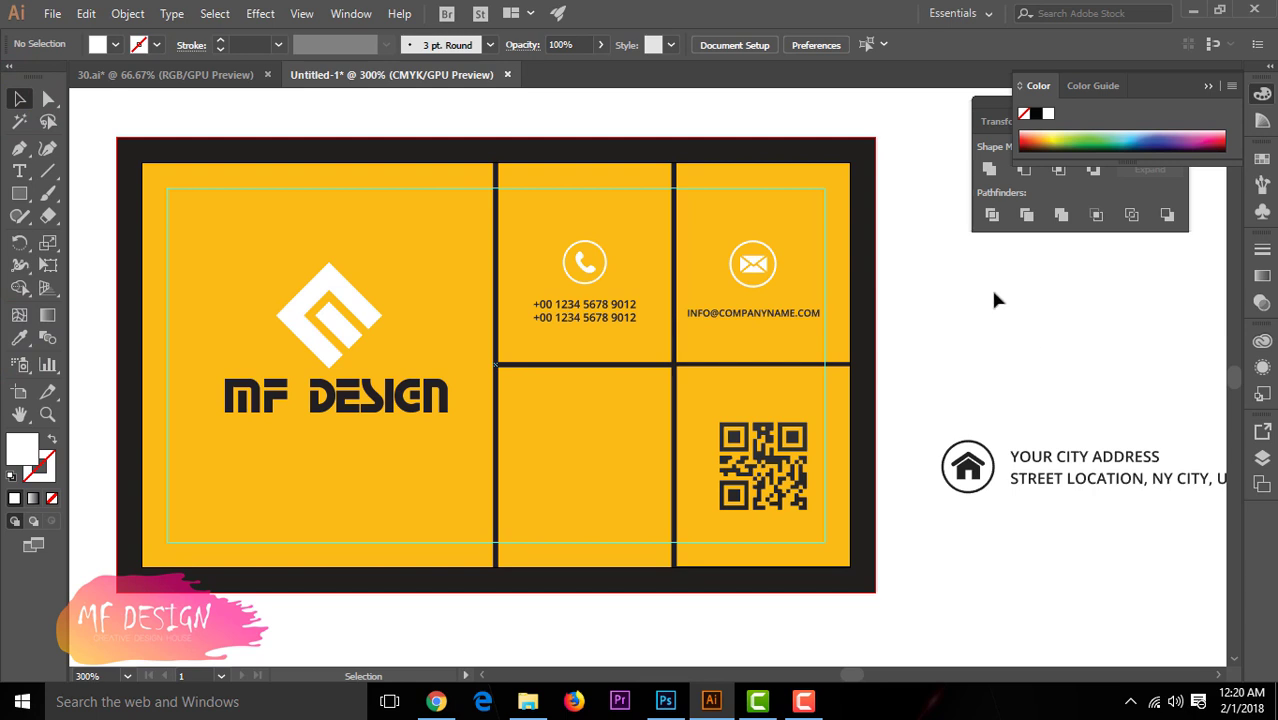
Ungroup the address block, then shrink the house icon and place it in the bottom-middle panel
{"action": "left_click", "coordinate": [968, 465]}
{"action": "right_click", "coordinate": [964, 459]}
{"action": "left_click", "coordinate": [1024, 323]}
{"action": "left_click", "coordinate": [1055, 402]}
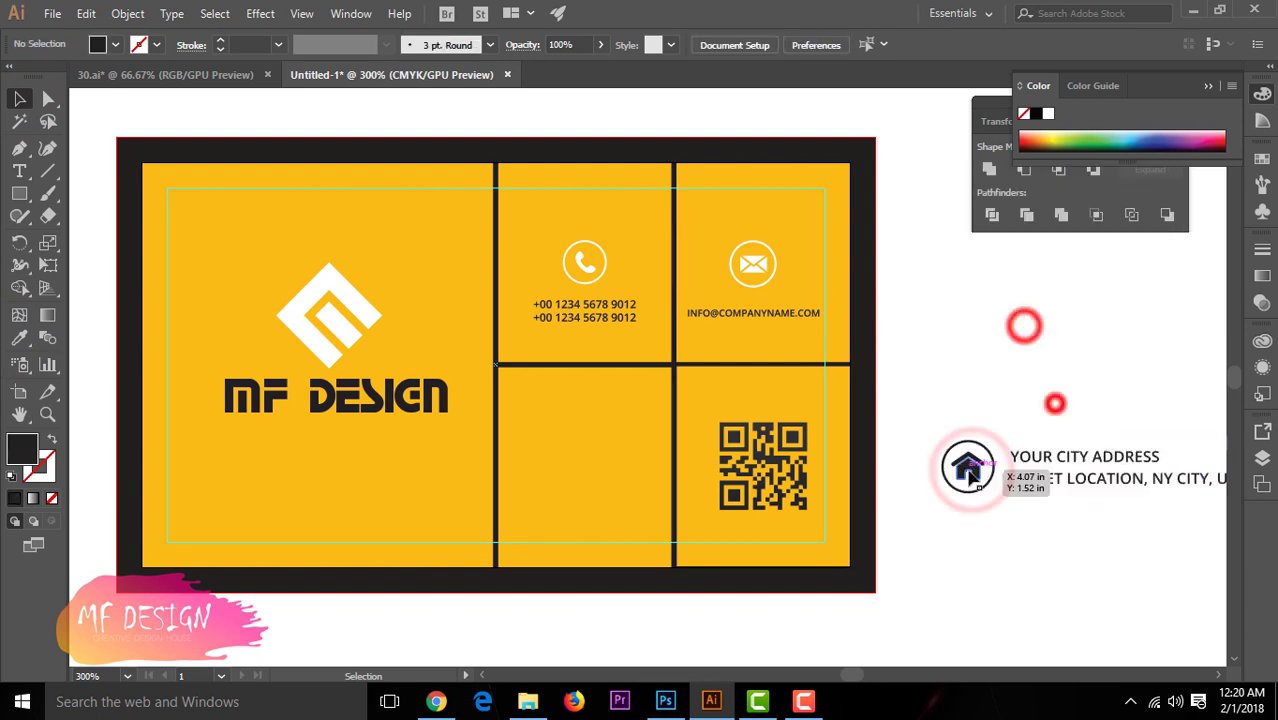
{"action": "left_click", "coordinate": [970, 467]}
{"action": "left_click", "coordinate": [995, 497]}
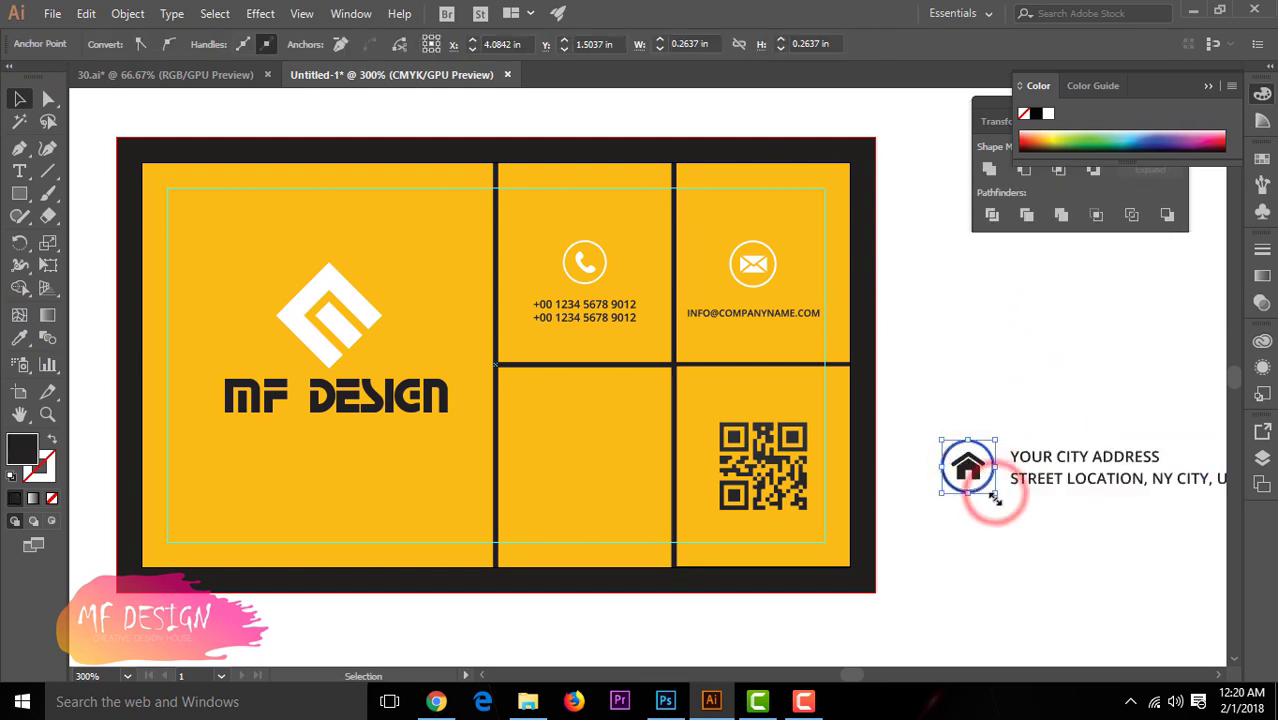
{"action": "left_click", "coordinate": [995, 515]}
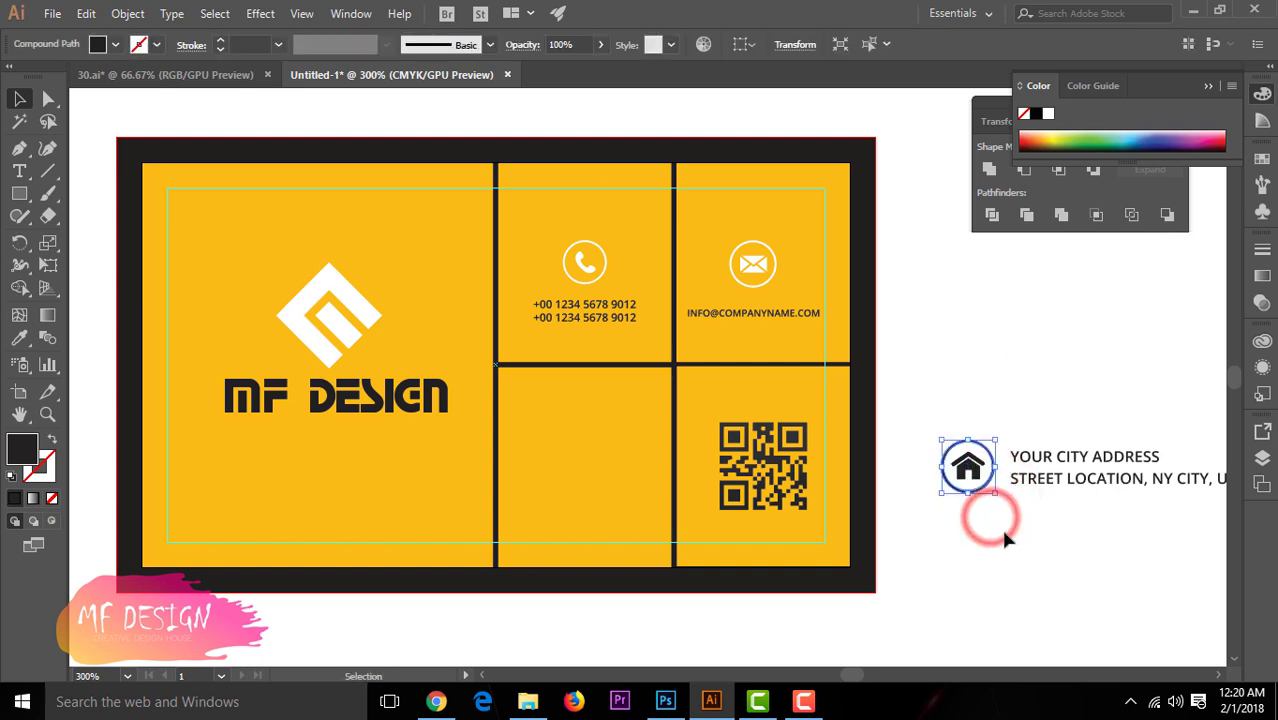
{"action": "mouse_move", "coordinate": [977, 510]}
{"action": "left_mouse_down"}
{"action": "mouse_move", "coordinate": [965, 500]}
{"action": "mouse_move", "coordinate": [988, 487]}
{"action": "mouse_move", "coordinate": [595, 428]}
{"action": "mouse_move", "coordinate": [592, 447]}
{"action": "left_mouse_up"}
{"action": "left_click", "coordinate": [1080, 303]}
Shrink the two-line address text and move it under the house icon
{"action": "scroll", "coordinate": [1080, 303], "scroll_direction": "down", "scroll_amount": 1}
{"action": "left_click_drag", "start_coordinate": [1086, 413], "coordinate": [772, 607]}
{"action": "mouse_move", "coordinate": [916, 620]}
{"action": "left_mouse_down"}
{"action": "mouse_move", "coordinate": [870, 610]}
{"action": "mouse_move", "coordinate": [889, 603]}
{"action": "left_mouse_up"}
{"action": "left_click", "coordinate": [921, 609]}
{"action": "left_click", "coordinate": [757, 590]}
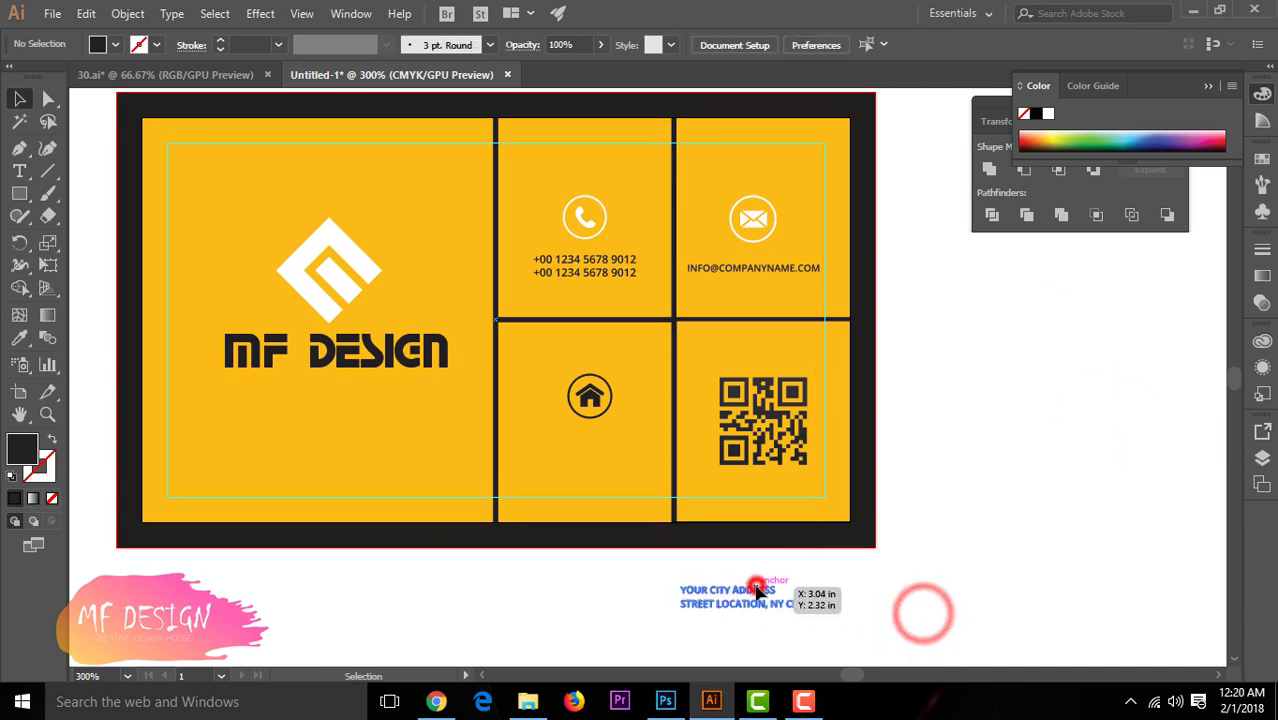
{"action": "left_click_drag", "start_coordinate": [757, 590], "coordinate": [588, 459]}
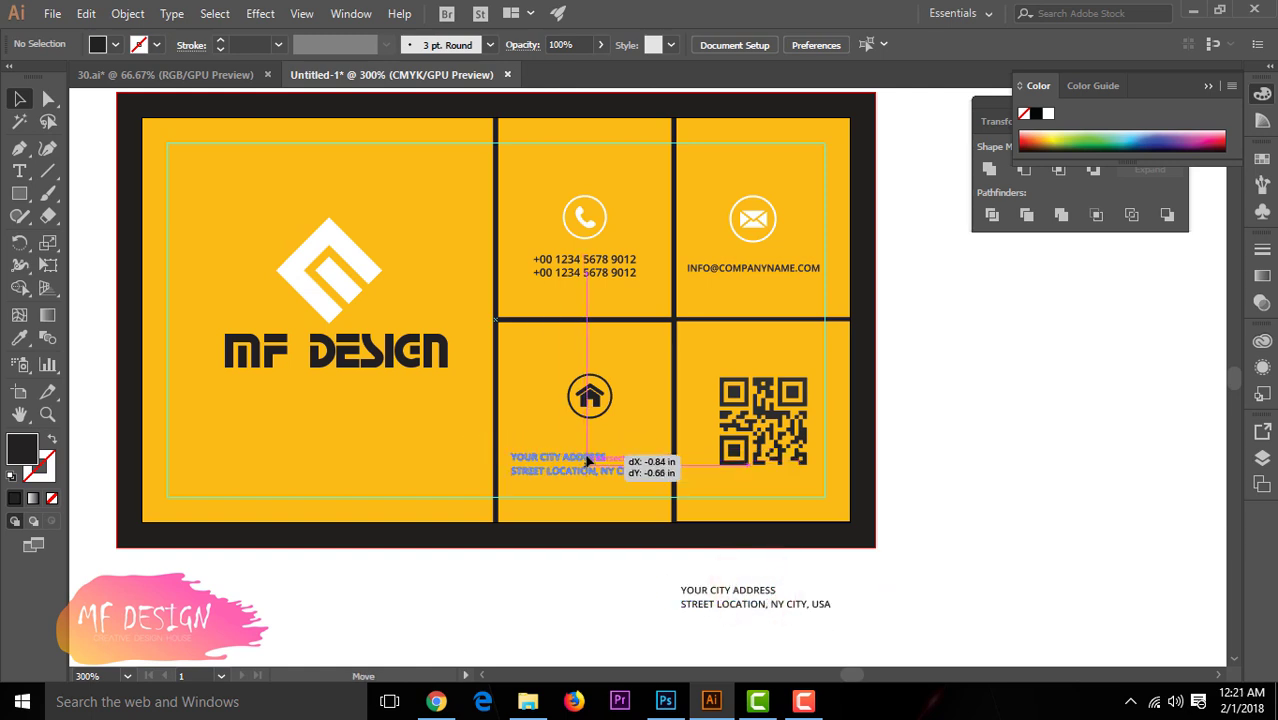
{"action": "left_click", "coordinate": [1035, 470]}
{"action": "left_click", "coordinate": [563, 455]}
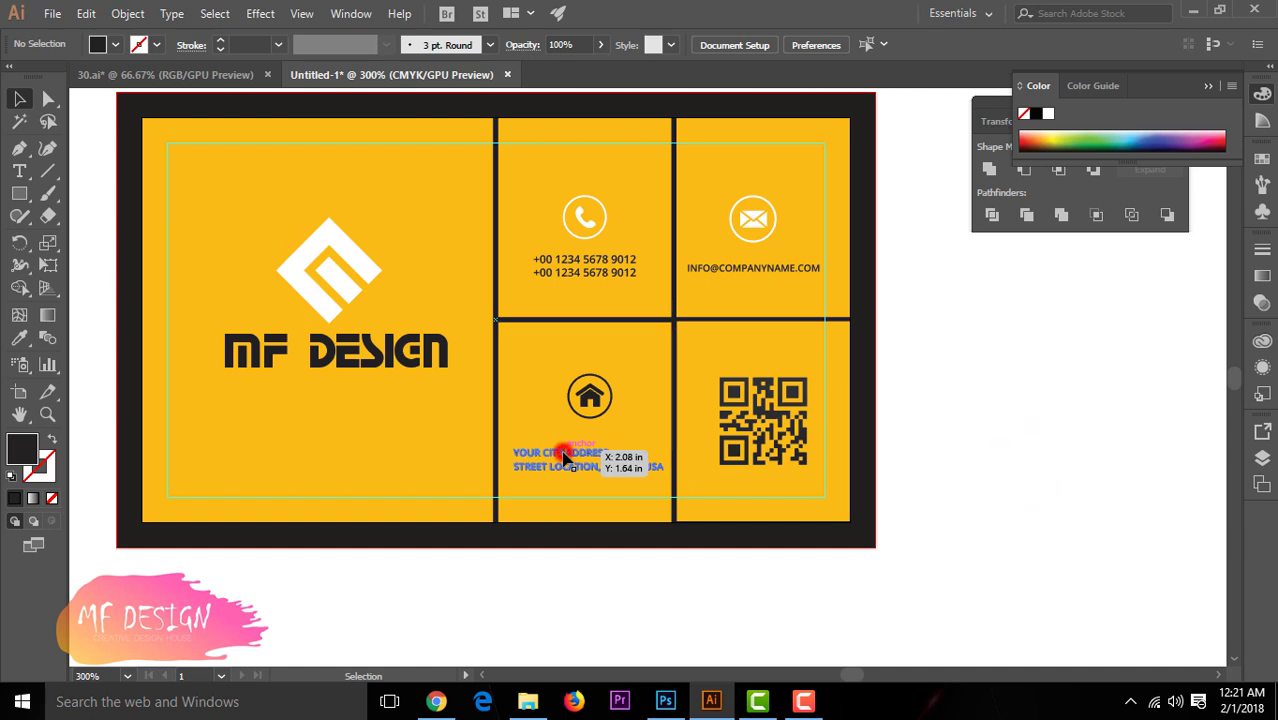
{"action": "left_click", "coordinate": [872, 495]}
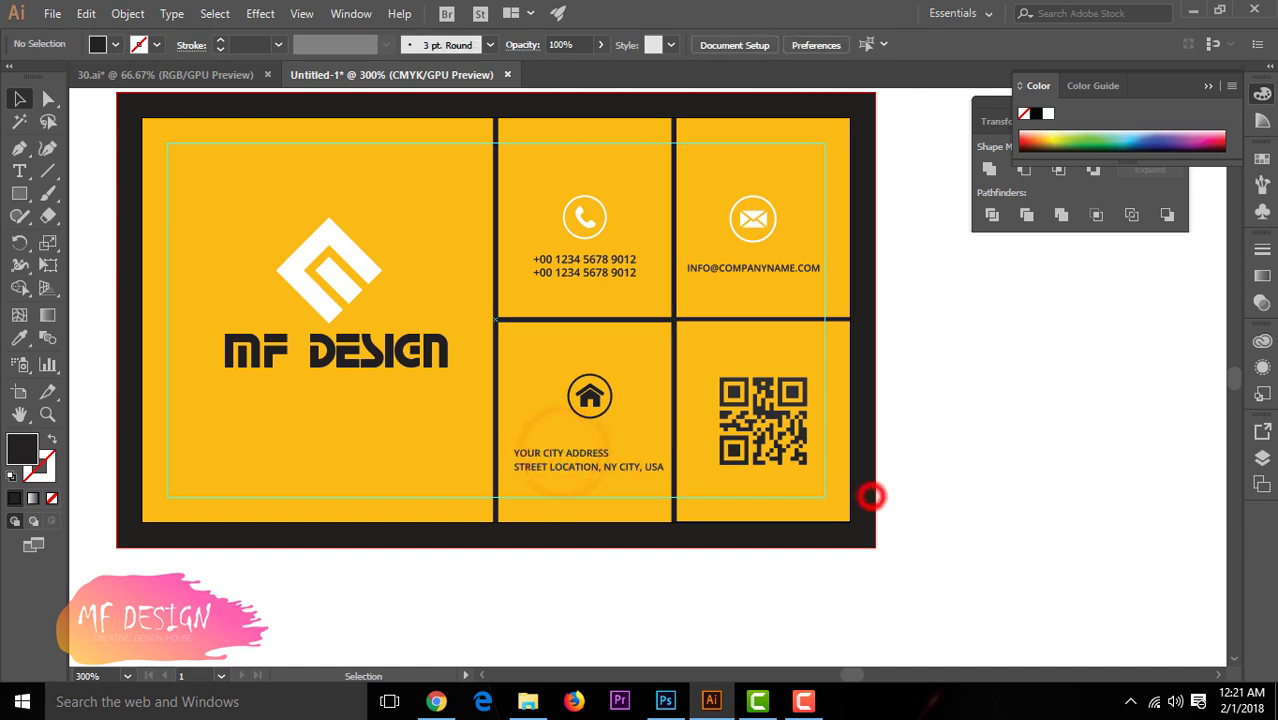
Ungroup the address lines, centre YOUR CITY ADDRESS over the street line, nudge the block up
{"action": "left_click", "coordinate": [580, 455]}
{"action": "right_click", "coordinate": [557, 457]}
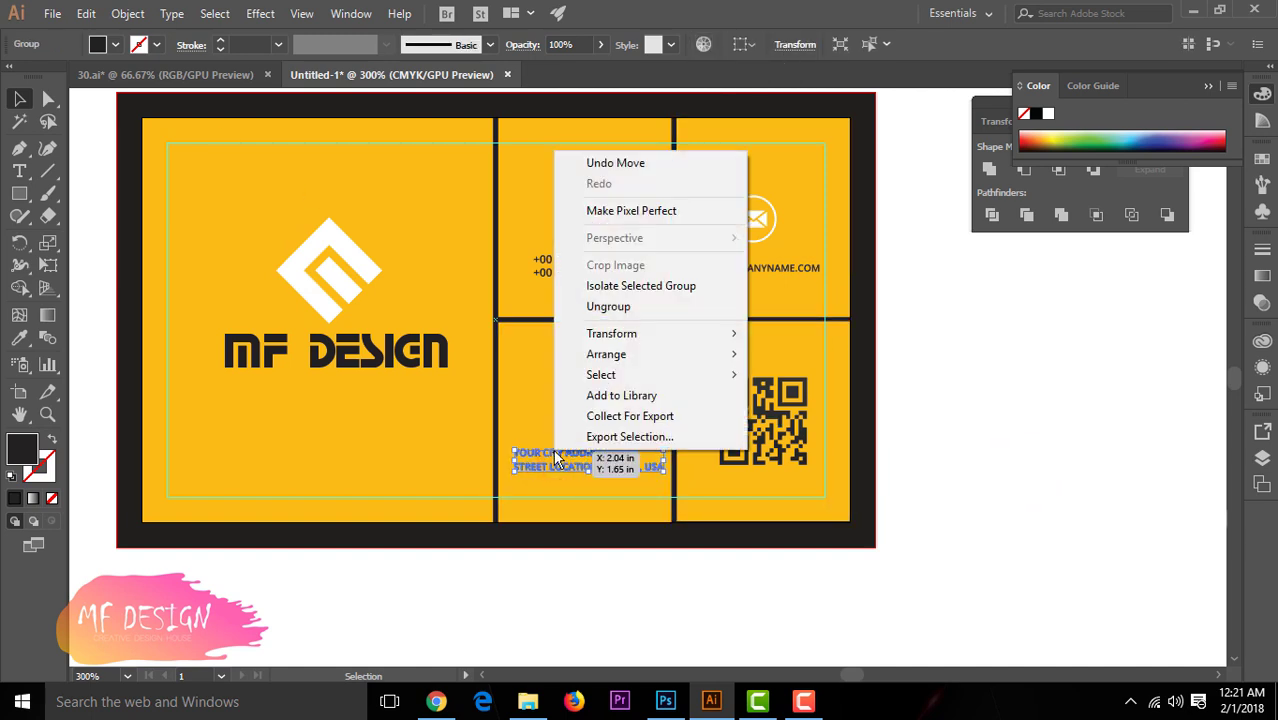
{"action": "left_click", "coordinate": [628, 306]}
{"action": "left_click", "coordinate": [965, 434]}
{"action": "left_click_drag", "start_coordinate": [578, 453], "coordinate": [601, 456]}
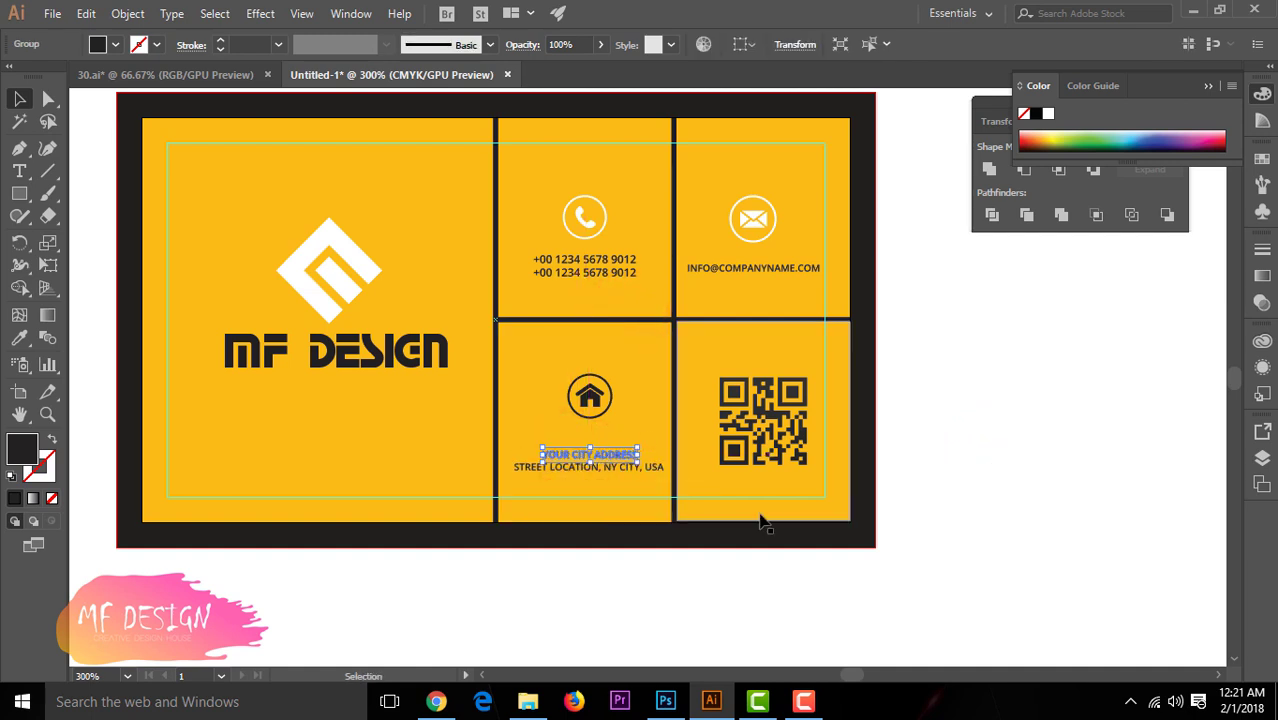
{"action": "left_click", "coordinate": [921, 508]}
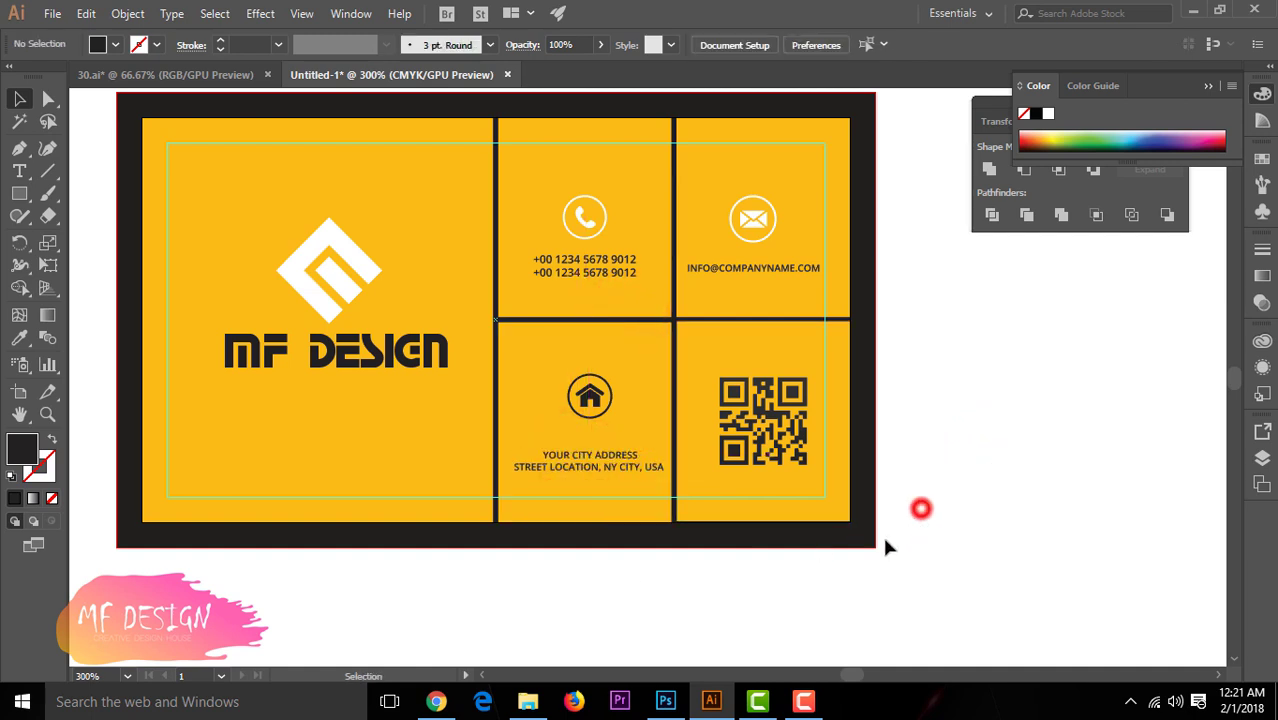
{"action": "left_click", "coordinate": [606, 455]}
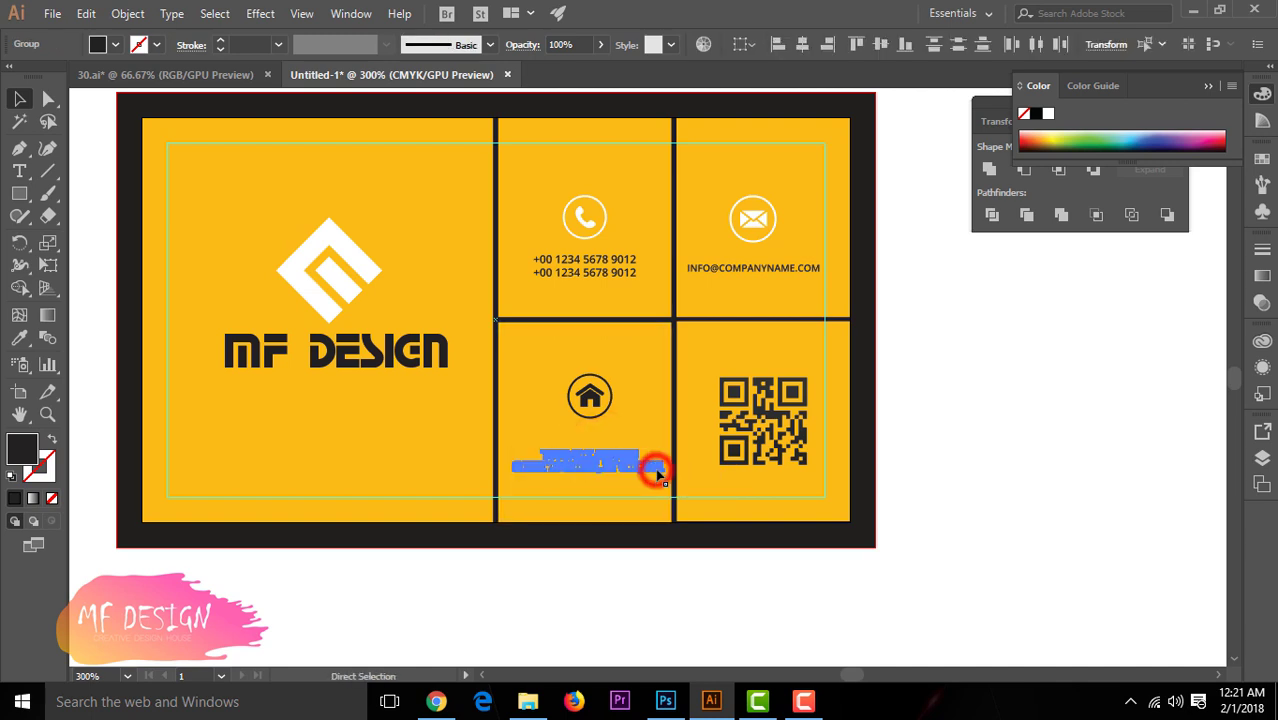
{"action": "left_click_drag", "start_coordinate": [599, 452], "coordinate": [604, 447]}
{"action": "left_click", "coordinate": [959, 484]}
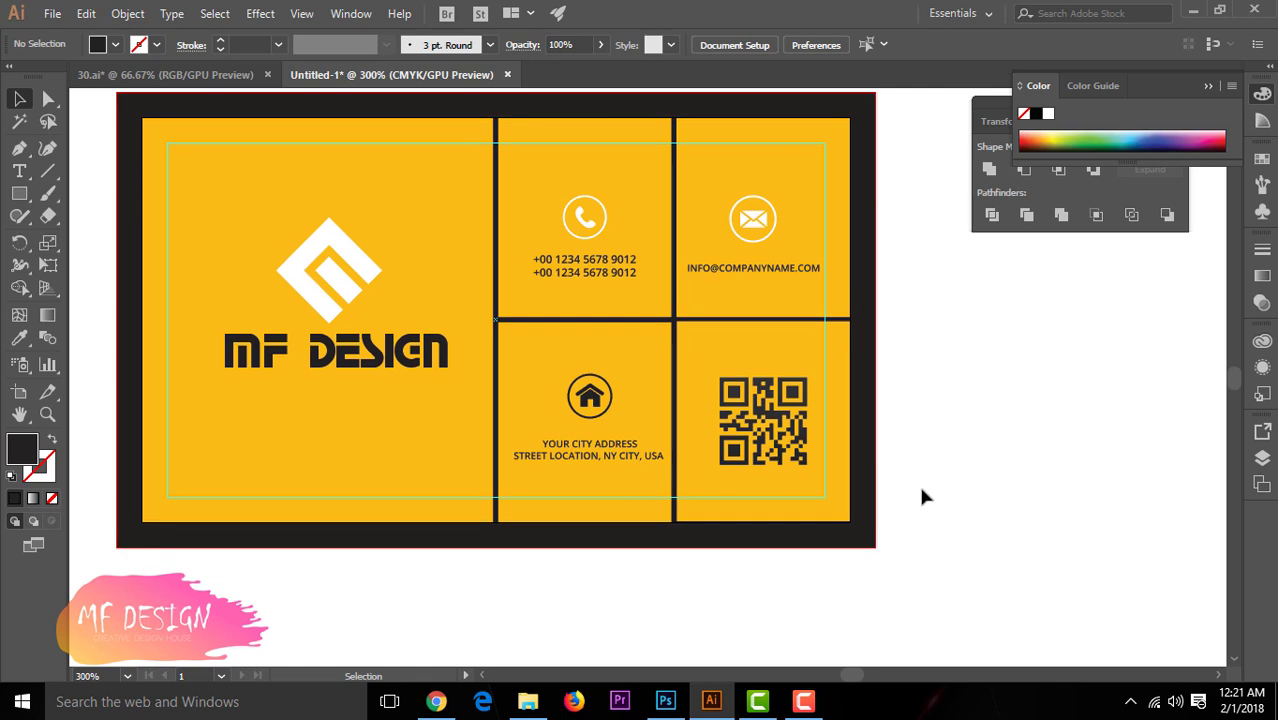
Turn the house icon white with the Eyedropper and zoom out to view the whole card
{"action": "left_click", "coordinate": [591, 395]}
{"action": "key", "text": "i"}
{"action": "left_click", "coordinate": [1005, 346]}
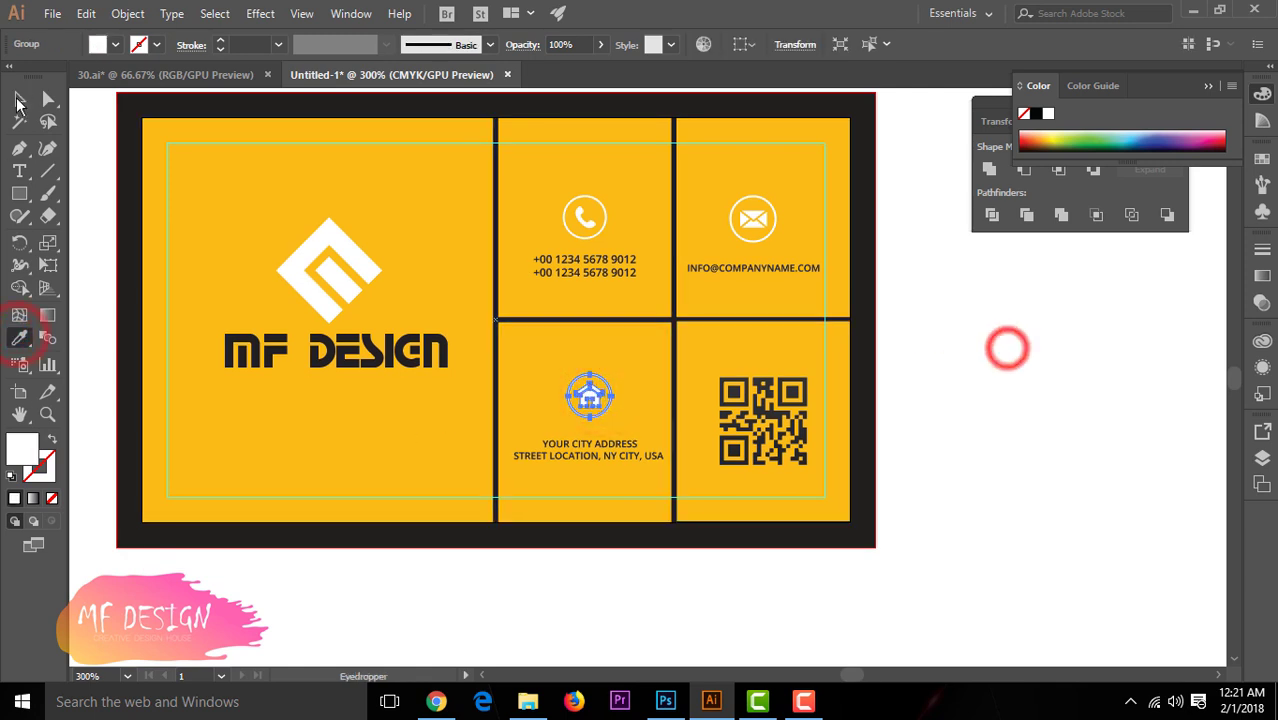
{"action": "key", "text": "v"}
{"action": "left_click", "coordinate": [1095, 408]}
{"action": "scroll", "coordinate": [876, 485], "scroll_direction": "up", "scroll_amount": 1}
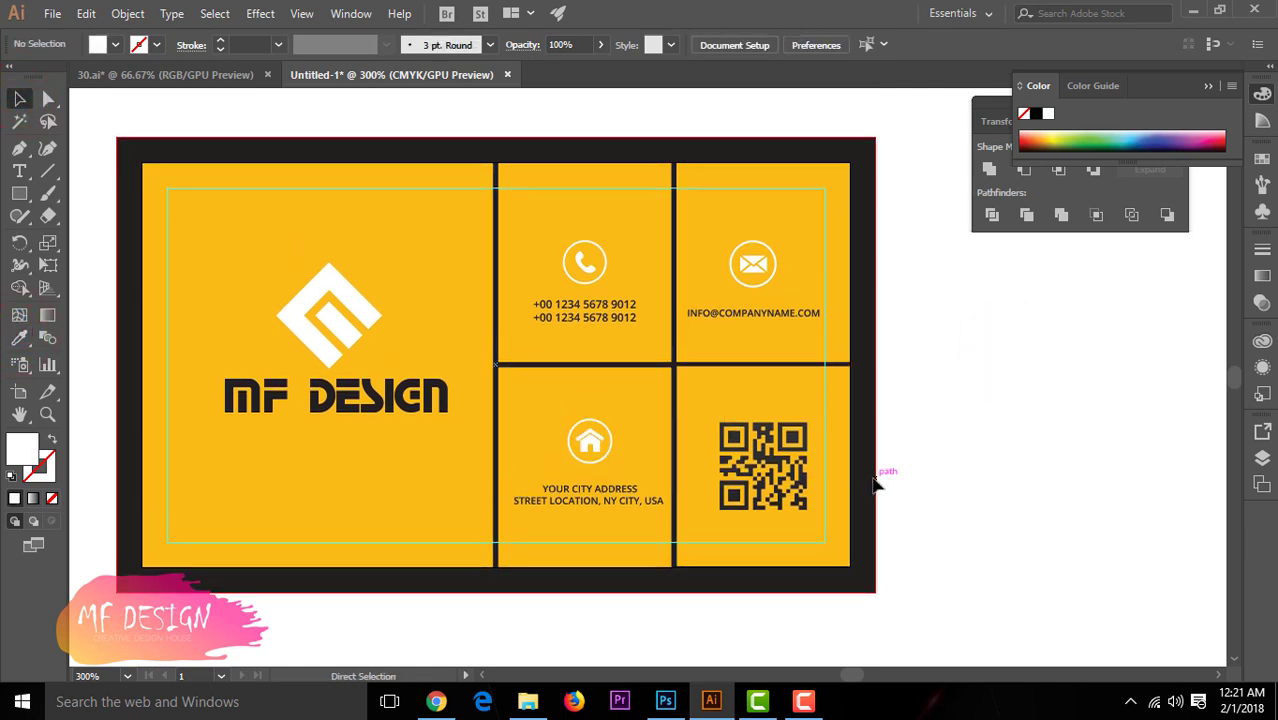
{"action": "key", "text": "ctrl+minus"}
{"action": "left_click", "coordinate": [965, 473]}
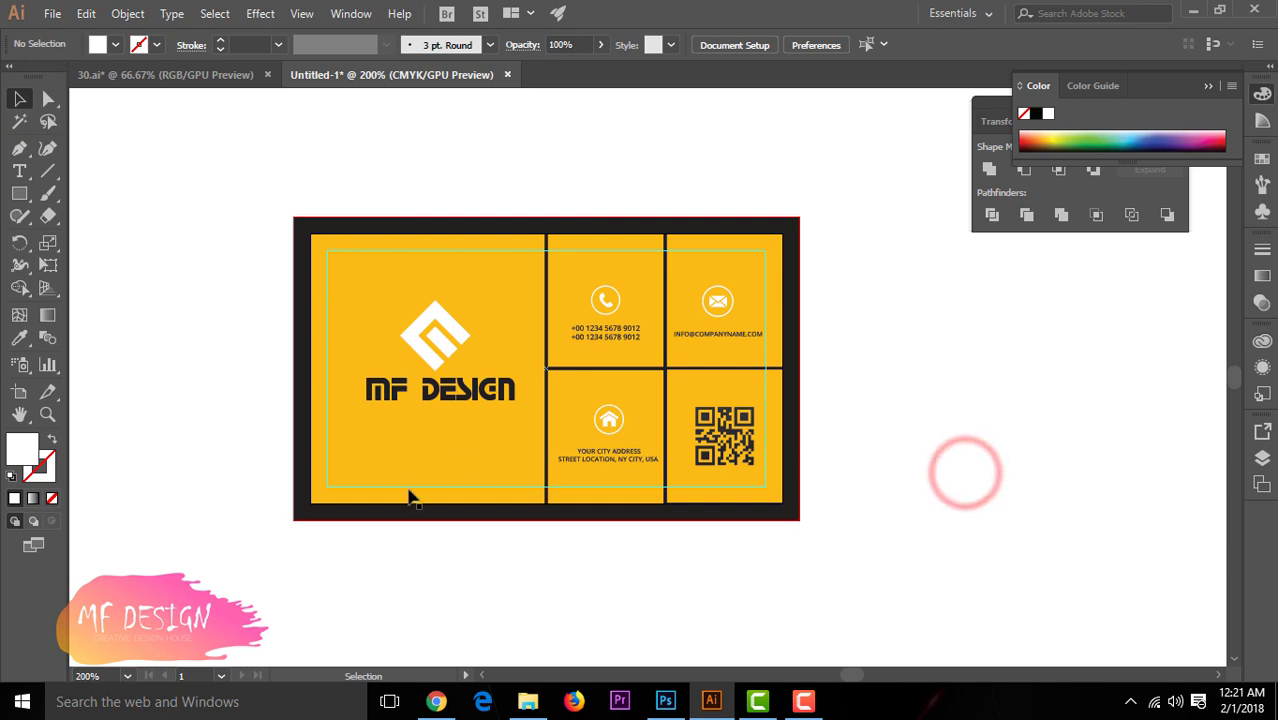
{"action": "left_click", "coordinate": [803, 701]}
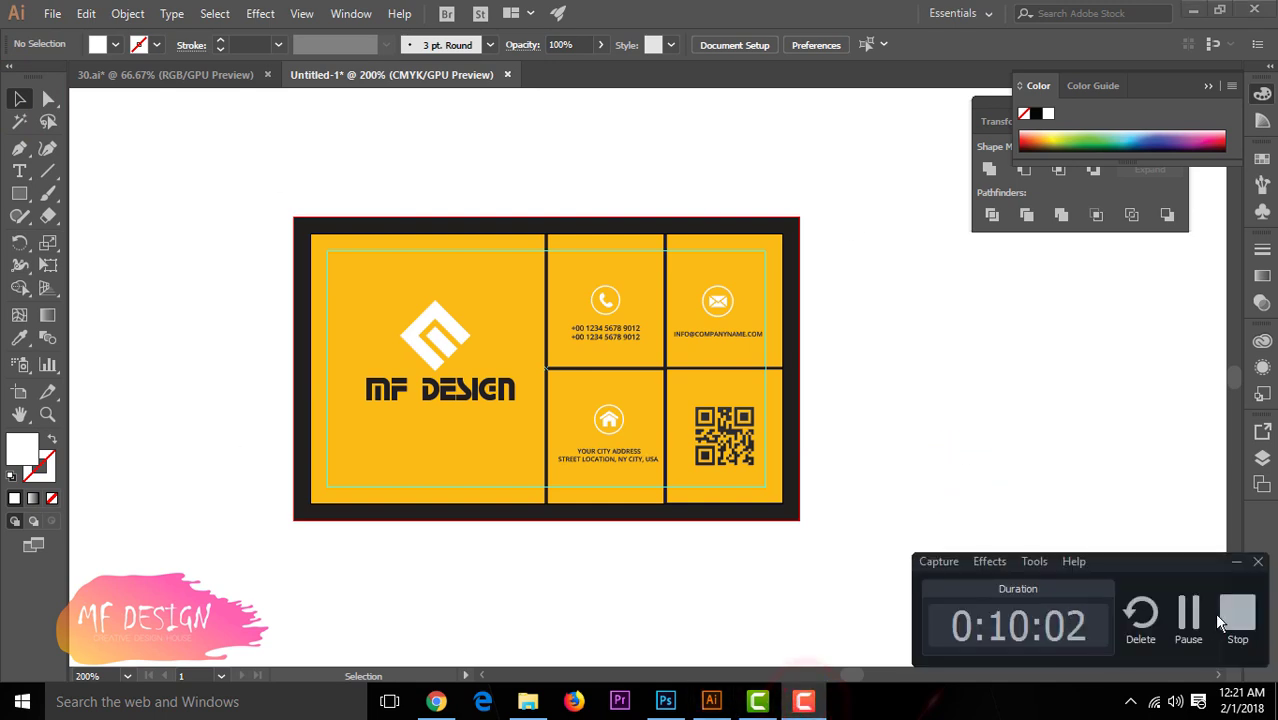